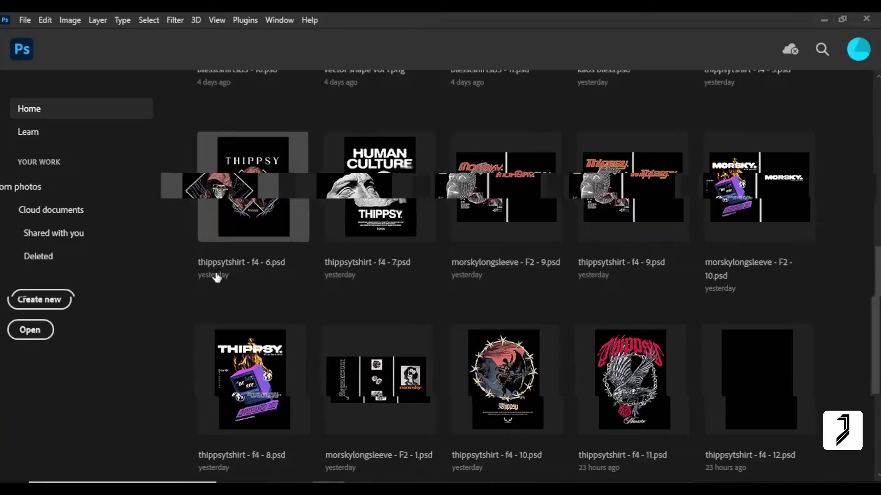
# Create a black 297 × 420 mm portrait document and place the face photo, enlarged slightly
pyautogui.click(45, 299)
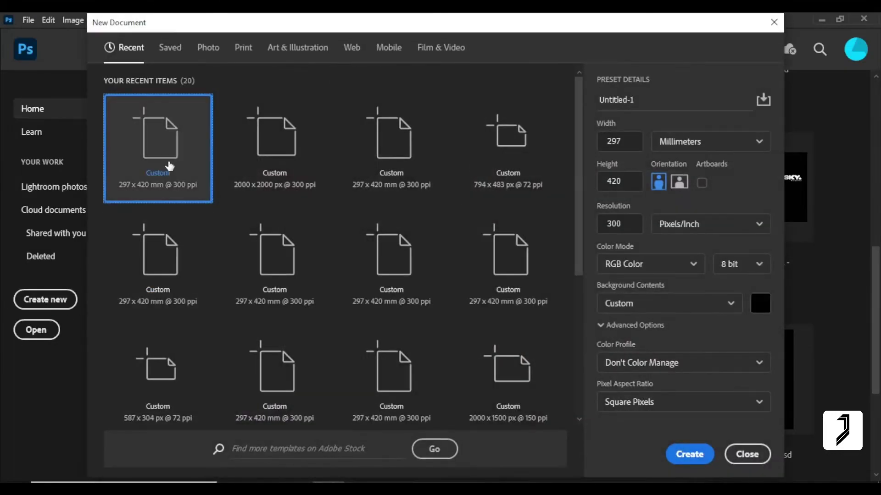
pyautogui.click(683, 457)
pyautogui.moveTo(333, 212); pyautogui.dragTo(354, 239)
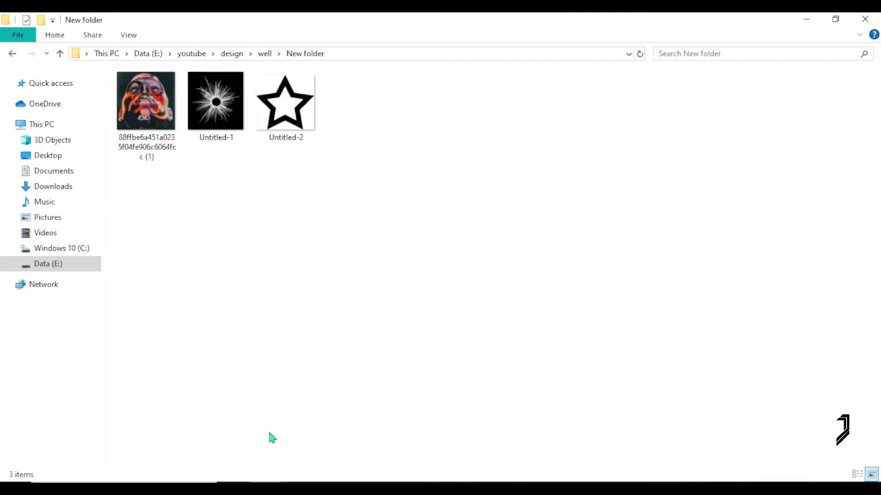
pyautogui.moveTo(146, 105)
pyautogui.mouseDown()
pyautogui.moveTo(328, 482)
pyautogui.moveTo(359, 306)
pyautogui.mouseUp()
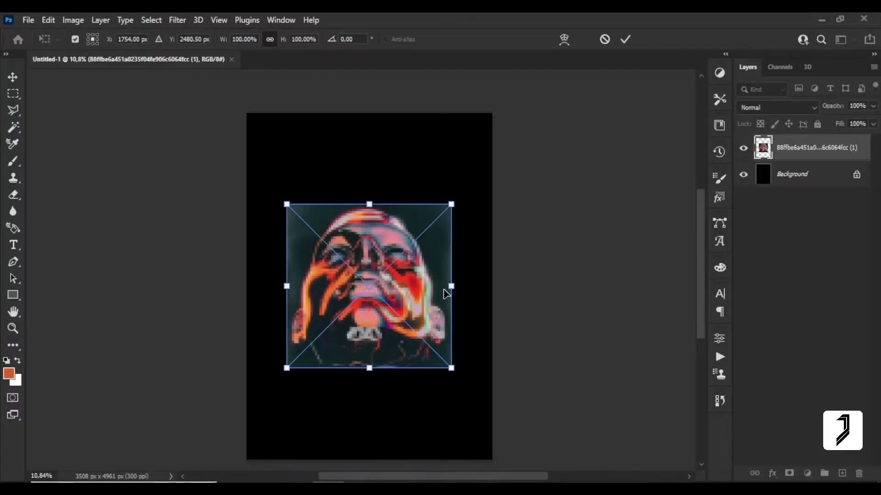
pyautogui.moveTo(445, 293); pyautogui.dragTo(458, 295)
# Commit the placed face photo and rasterize its layer into plain pixels
pyautogui.click(626, 40)
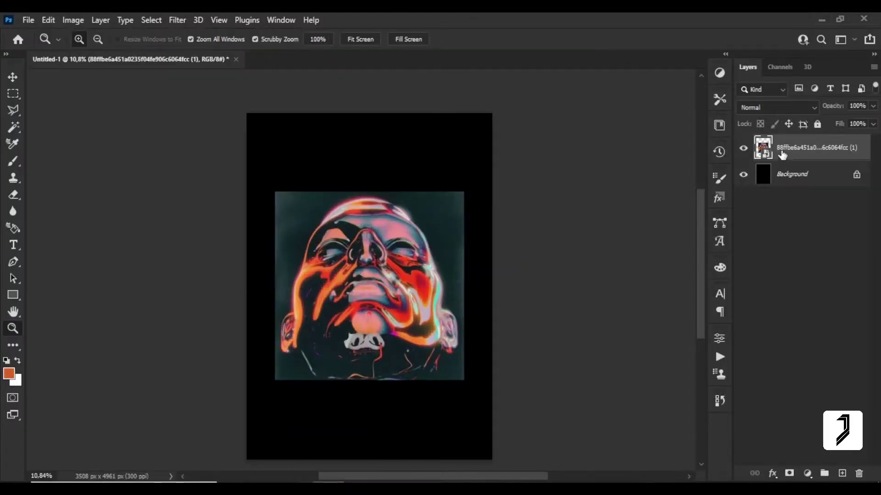
pyautogui.rightClick(782, 152)
pyautogui.click(656, 261)
pyautogui.click(373, 305)
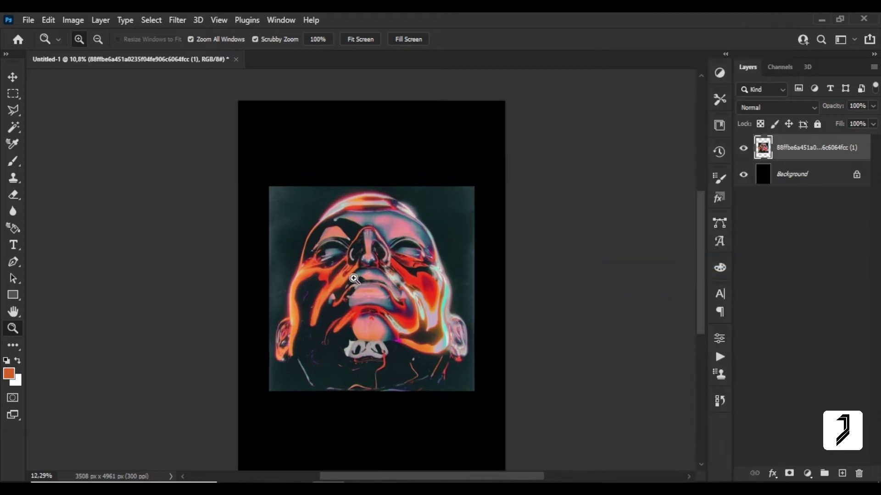
pyautogui.moveTo(373, 305); pyautogui.dragTo(361, 280)
# Delete the right half of the face photo with a rectangular marquee selection
pyautogui.press('m')
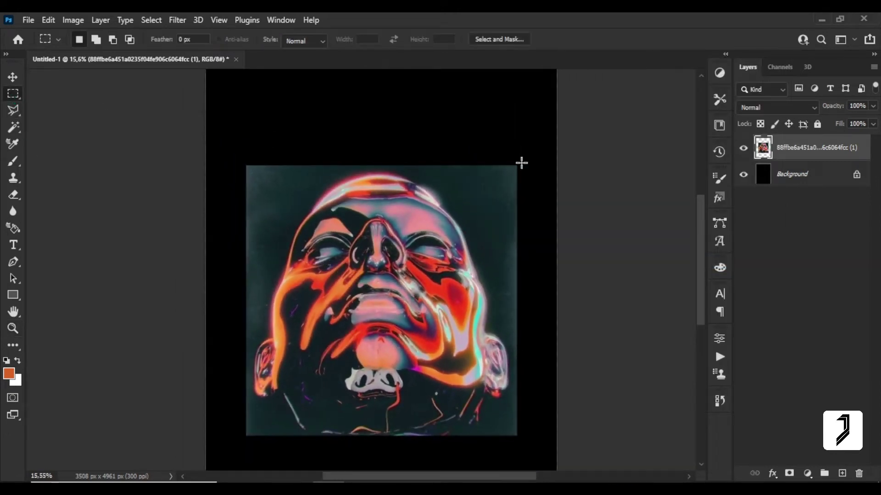
pyautogui.moveTo(557, 136); pyautogui.dragTo(377, 460)
pyautogui.press('Delete')
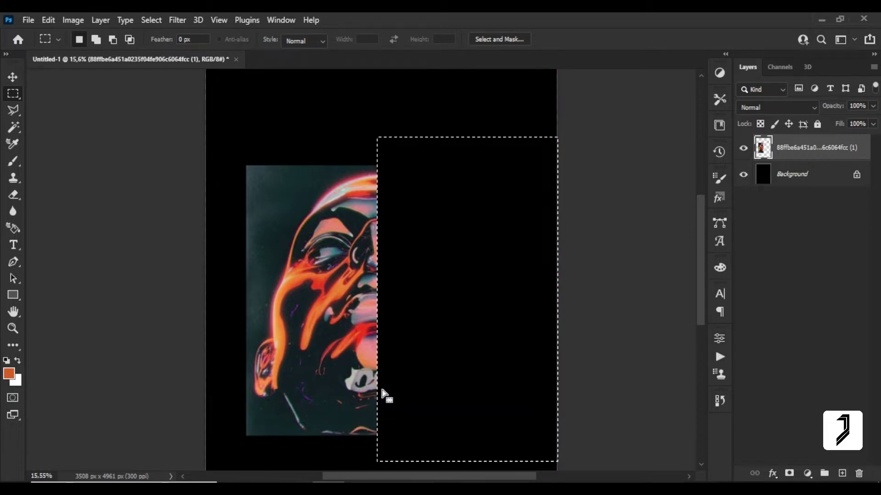
pyautogui.hotkey('ctrl', 'd')
pyautogui.press('z')
pyautogui.moveTo(348, 250); pyautogui.dragTo(366, 250)
# Trace a closed Pen path along the forehead, cheek and chin enclosing the backdrop
pyautogui.click(14, 265)
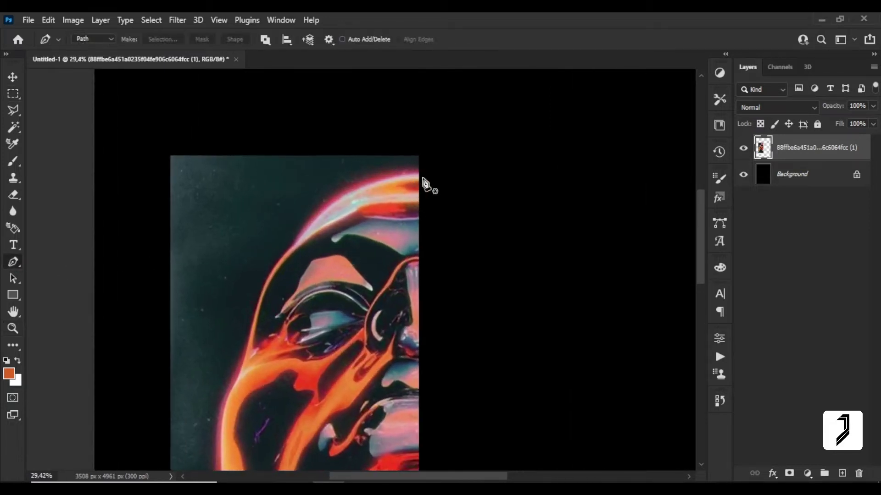
pyautogui.click(421, 174)
pyautogui.moveTo(299, 238); pyautogui.dragTo(271, 294)
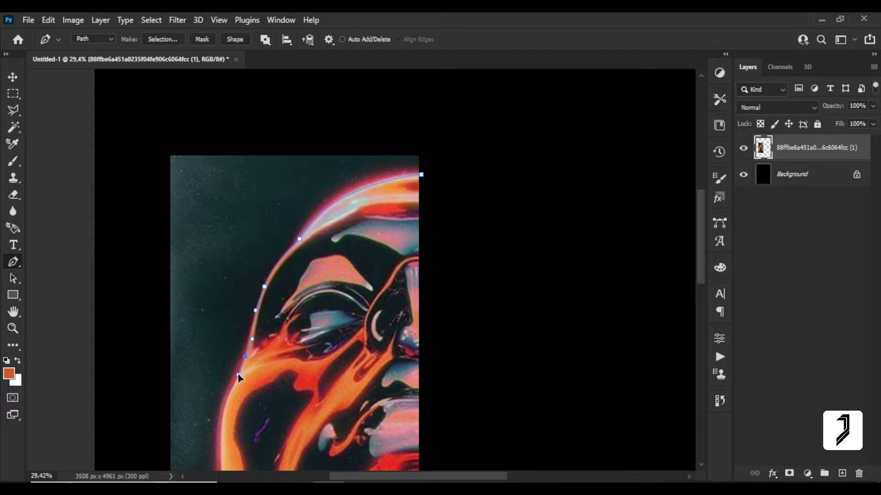
pyautogui.moveTo(237, 373); pyautogui.dragTo(332, 222)
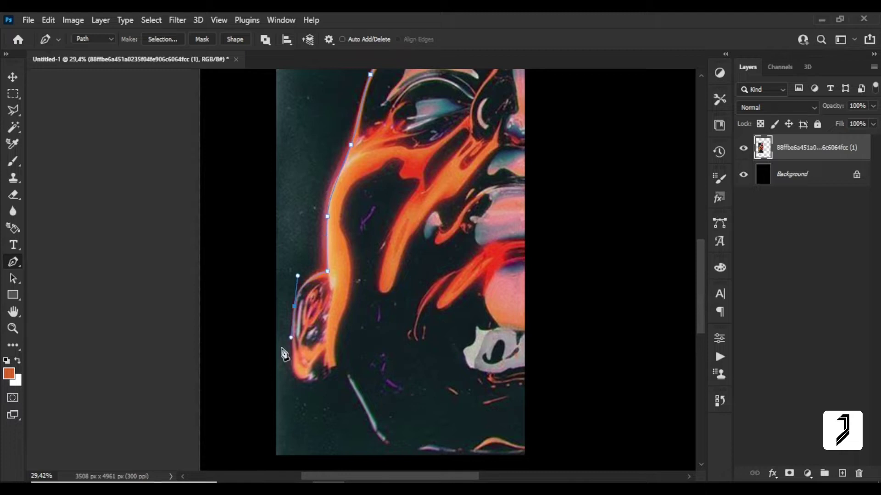
pyautogui.moveTo(310, 382); pyautogui.dragTo(329, 377)
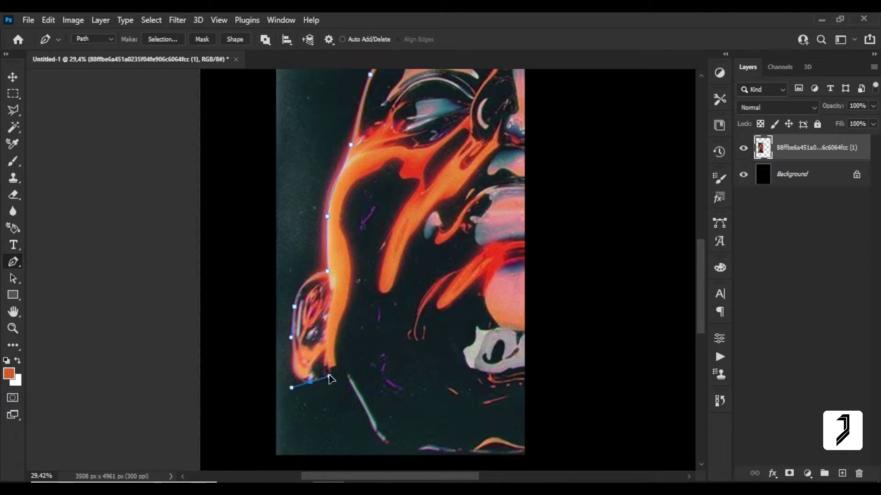
pyautogui.click(515, 452)
pyautogui.moveTo(251, 164); pyautogui.dragTo(261, 329)
pyautogui.click(256, 93)
pyautogui.click(545, 83)
pyautogui.click(557, 117)
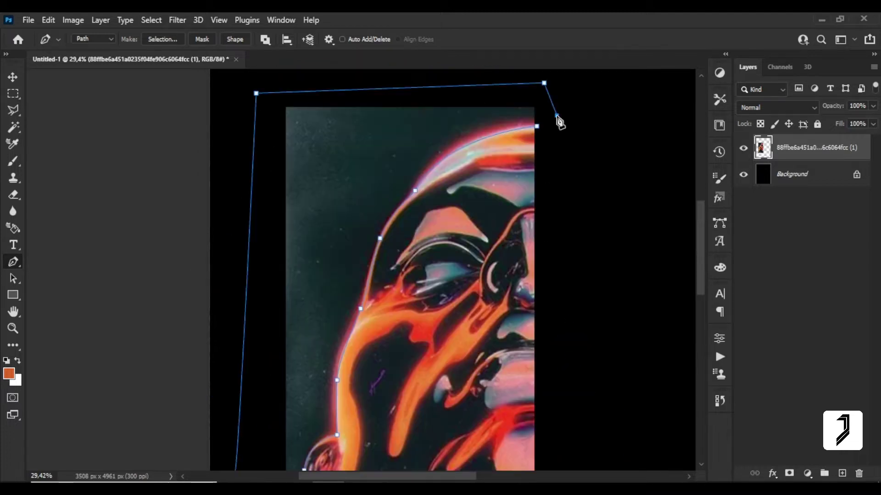
# Turn the path into a selection, delete the backdrop, and fit the page on screen
pyautogui.rightClick(556, 116)
pyautogui.click(592, 189)
pyautogui.click(507, 126)
pyautogui.hotkey('ctrl', 'd')
pyautogui.press('z')
pyautogui.rightClick(436, 197)
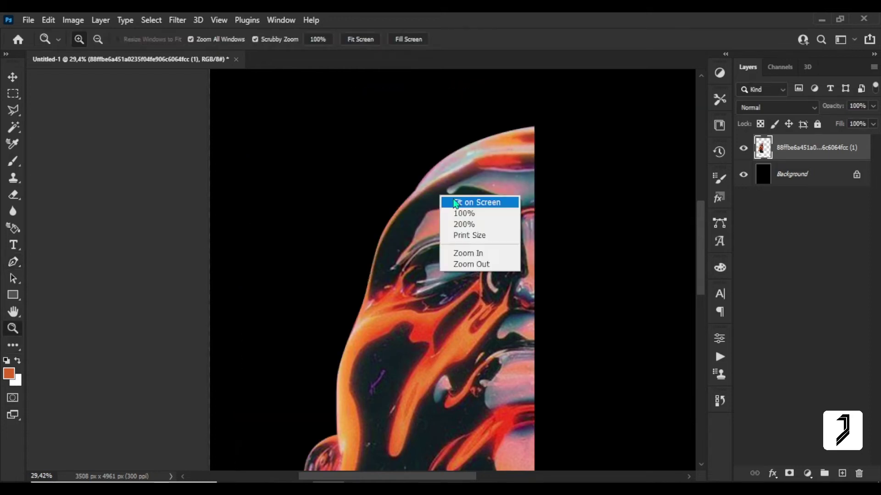
pyautogui.click(472, 200)
# Duplicate the half-face layer, flip it horizontally, and move it right to complete the face
pyautogui.press('v')
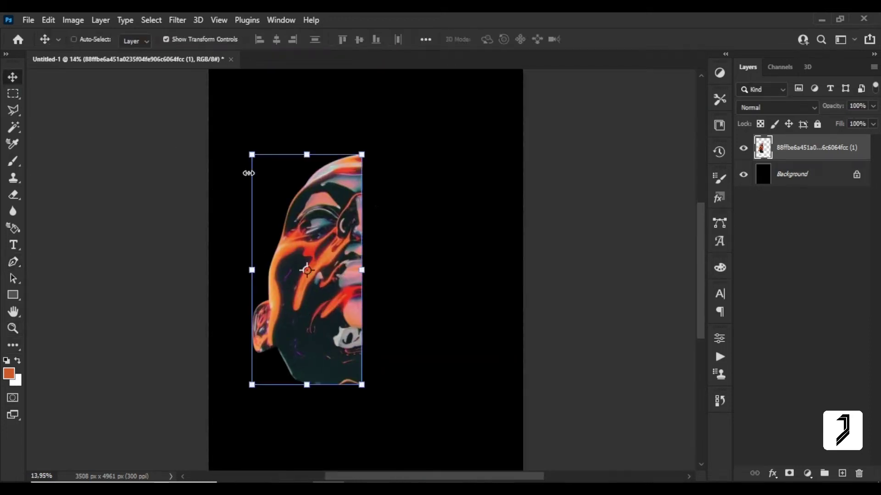
pyautogui.press('ctrl')
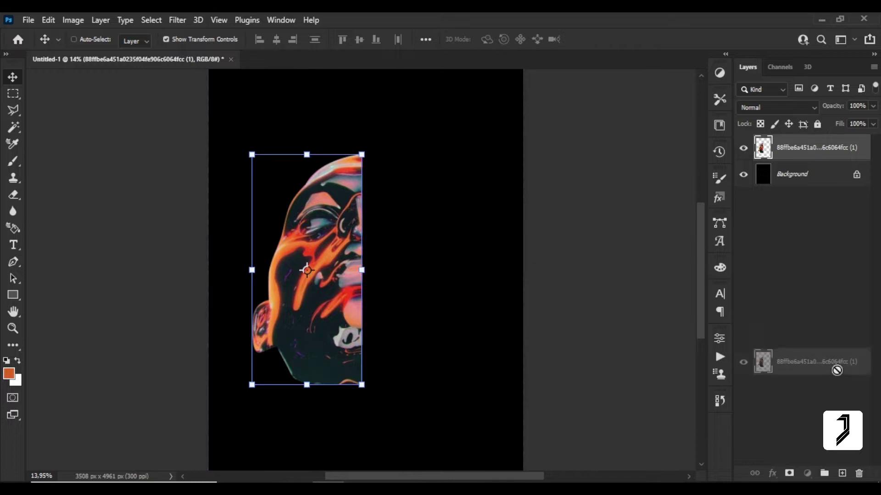
pyautogui.moveTo(813, 152); pyautogui.dragTo(842, 473)
pyautogui.hotkey('ctrl', 't')
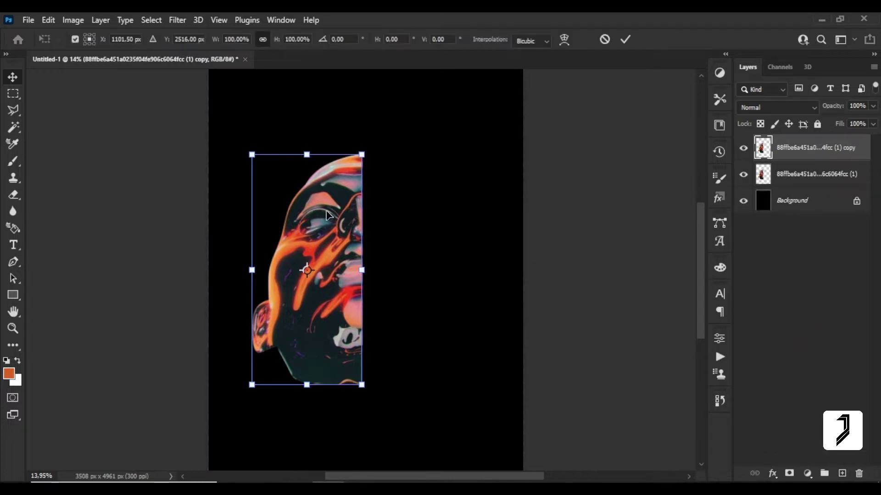
pyautogui.rightClick(327, 209)
pyautogui.click(368, 467)
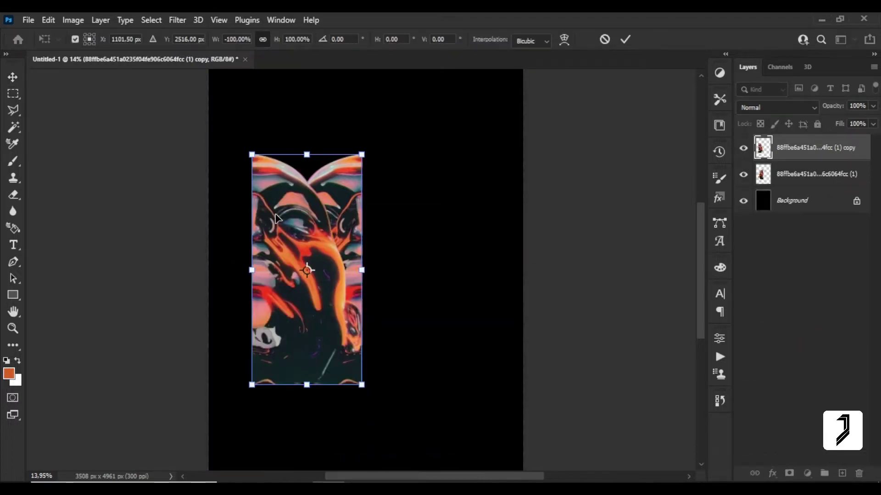
pyautogui.moveTo(284, 183); pyautogui.dragTo(395, 184)
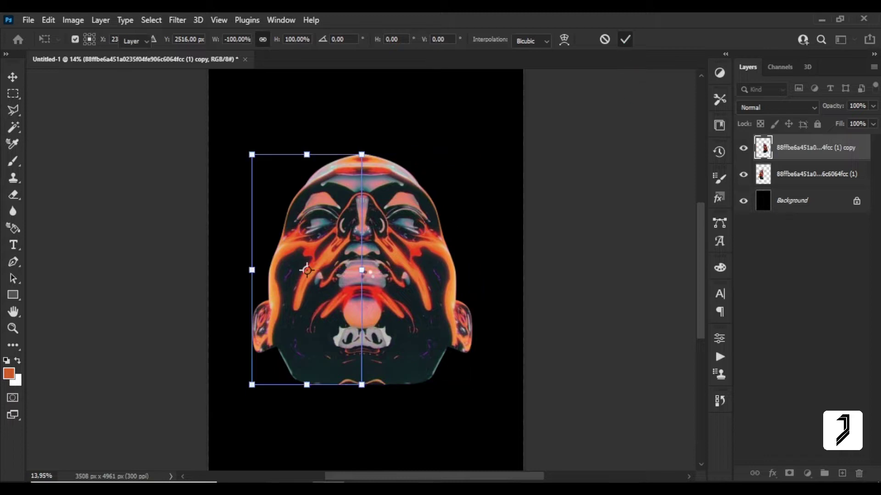
pyautogui.press('Return')
# Merge both face halves into one layer and centre it horizontally on the page
pyautogui.press('z')
pyautogui.moveTo(351, 297); pyautogui.dragTo(379, 332)
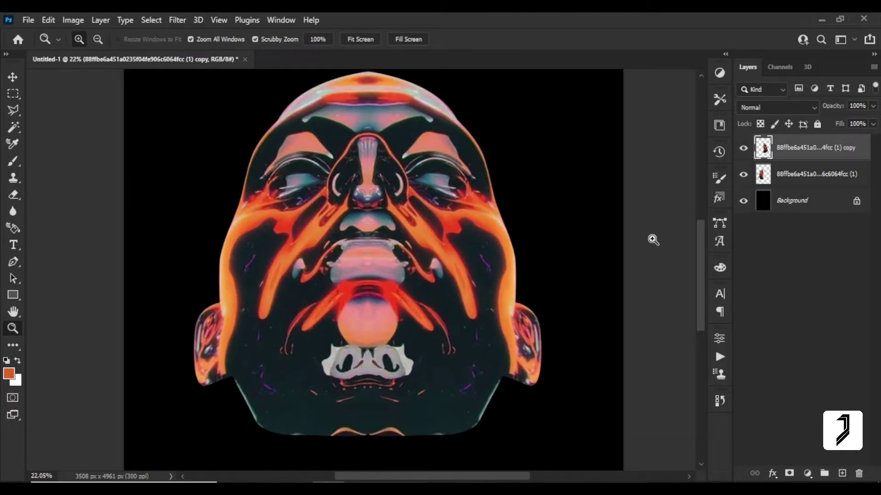
pyautogui.keyDown('shift'); pyautogui.click(788, 174); pyautogui.keyUp('shift')
pyautogui.hotkey('ctrl', 'e')
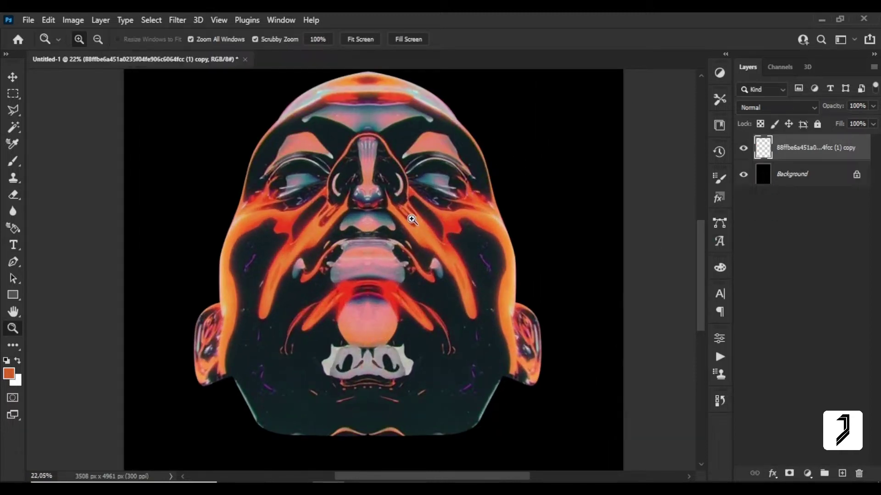
pyautogui.hotkey('ctrl', '0')
pyautogui.press('v')
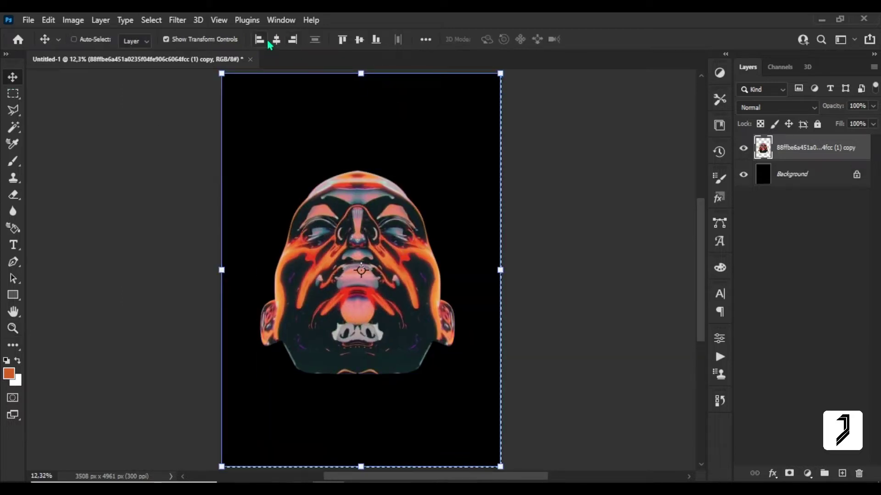
pyautogui.click(260, 39)
pyautogui.press('z')
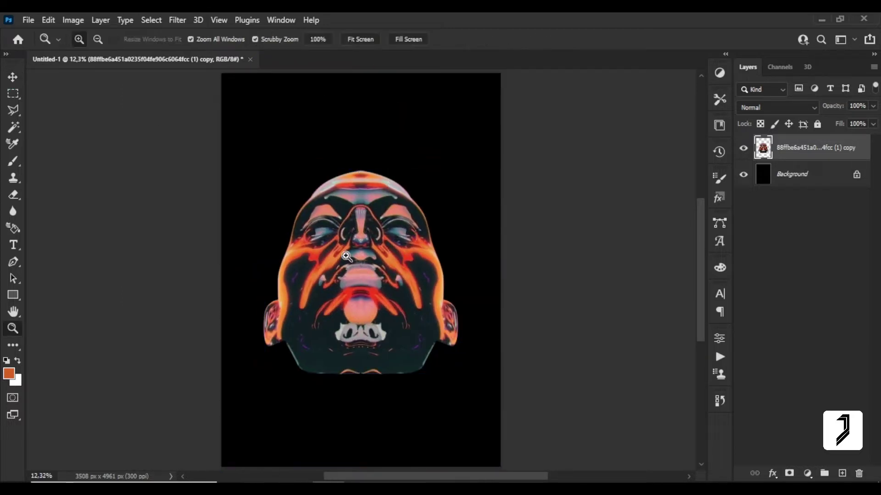
pyautogui.moveTo(374, 305); pyautogui.dragTo(383, 309)
# Convert the face to a smart object and apply Filter Gallery Stamp plus adjusted Grain contrast
pyautogui.rightClick(795, 150)
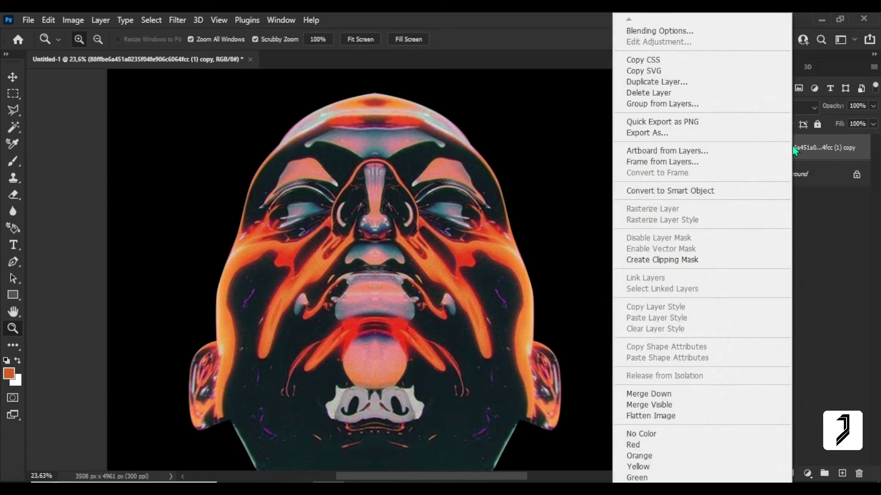
pyautogui.click(719, 190)
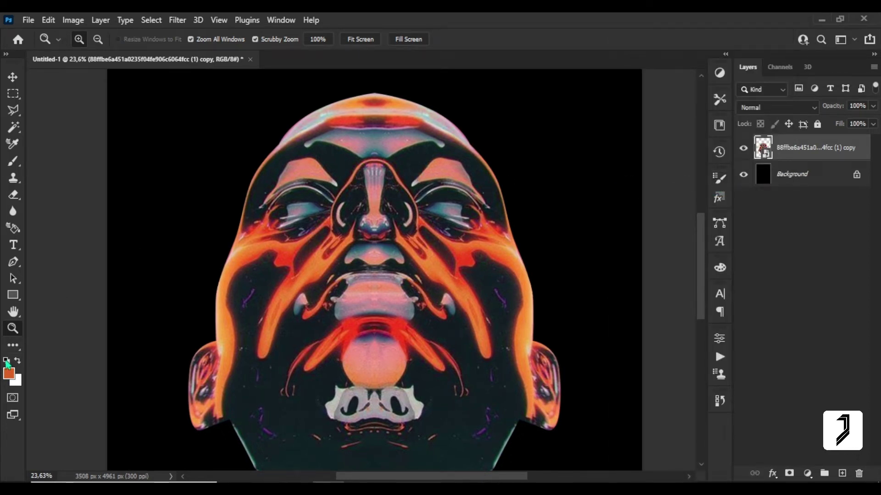
pyautogui.click(178, 20)
pyautogui.click(193, 91)
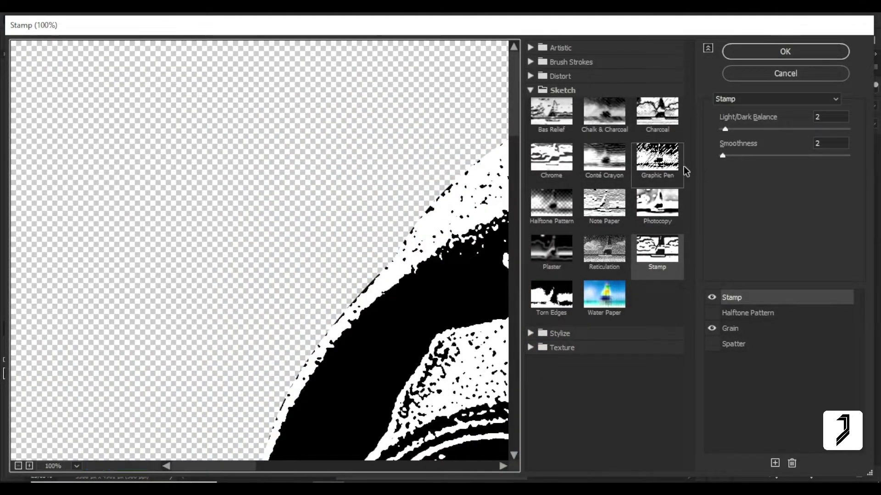
pyautogui.click(744, 338)
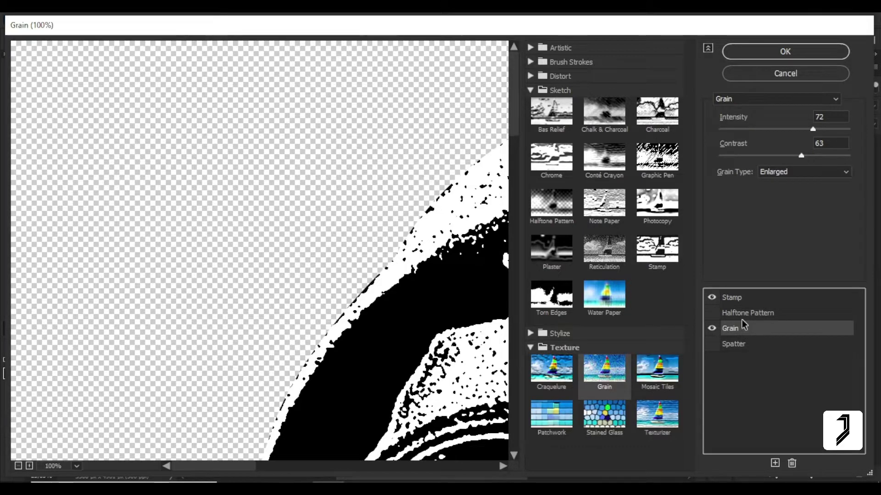
pyautogui.rightClick(454, 303)
pyautogui.click(442, 159)
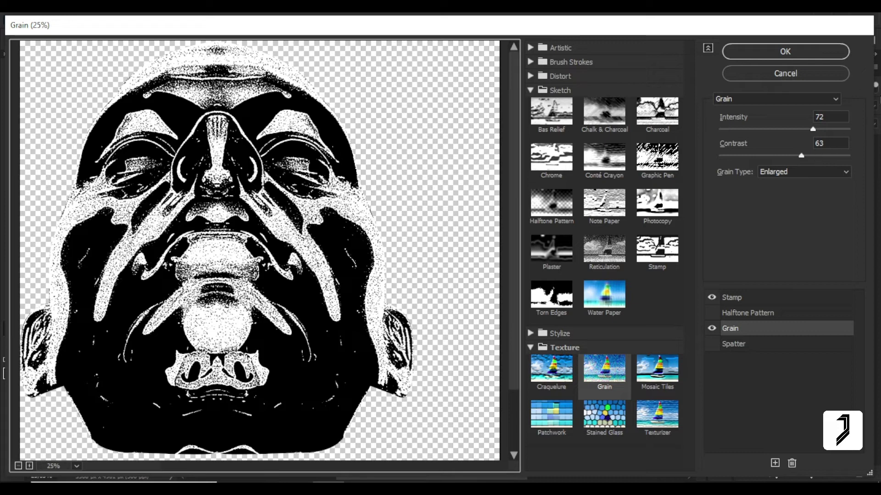
pyautogui.moveTo(812, 128); pyautogui.dragTo(798, 155)
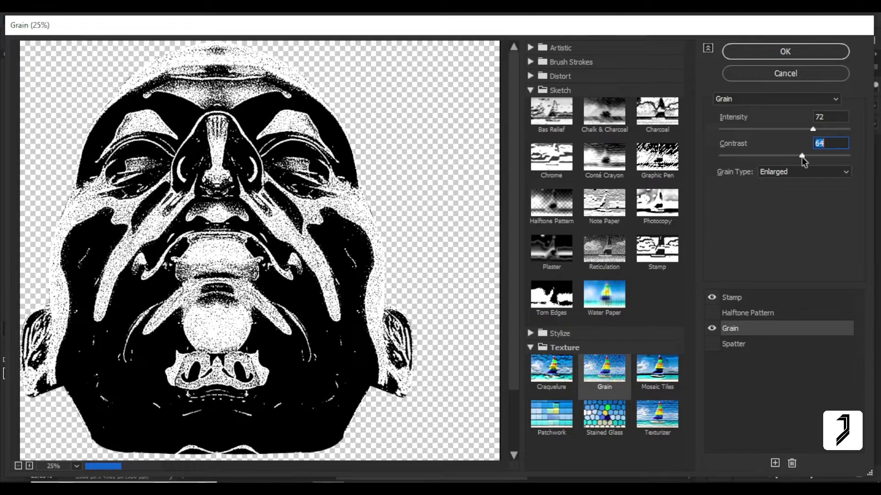
pyautogui.click(819, 56)
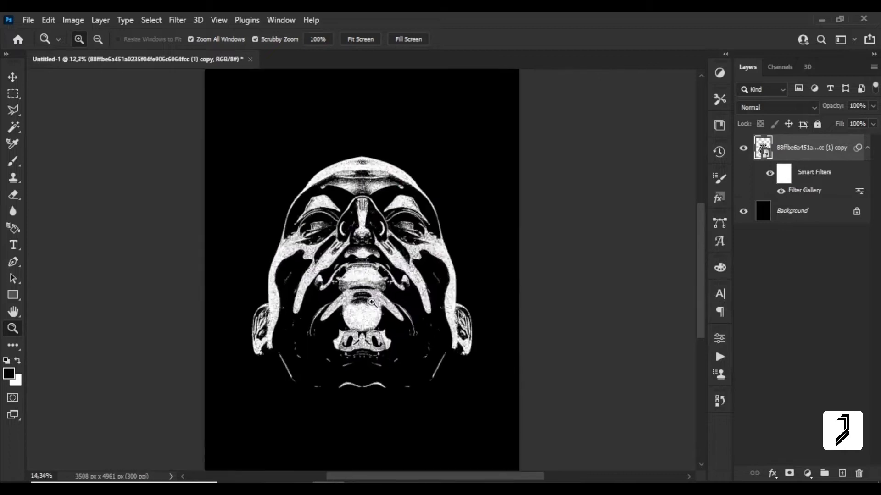
# Rename the face layer to 'head' and duplicate it
pyautogui.moveTo(372, 301); pyautogui.dragTo(386, 310)
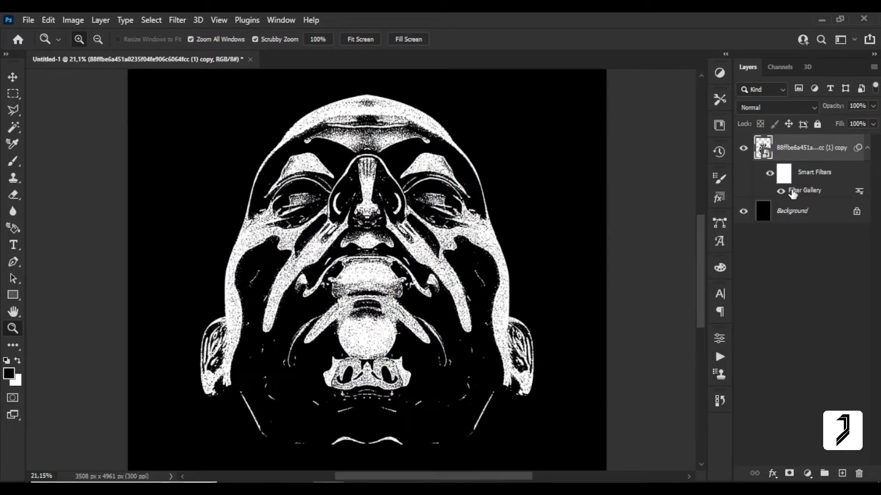
pyautogui.doubleClick(806, 148)
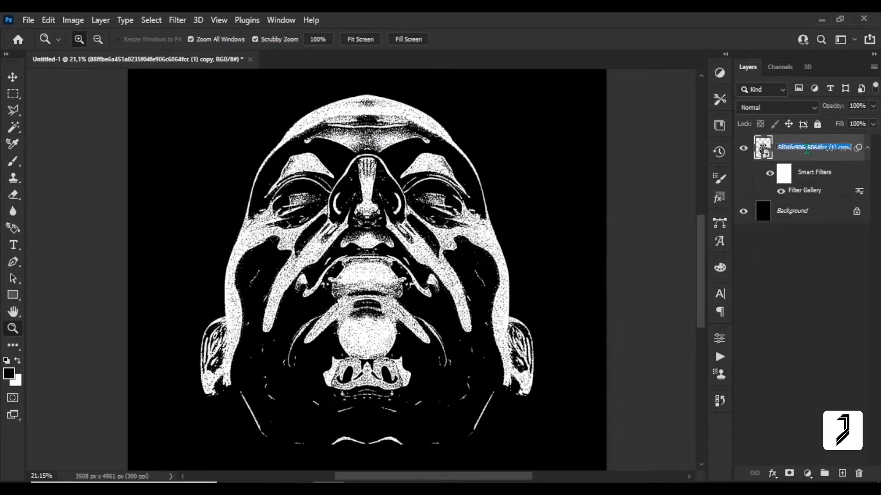
pyautogui.write('head')
pyautogui.press('Return')
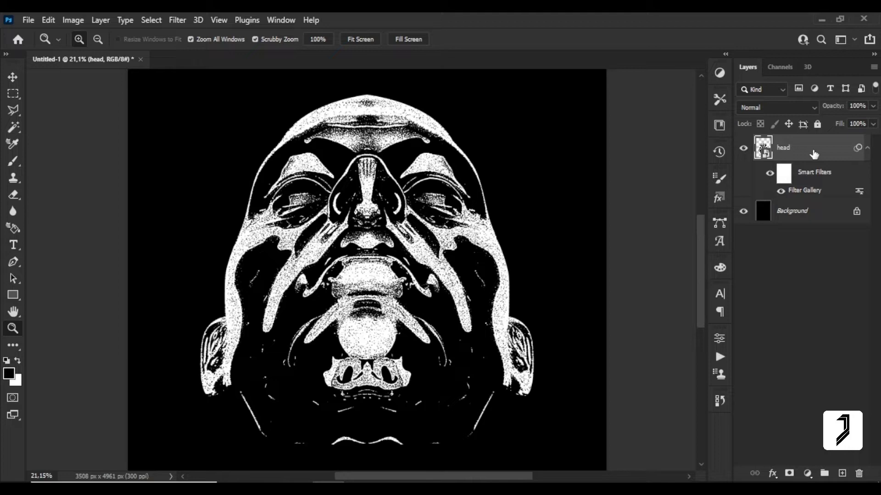
pyautogui.moveTo(806, 148); pyautogui.dragTo(842, 473)
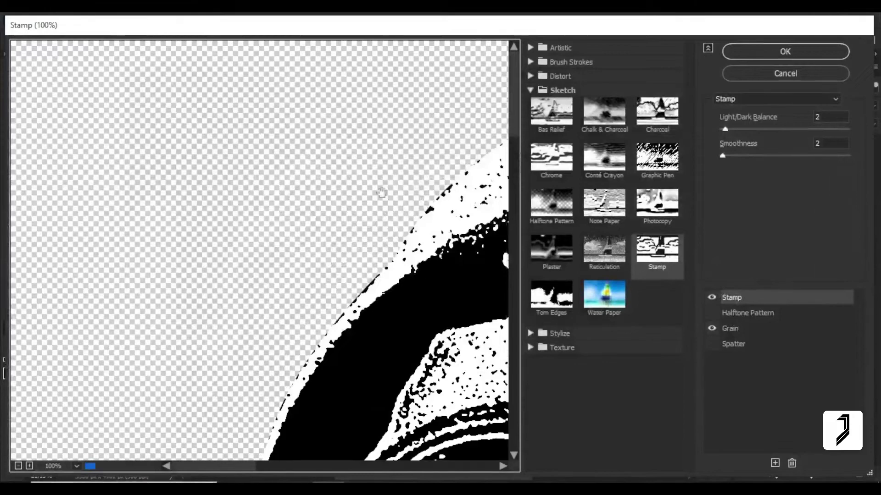
# Apply Stamp to head copy with Light/Dark Balance raised to 37
pyautogui.rightClick(425, 315)
pyautogui.click(441, 82)
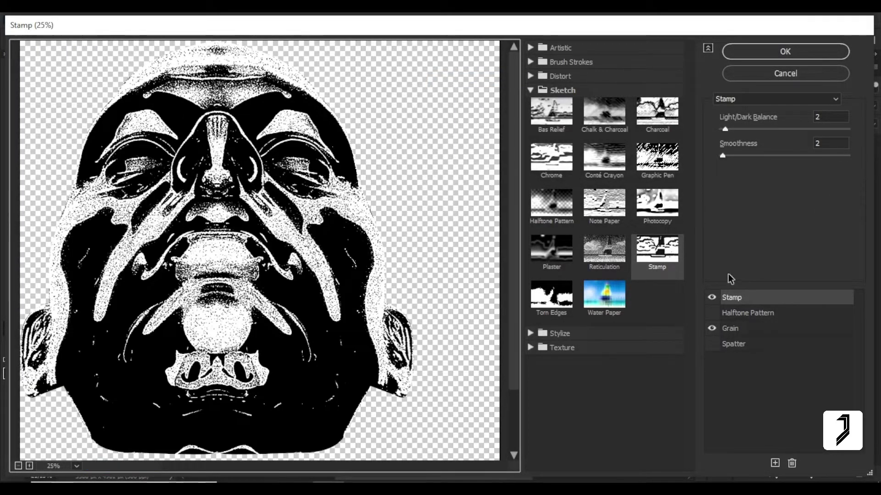
pyautogui.moveTo(744, 134); pyautogui.dragTo(805, 130)
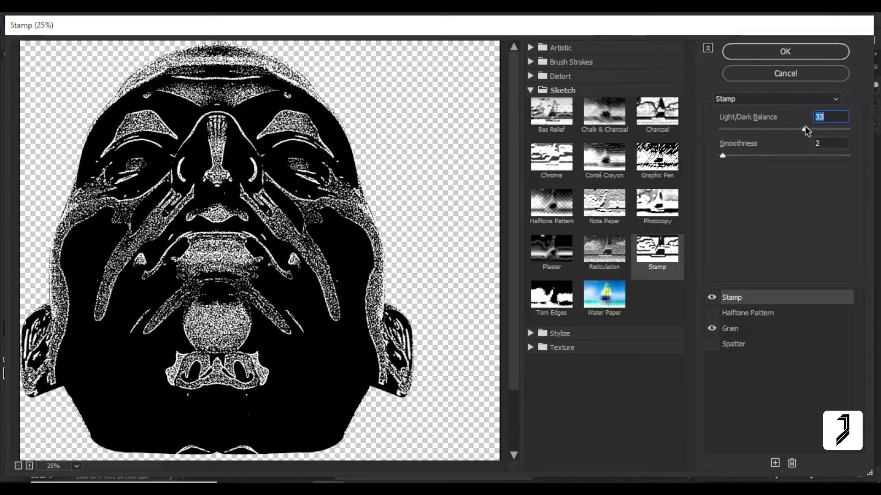
pyautogui.moveTo(807, 131); pyautogui.dragTo(816, 131)
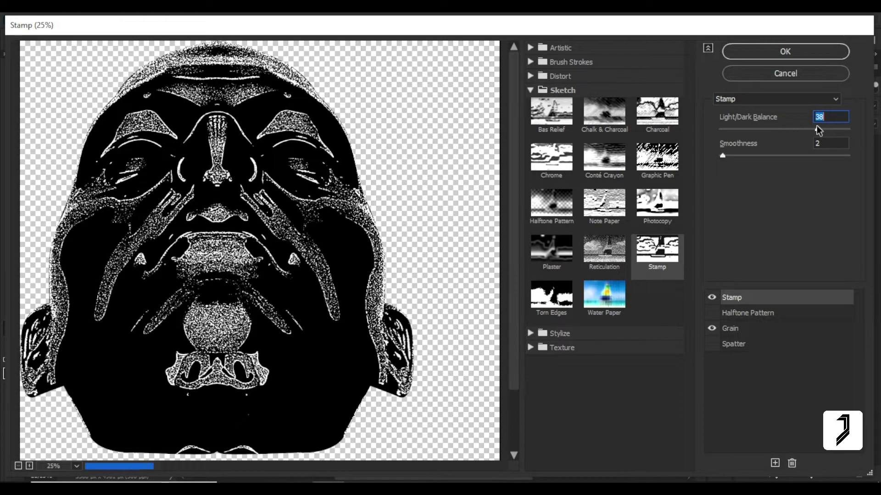
pyautogui.click(806, 55)
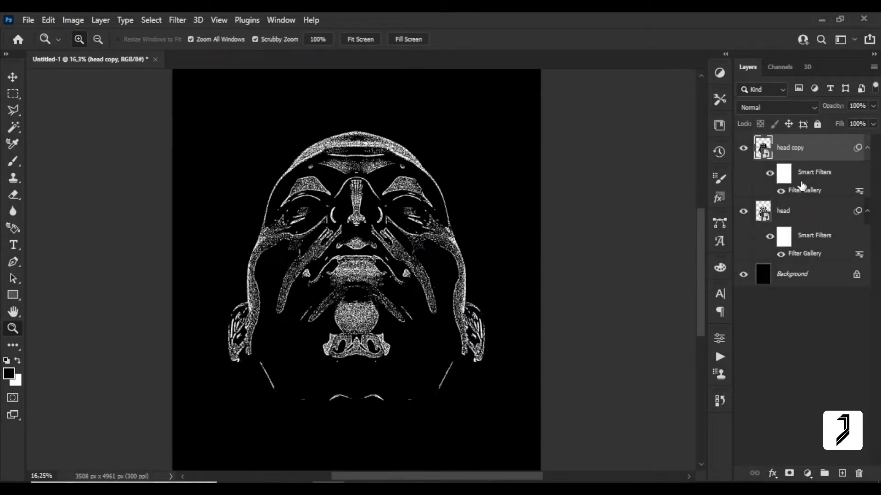
# Rasterize head copy and head, then duplicate the head layer
pyautogui.rightClick(801, 160)
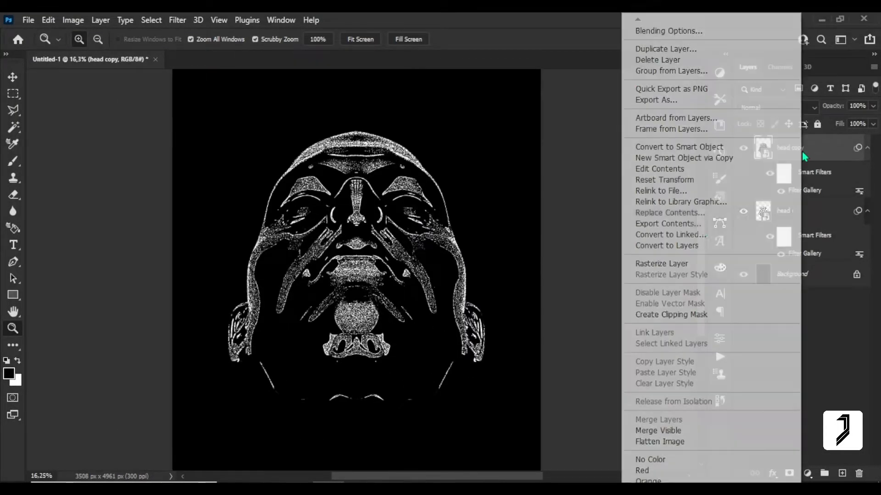
pyautogui.click(691, 244)
pyautogui.click(787, 175)
pyautogui.rightClick(790, 178)
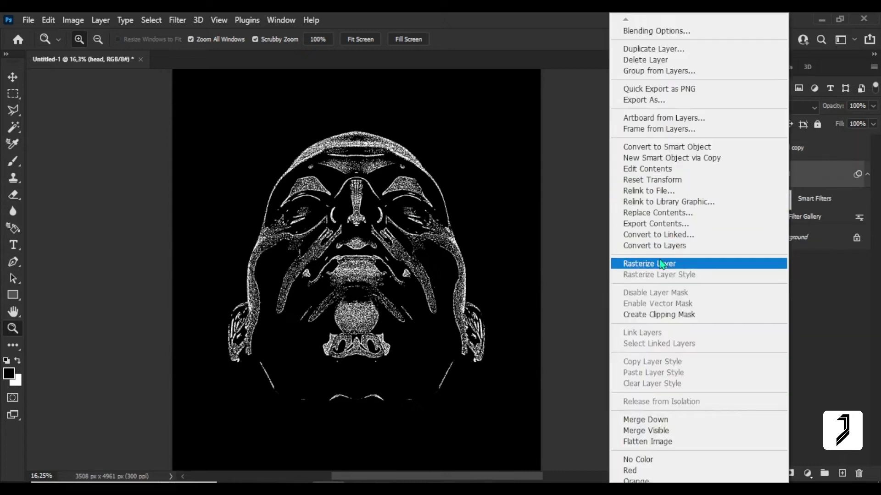
pyautogui.click(660, 260)
pyautogui.moveTo(796, 177); pyautogui.dragTo(841, 473)
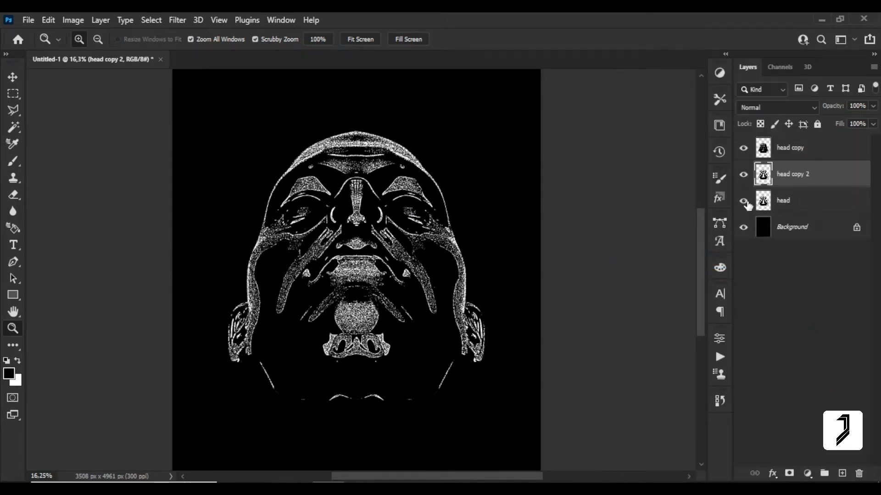
# Hide the other layers and turn head solid black with Hue/Saturation Lightness -100
pyautogui.click(743, 174)
pyautogui.click(743, 147)
pyautogui.click(743, 227)
pyautogui.click(807, 200)
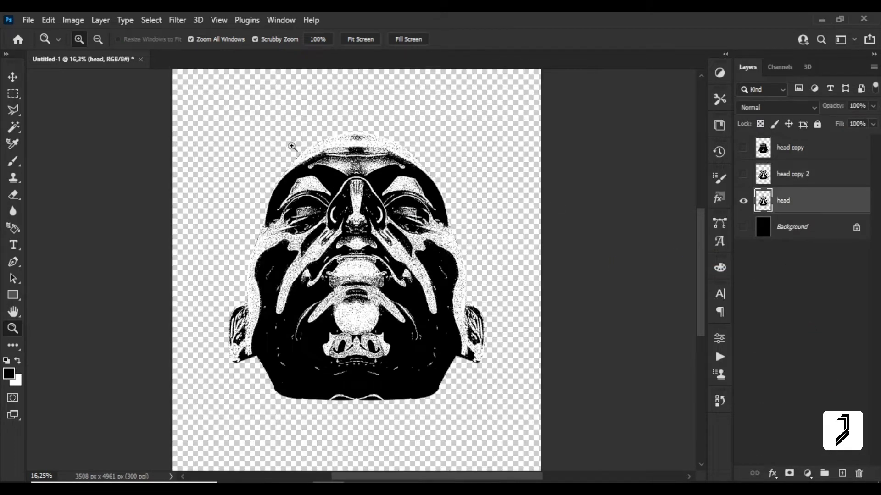
pyautogui.click(71, 20)
pyautogui.click(257, 121)
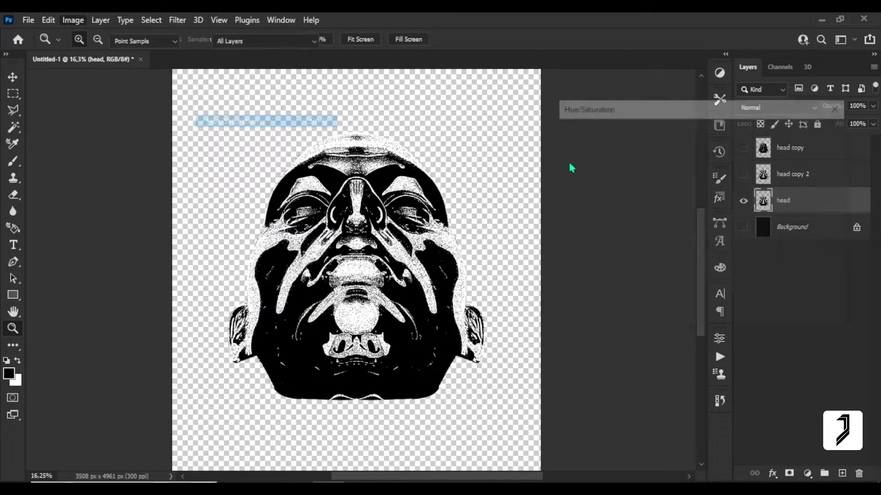
pyautogui.moveTo(670, 259); pyautogui.dragTo(602, 258)
pyautogui.click(823, 131)
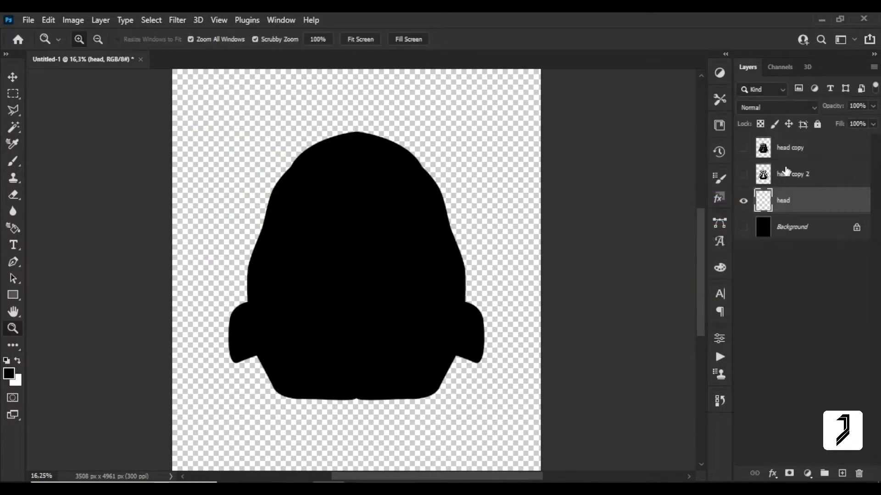
# Delete the black areas from head copy 2 and head copy using the Magic Wand
pyautogui.click(743, 175)
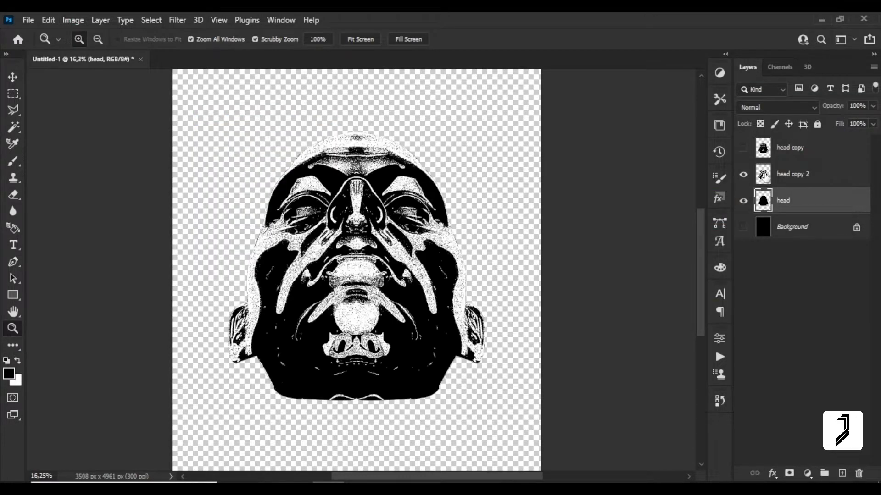
pyautogui.click(498, 276)
pyautogui.press('w')
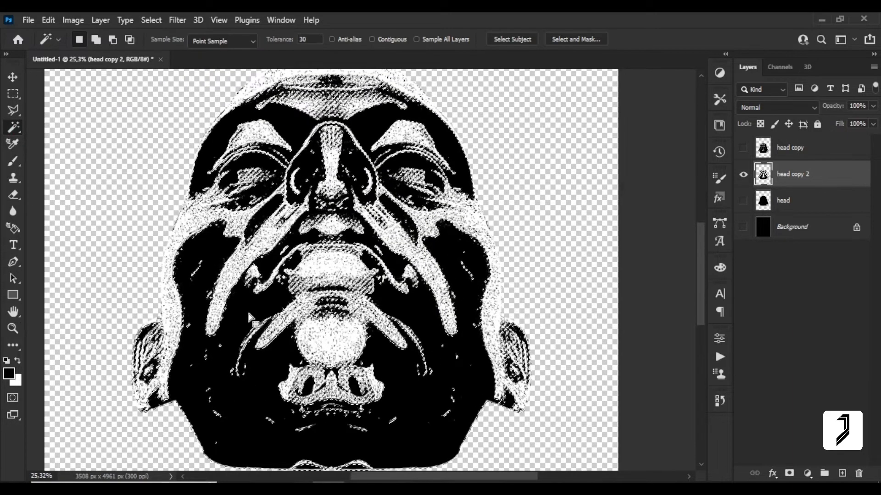
pyautogui.press('Delete')
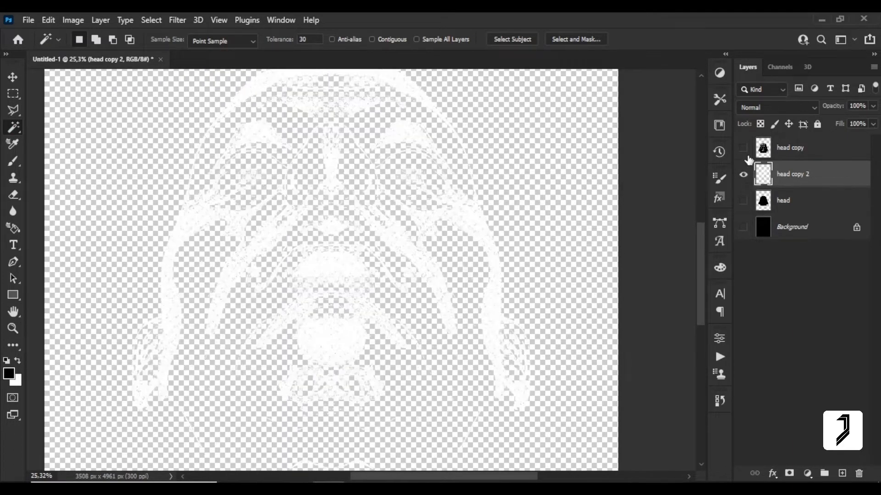
pyautogui.click(743, 147)
pyautogui.click(743, 174)
pyautogui.click(790, 147)
pyautogui.click(456, 362)
pyautogui.press('Delete')
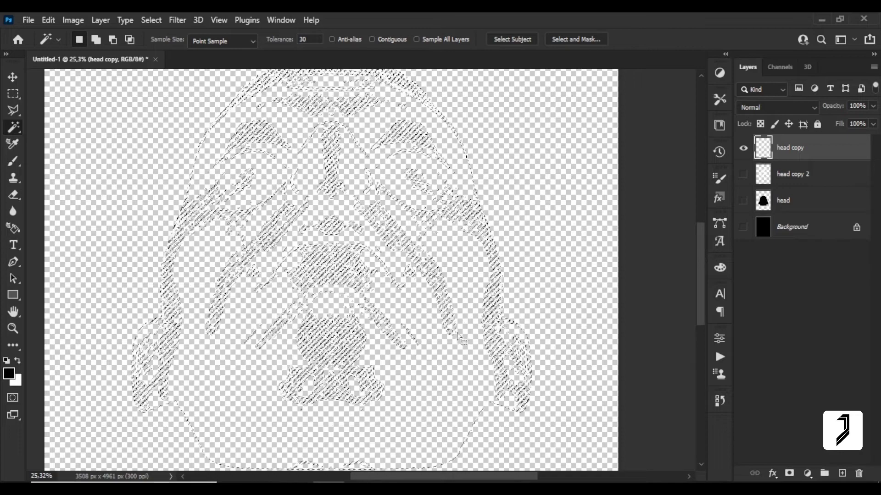
# Fit the canvas on screen, show Background, head and head copy 2, and select head copy 2
pyautogui.press('z')
pyautogui.rightClick(407, 256)
pyautogui.click(440, 259)
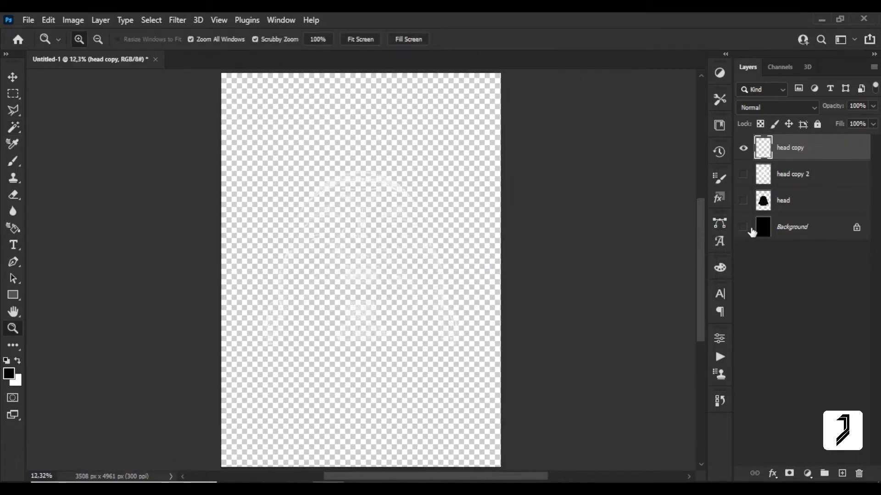
pyautogui.moveTo(743, 227); pyautogui.dragTo(743, 174)
pyautogui.click(370, 293)
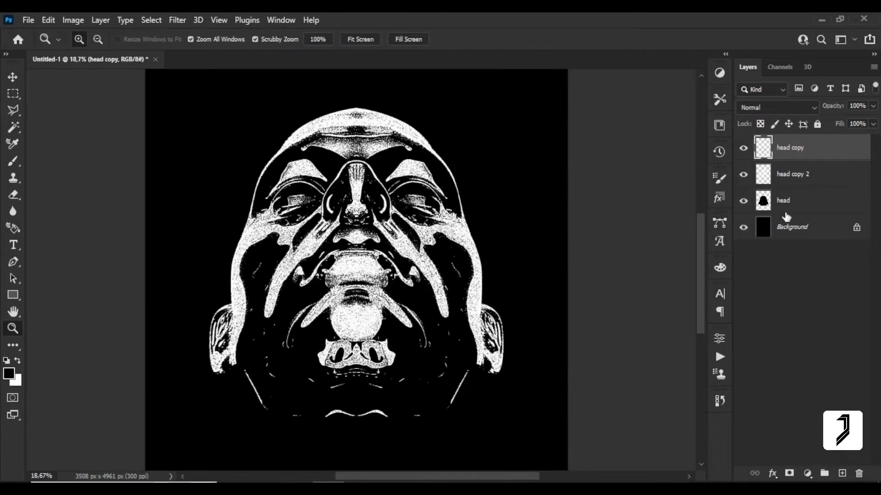
pyautogui.click(764, 176)
# Give head copy 2 an orange Color Overlay layer style
pyautogui.doubleClick(762, 175)
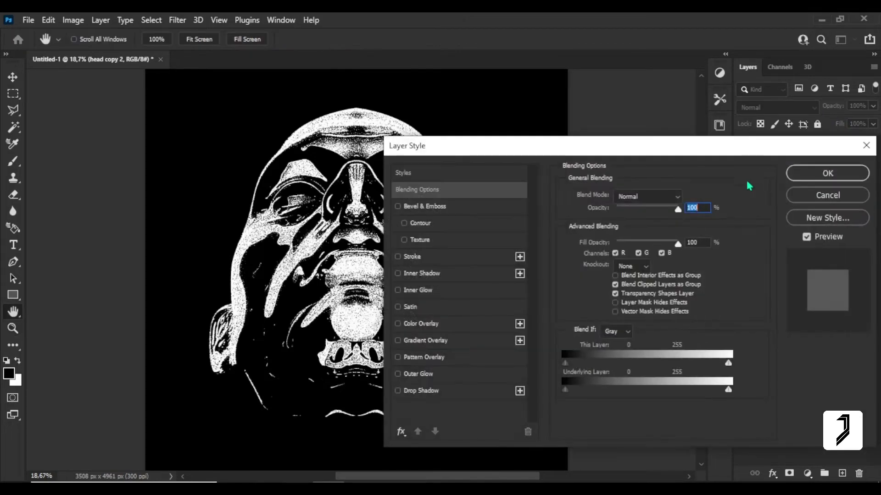
pyautogui.click(427, 324)
pyautogui.moveTo(459, 145); pyautogui.dragTo(544, 103)
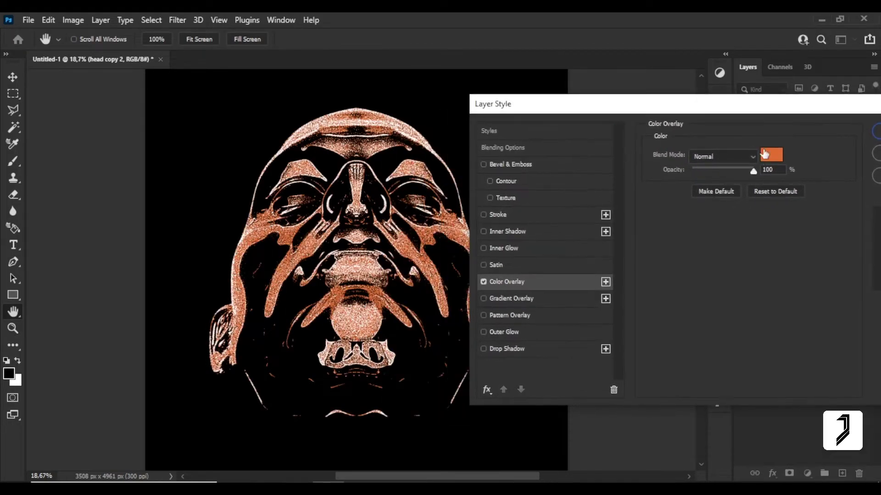
pyautogui.click(772, 156)
pyautogui.moveTo(656, 173); pyautogui.dragTo(657, 179)
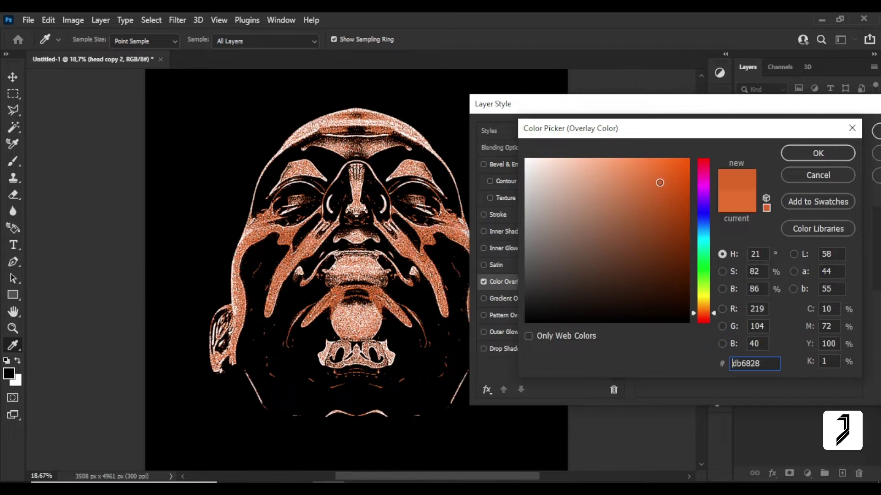
pyautogui.press('Return')
pyautogui.click(876, 131)
pyautogui.press('z')
pyautogui.moveTo(348, 232); pyautogui.dragTo(462, 235)
pyautogui.rightClick(407, 268)
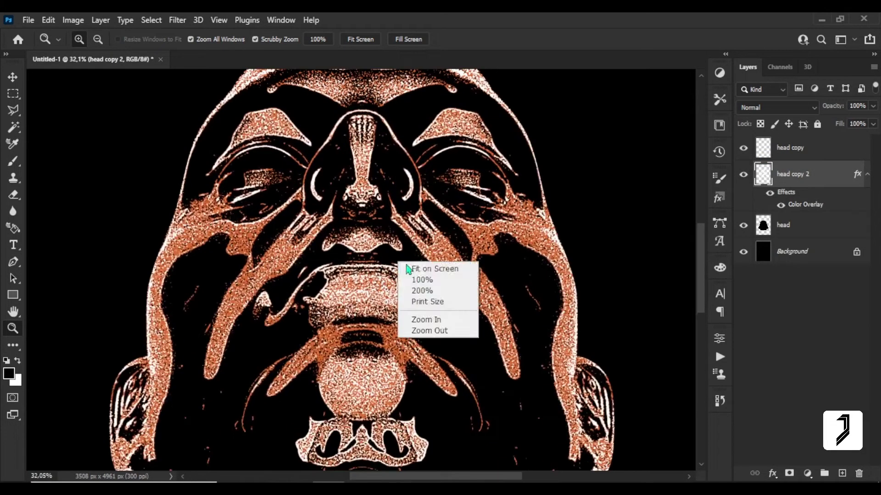
pyautogui.click(413, 268)
# Give head copy a pale peach Color Overlay layer style
pyautogui.click(766, 154)
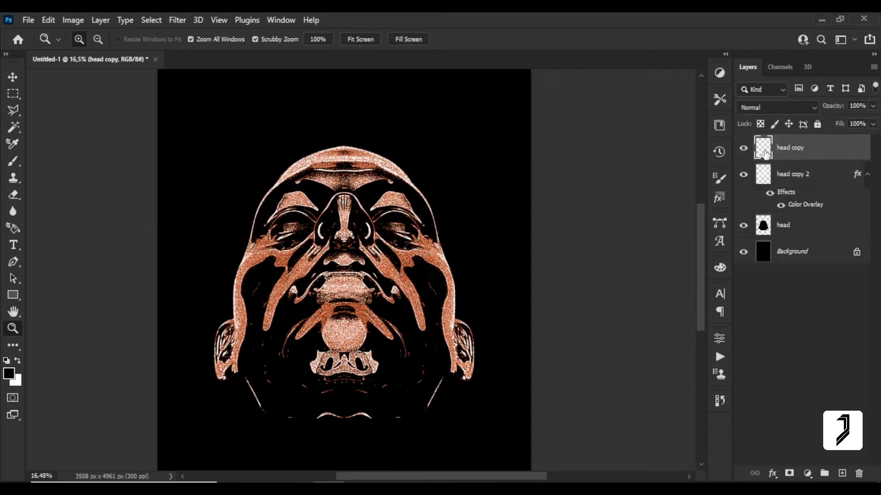
pyautogui.doubleClick(766, 153)
pyautogui.click(419, 281)
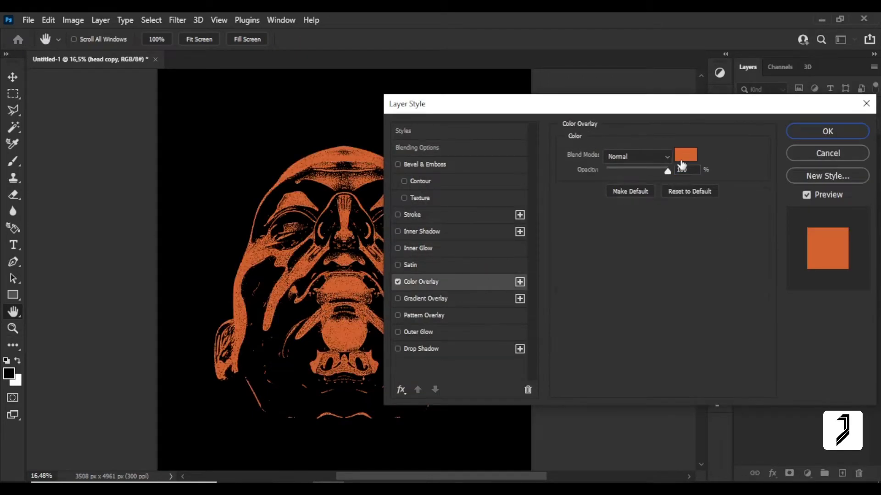
pyautogui.click(685, 153)
pyautogui.click(573, 179)
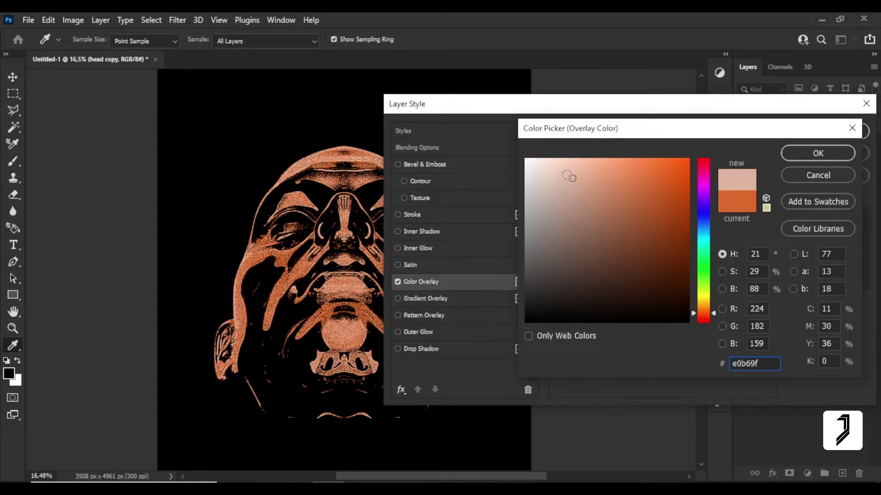
pyautogui.moveTo(569, 177)
pyautogui.mouseDown()
pyautogui.moveTo(545, 182)
pyautogui.moveTo(539, 176)
pyautogui.moveTo(549, 183)
pyautogui.moveTo(549, 172)
pyautogui.mouseUp()
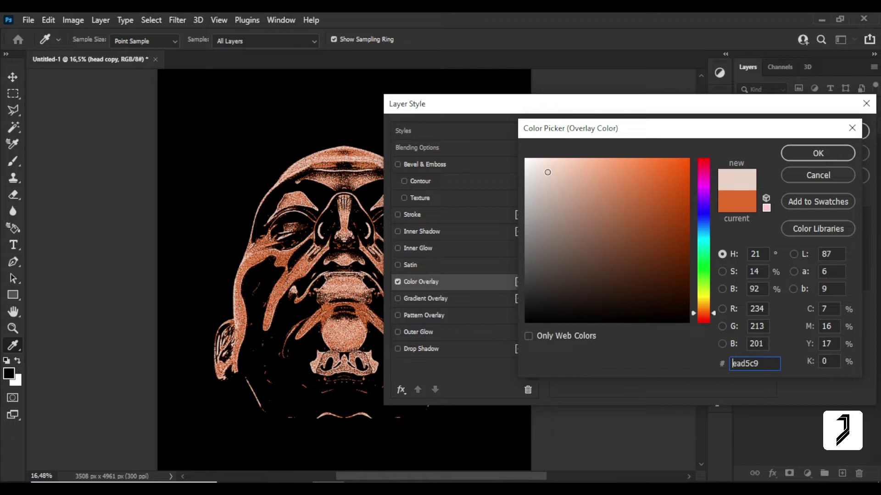
pyautogui.click(797, 160)
pyautogui.click(825, 132)
pyautogui.press('z')
pyautogui.moveTo(339, 252); pyautogui.dragTo(367, 294)
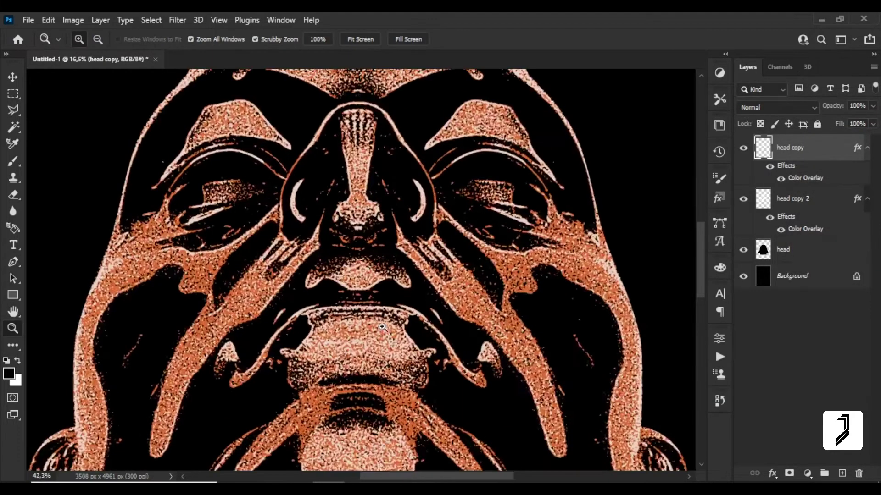
pyautogui.rightClick(384, 305)
pyautogui.click(385, 301)
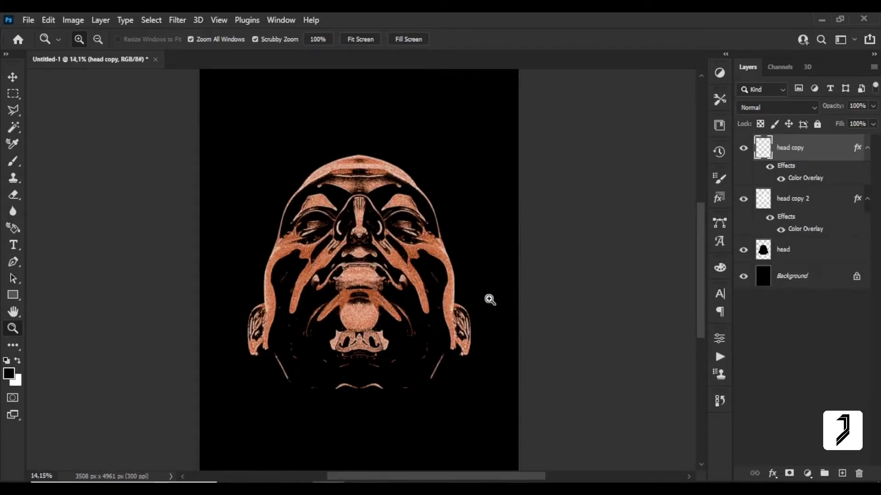
# Group the three head layers into a group named Head, then select Background
pyautogui.keyDown('shift'); pyautogui.click(808, 250); pyautogui.keyUp('shift')
pyautogui.hotkey('ctrl', 'g')
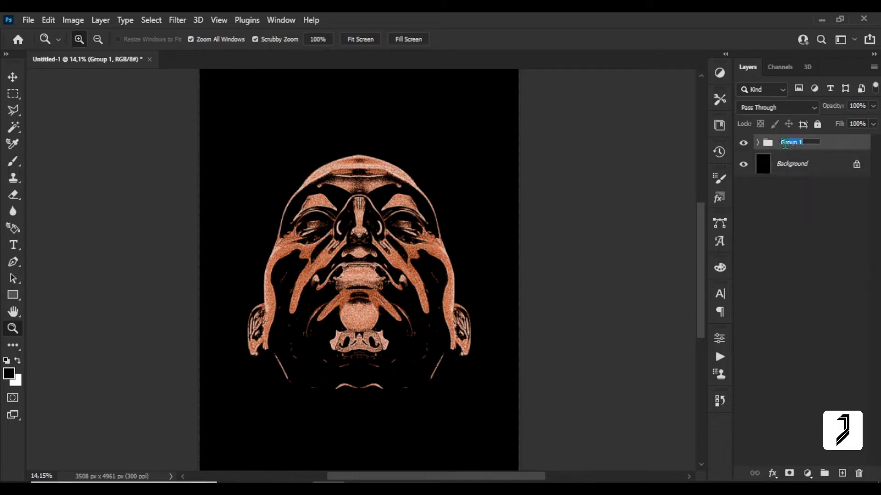
pyautogui.write('Head')
pyautogui.press('Return')
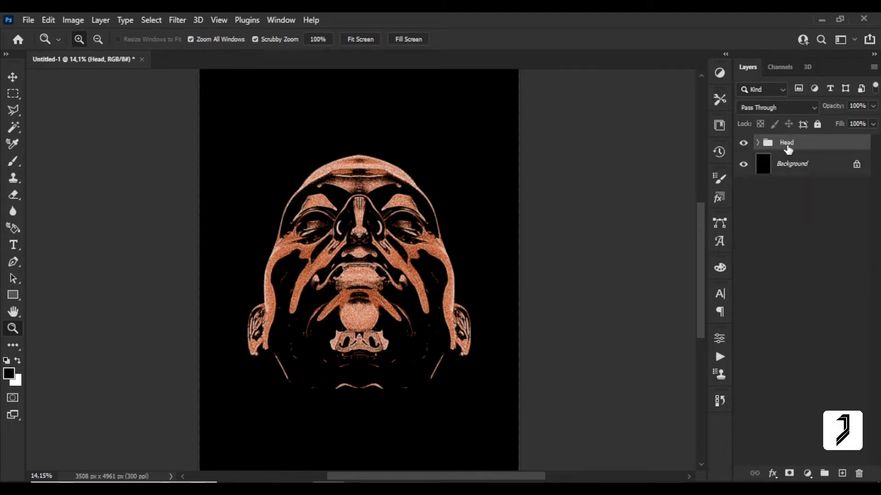
pyautogui.hotkey('alt', '[')
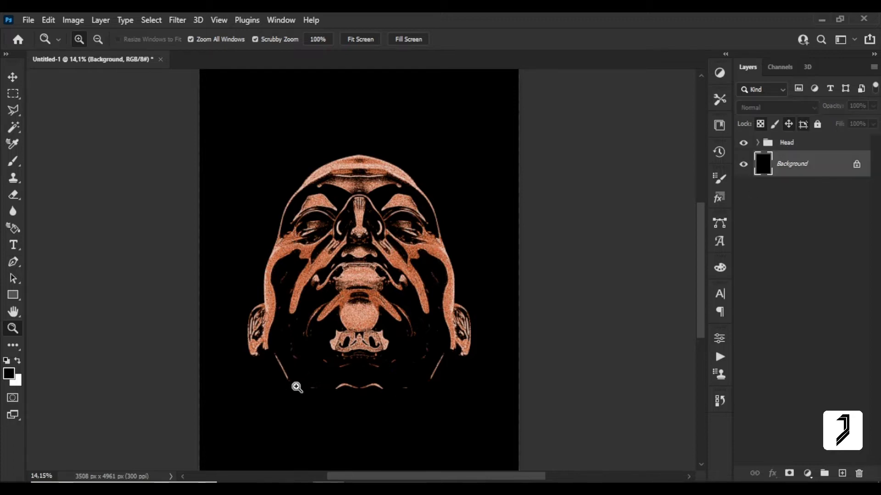
# Place the Untitled-2 star image, shrink it slightly, and rasterize its layer
pyautogui.click(195, 441)
pyautogui.moveTo(285, 106)
pyautogui.mouseDown()
pyautogui.moveTo(328, 481)
pyautogui.moveTo(371, 330)
pyautogui.mouseUp()
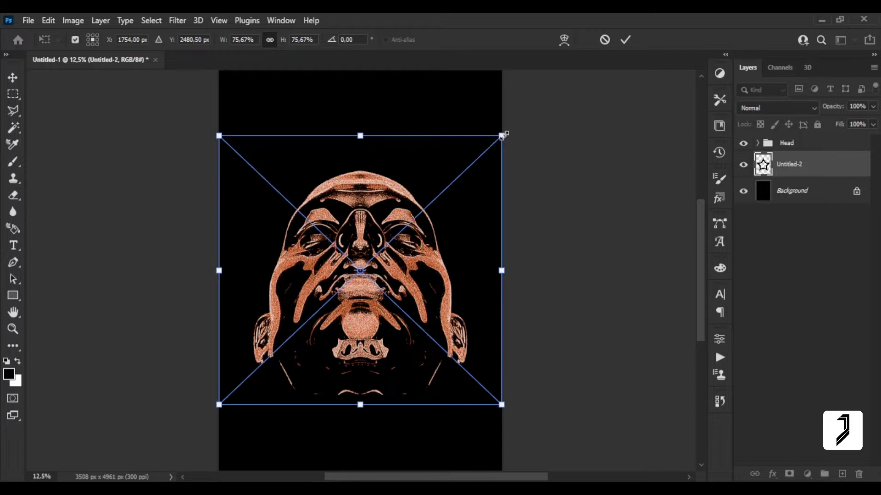
pyautogui.moveTo(502, 134); pyautogui.dragTo(484, 151)
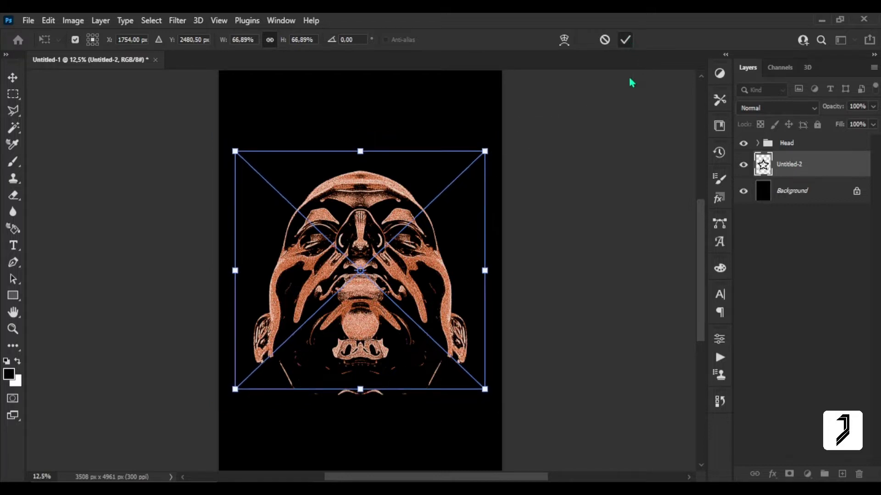
pyautogui.press('Return')
pyautogui.rightClick(763, 164)
pyautogui.click(669, 261)
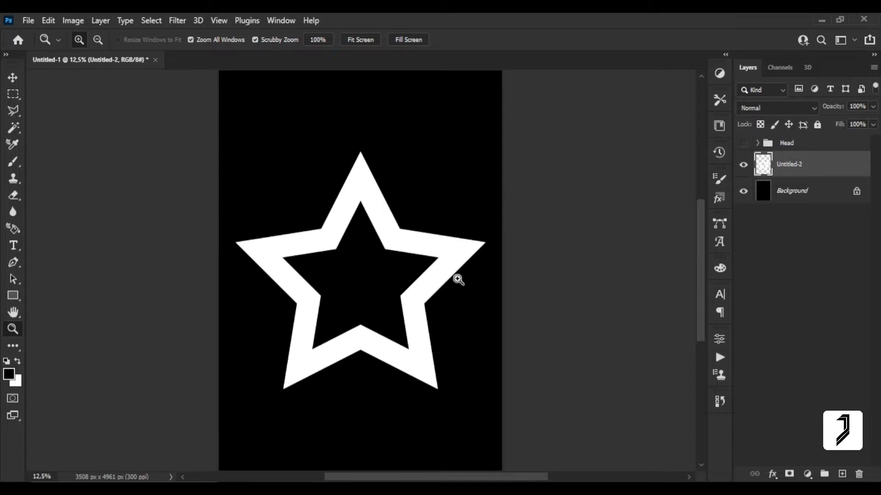
# Add a Bevel & Emboss with Contour to the star at Size 62
pyautogui.doubleClick(762, 172)
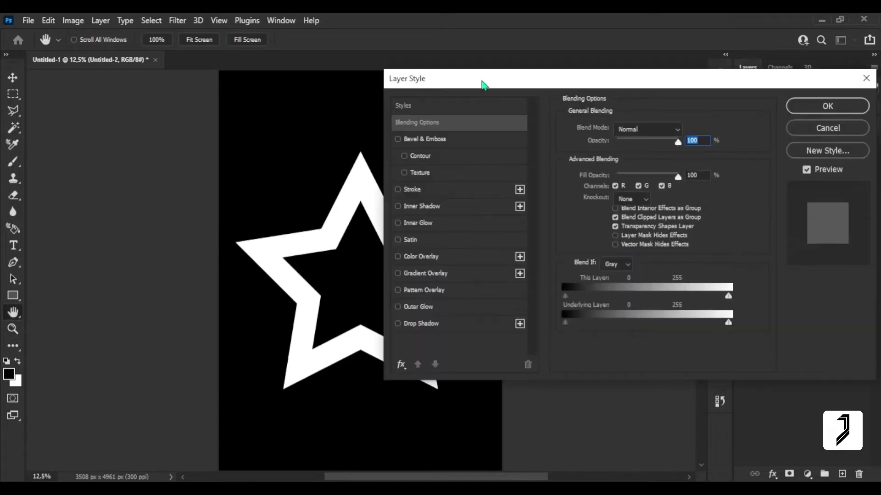
pyautogui.moveTo(482, 82); pyautogui.dragTo(516, 88)
pyautogui.click(459, 145)
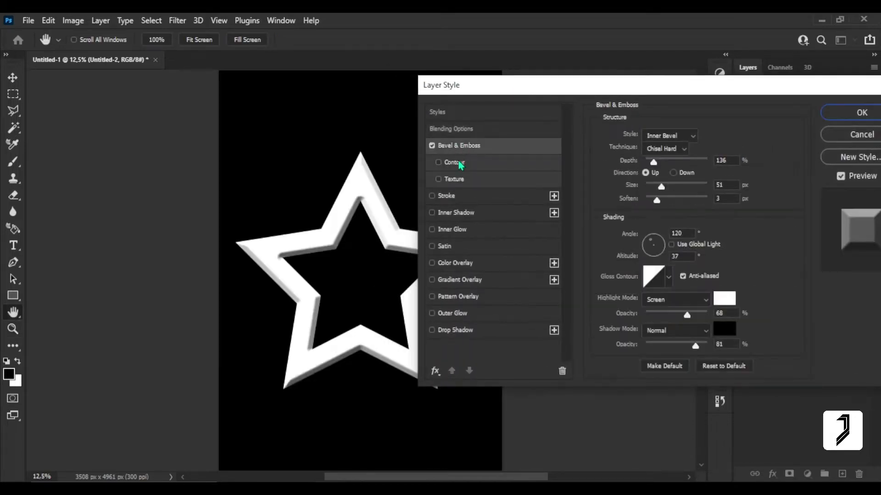
pyautogui.click(460, 163)
pyautogui.click(465, 147)
pyautogui.moveTo(661, 188); pyautogui.dragTo(664, 188)
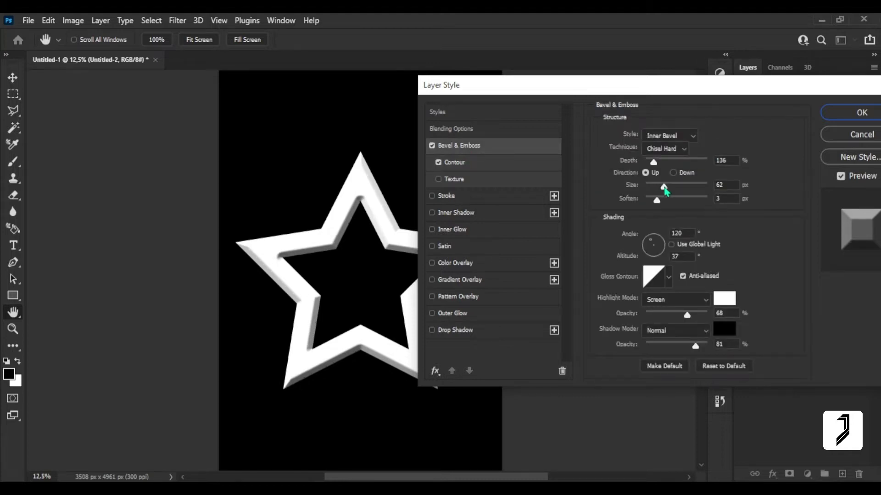
# Add a silver Gradient Overlay with stops at 48% and 83%, and set bevel shadow opacity to 86%
pyautogui.click(470, 284)
pyautogui.click(660, 163)
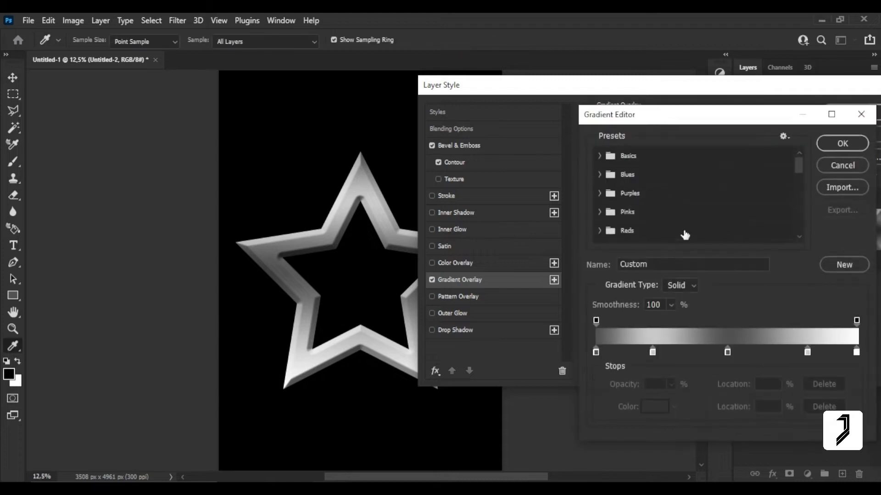
pyautogui.moveTo(728, 352)
pyautogui.mouseDown()
pyautogui.moveTo(743, 352)
pyautogui.moveTo(721, 353)
pyautogui.mouseUp()
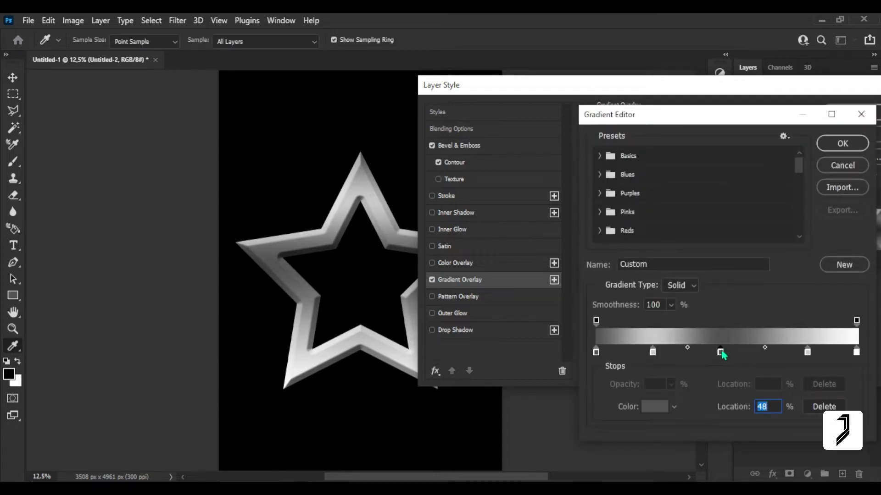
pyautogui.moveTo(807, 353); pyautogui.dragTo(814, 353)
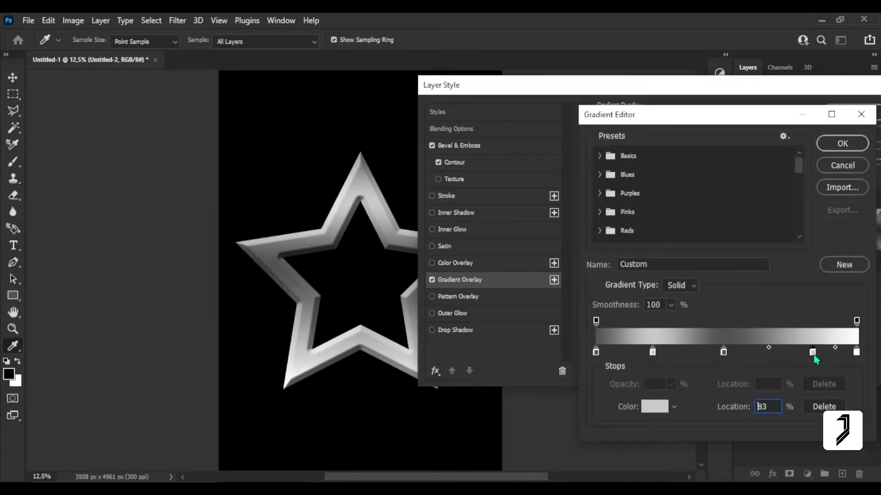
pyautogui.click(840, 146)
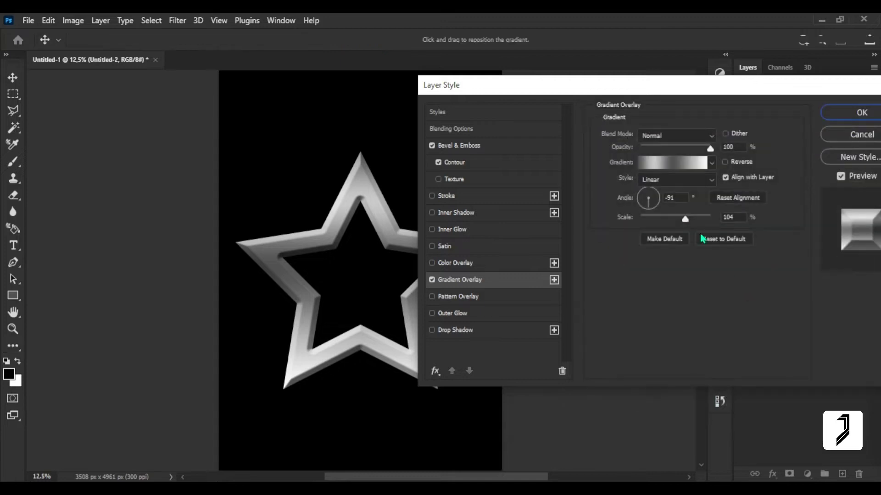
pyautogui.click(478, 146)
pyautogui.moveTo(695, 348); pyautogui.dragTo(700, 348)
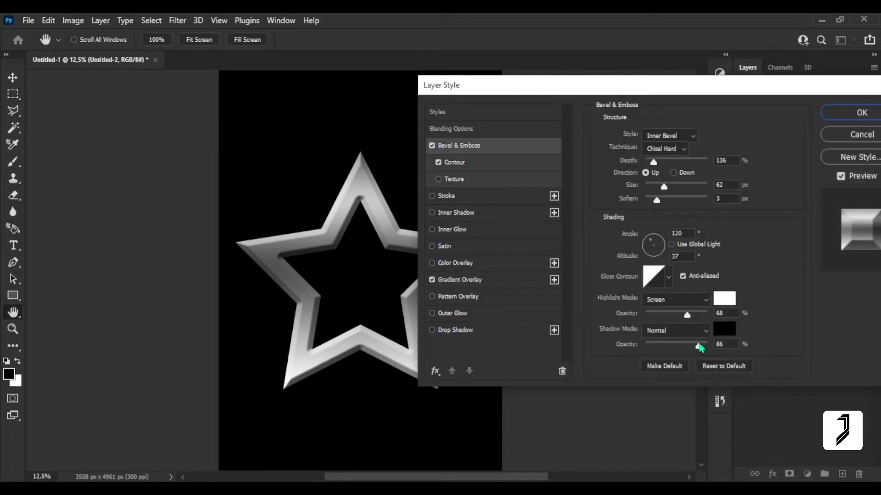
pyautogui.click(857, 115)
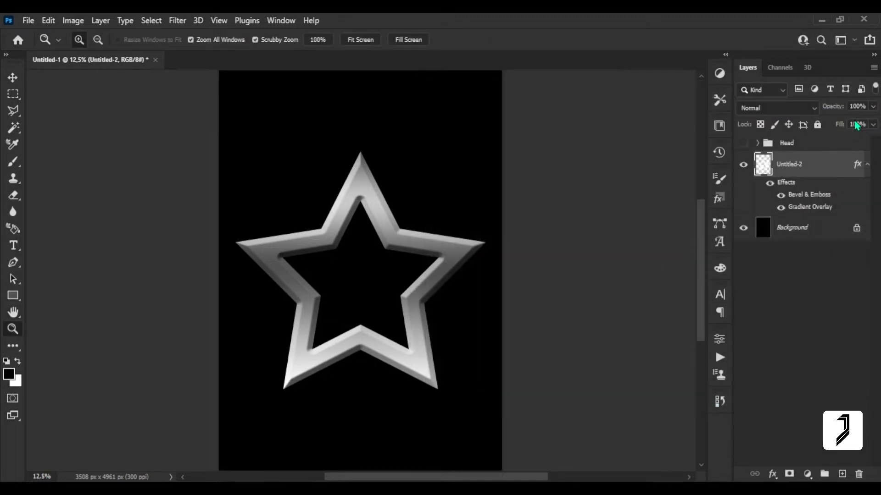
# Rasterize the star's layer style and set the Filter Gallery Stamp light/dark balance to 8
pyautogui.rightClick(801, 171)
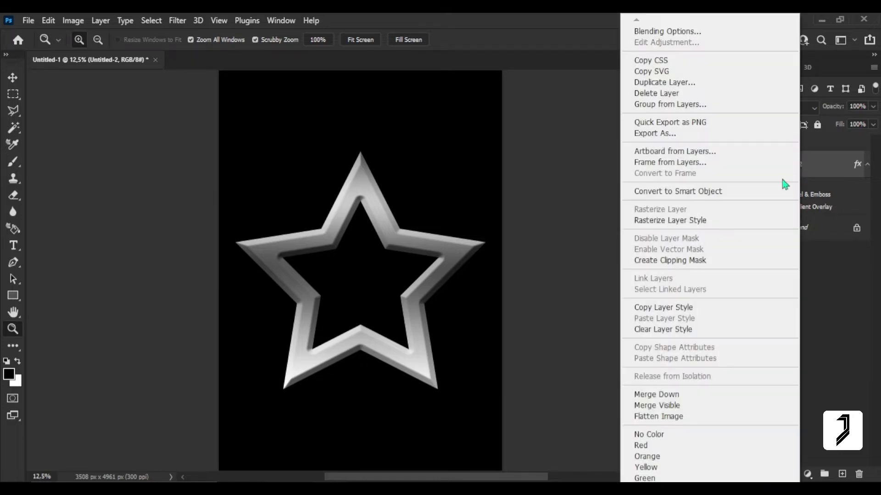
pyautogui.click(703, 220)
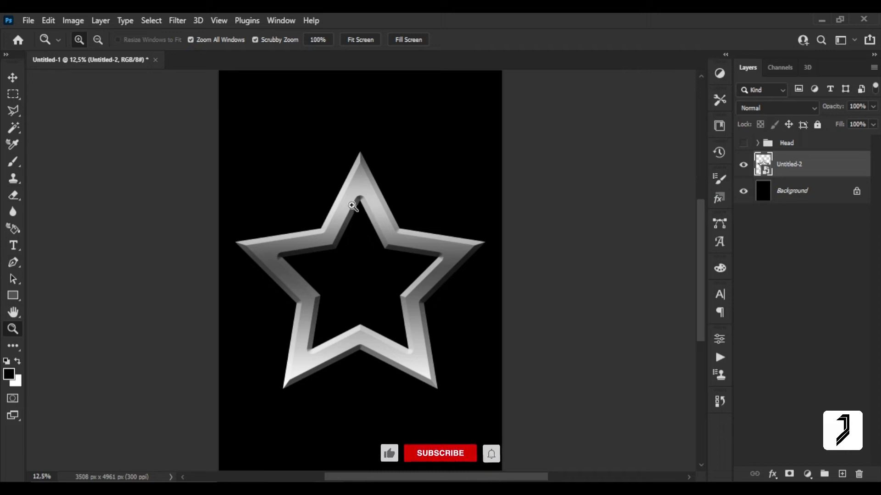
pyautogui.click(177, 20)
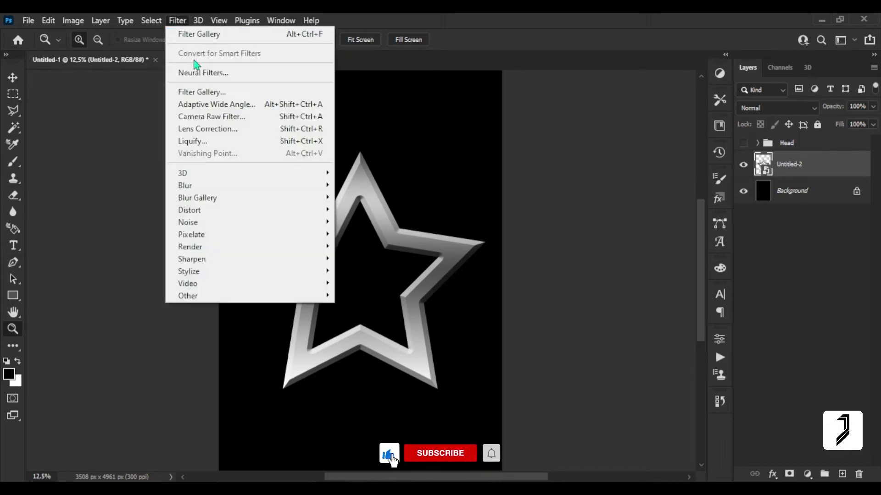
pyautogui.click(201, 93)
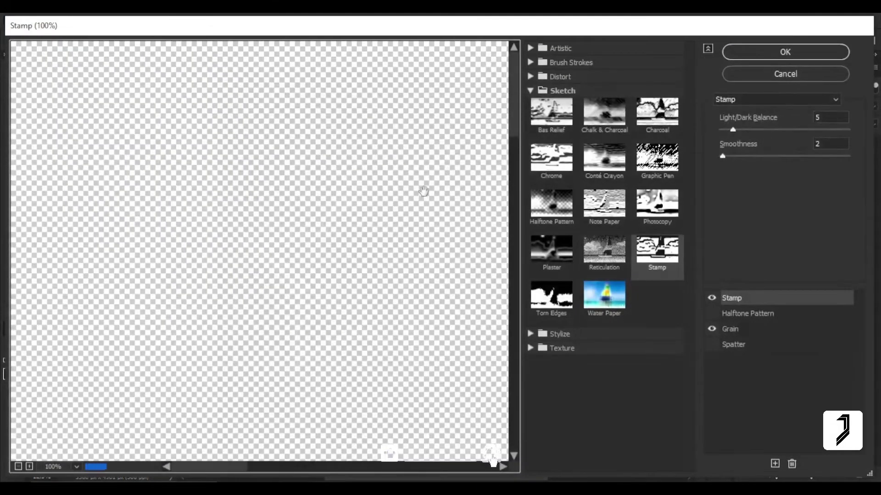
pyautogui.rightClick(417, 189)
pyautogui.click(449, 89)
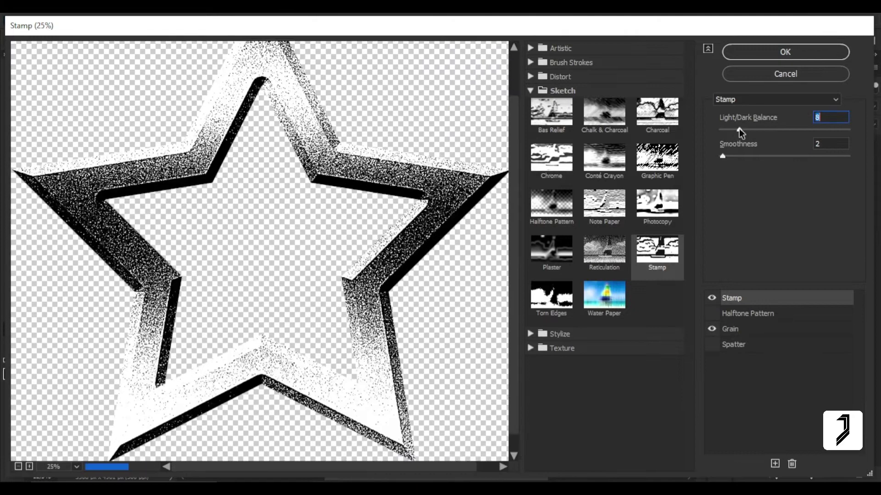
pyautogui.moveTo(733, 130); pyautogui.dragTo(740, 131)
# Set Grain contrast to 35, raise Stamp balance and grain intensity, and apply the filters
pyautogui.click(747, 328)
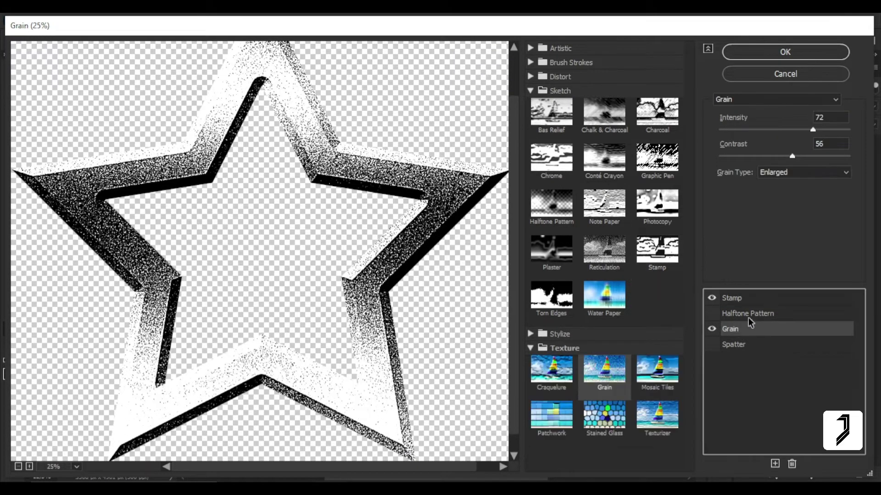
pyautogui.click(795, 156)
pyautogui.moveTo(801, 158); pyautogui.dragTo(766, 158)
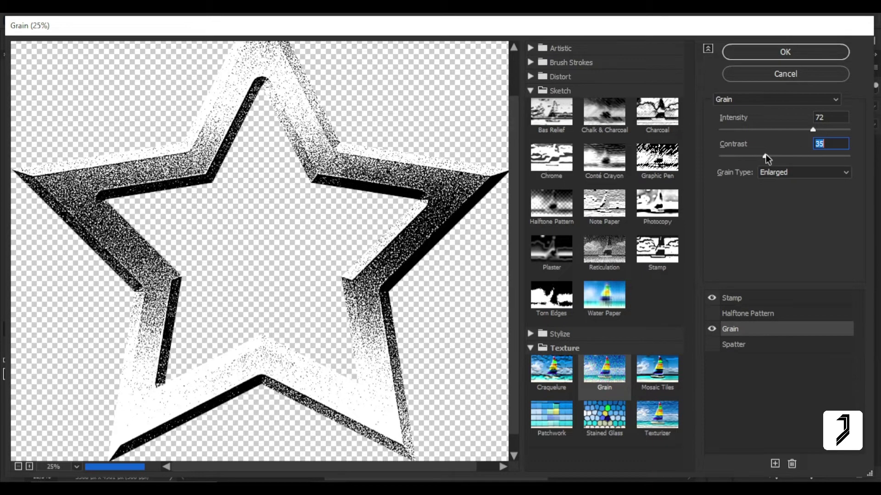
pyautogui.click(742, 302)
pyautogui.moveTo(741, 132); pyautogui.dragTo(751, 133)
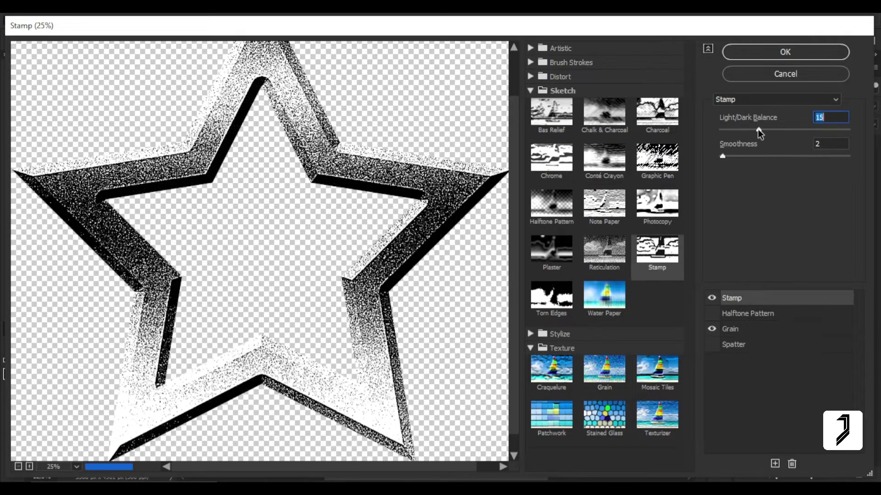
pyautogui.click(734, 329)
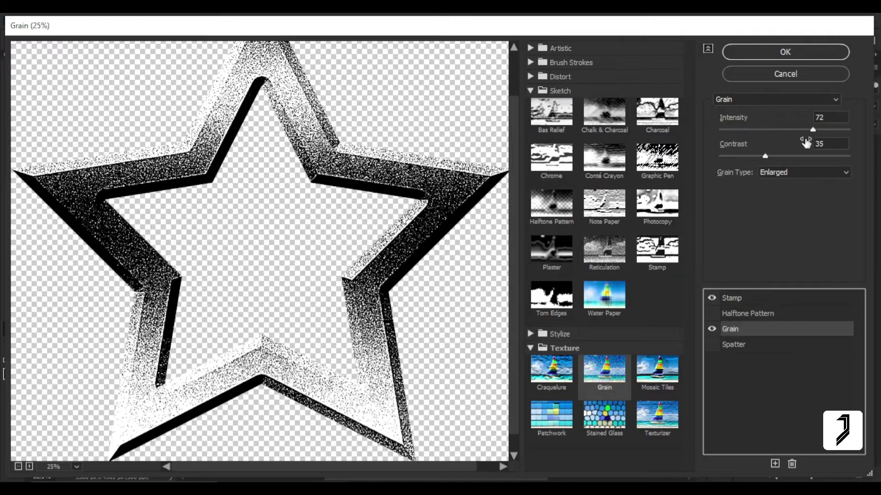
pyautogui.moveTo(803, 131); pyautogui.dragTo(814, 132)
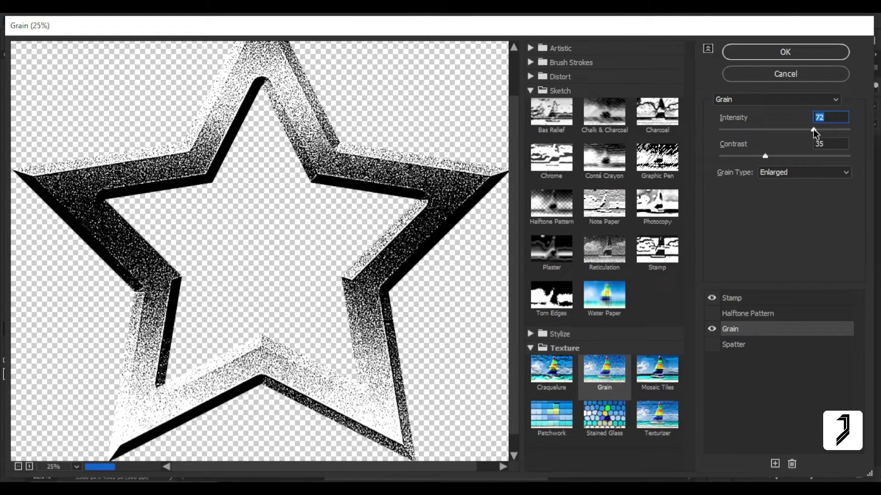
pyautogui.click(796, 53)
pyautogui.rightClick(362, 250)
pyautogui.click(372, 254)
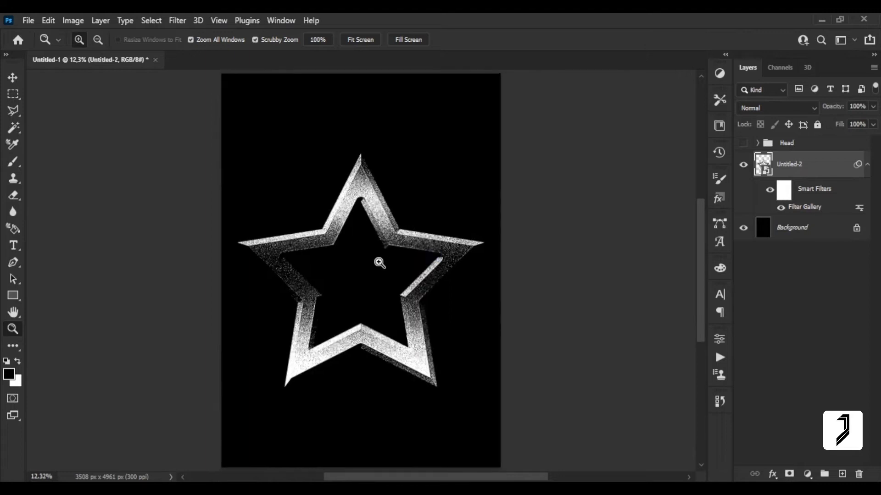
# Rasterize the filtered star, duplicate it, and hide the copy and background
pyautogui.rightClick(814, 168)
pyautogui.click(752, 264)
pyautogui.moveTo(800, 169); pyautogui.dragTo(842, 474)
pyautogui.click(743, 217)
pyautogui.click(743, 164)
pyautogui.click(761, 191)
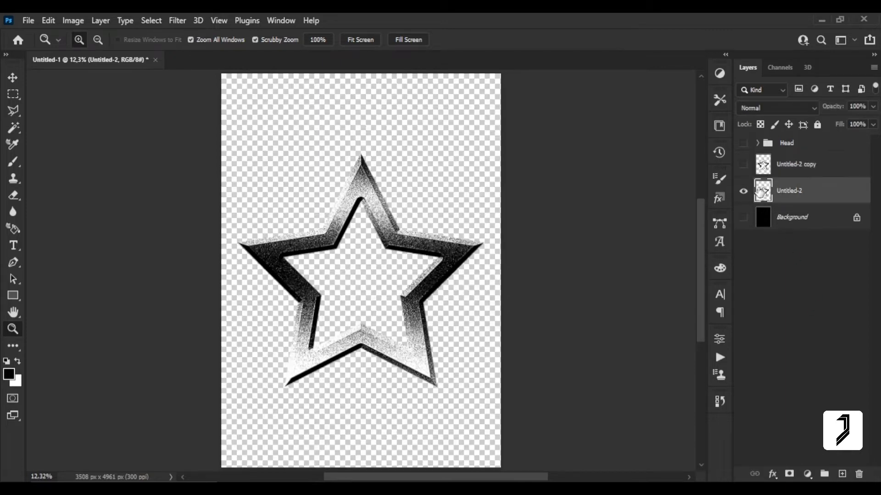
# Turn the original star solid black with Hue/Saturation Lightness -100, then show the copy again
pyautogui.hotkey('ctrl', 'u')
pyautogui.moveTo(672, 263); pyautogui.dragTo(607, 264)
pyautogui.click(825, 136)
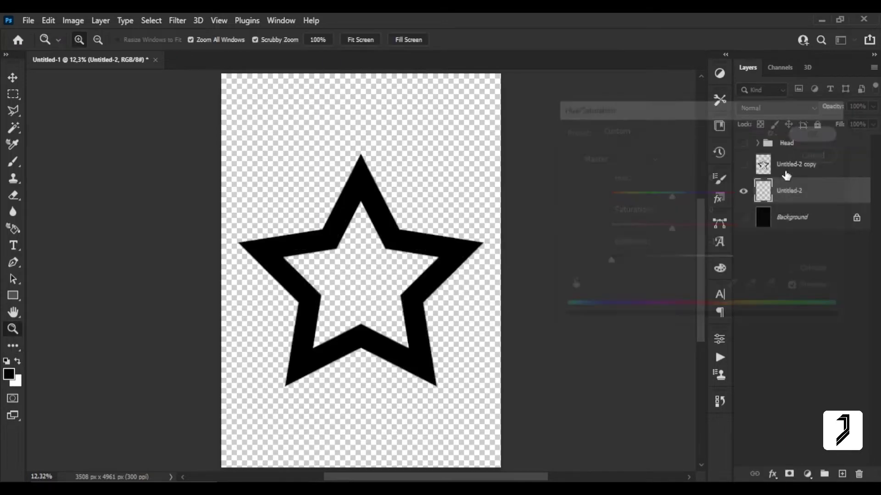
pyautogui.click(743, 164)
pyautogui.click(789, 164)
pyautogui.click(316, 247)
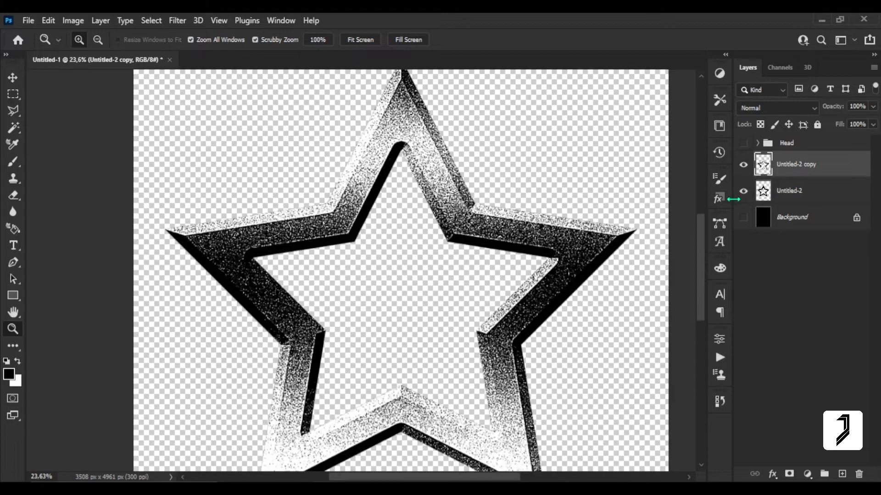
pyautogui.click(743, 191)
pyautogui.click(743, 217)
pyautogui.press('w')
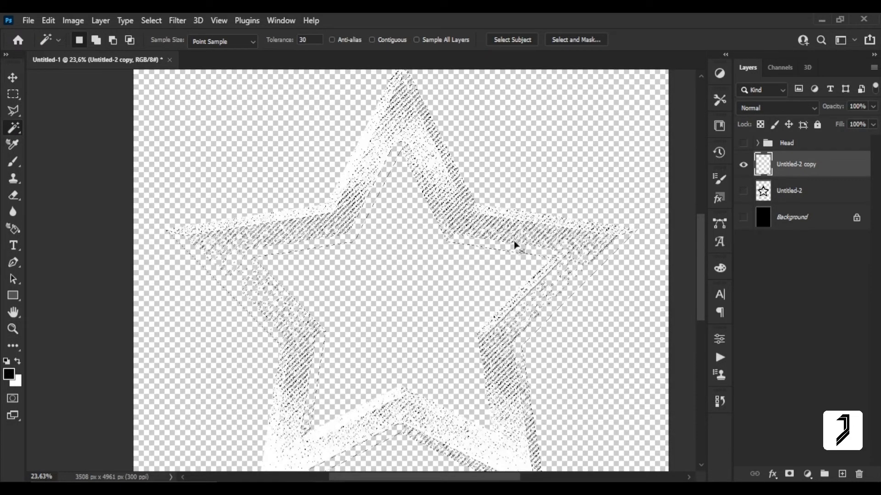
# Give the black base star a dark navy Color Overlay
pyautogui.moveTo(746, 222); pyautogui.dragTo(743, 191)
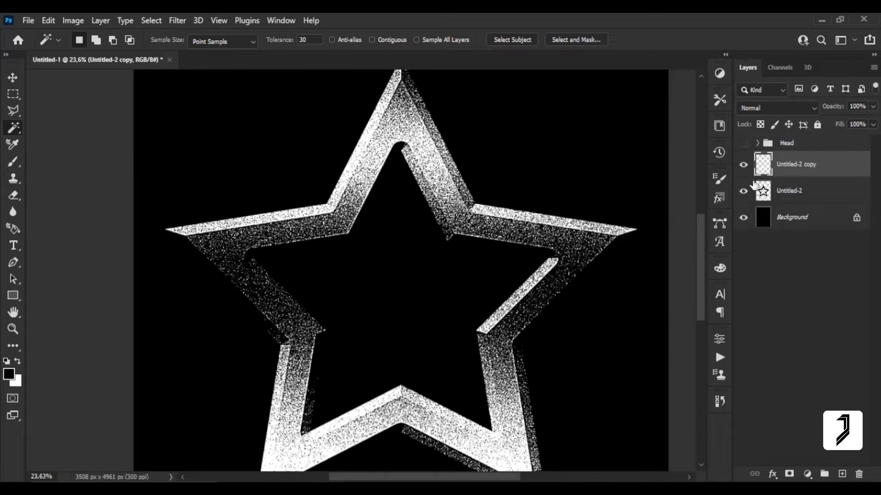
pyautogui.doubleClick(762, 170)
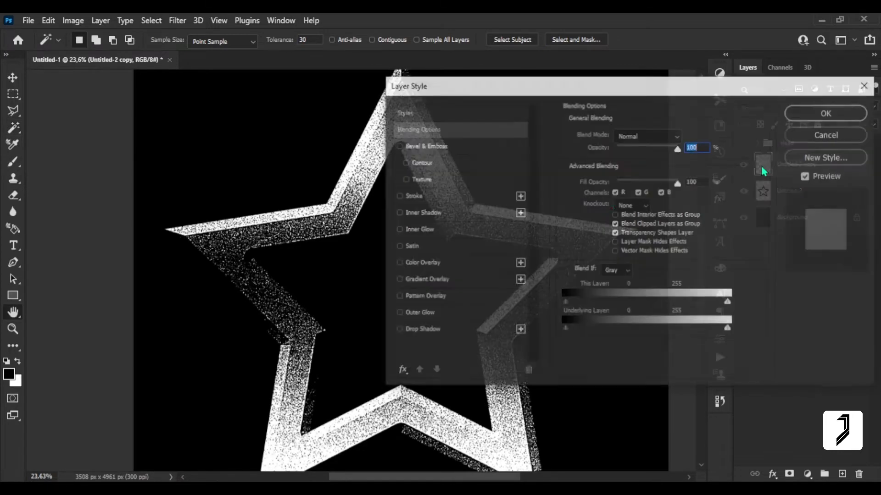
pyautogui.click(439, 265)
pyautogui.click(824, 136)
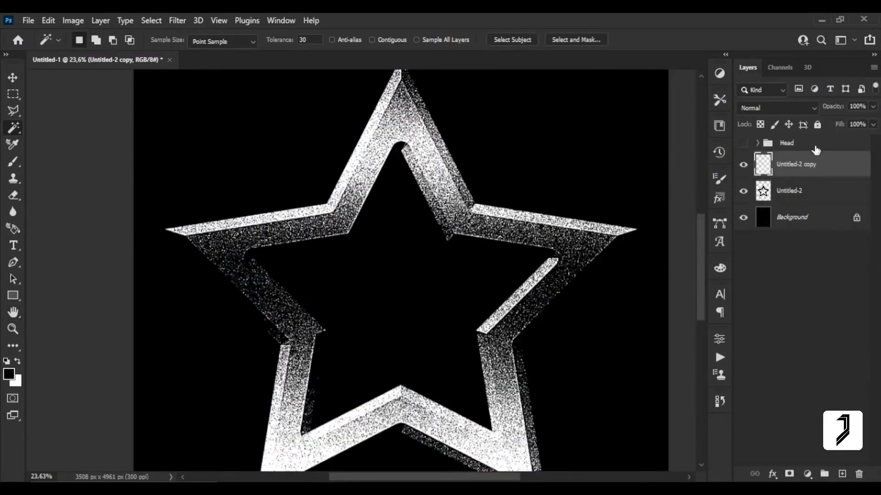
pyautogui.click(767, 197)
pyautogui.doubleClick(767, 195)
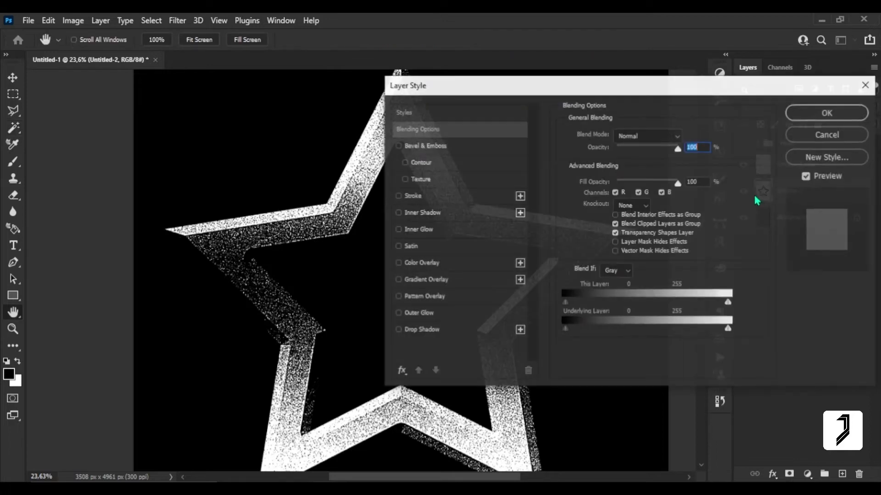
pyautogui.click(440, 265)
pyautogui.click(685, 136)
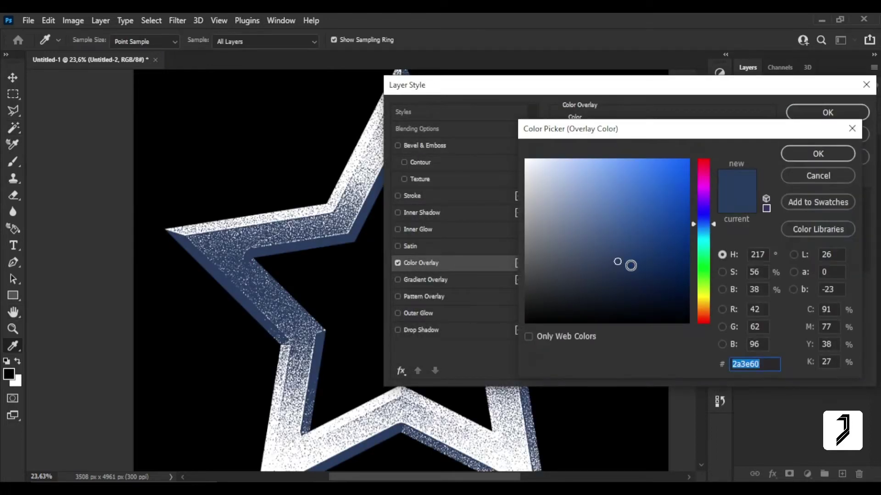
pyautogui.moveTo(629, 261)
pyautogui.mouseDown()
pyautogui.moveTo(614, 263)
pyautogui.moveTo(628, 267)
pyautogui.mouseUp()
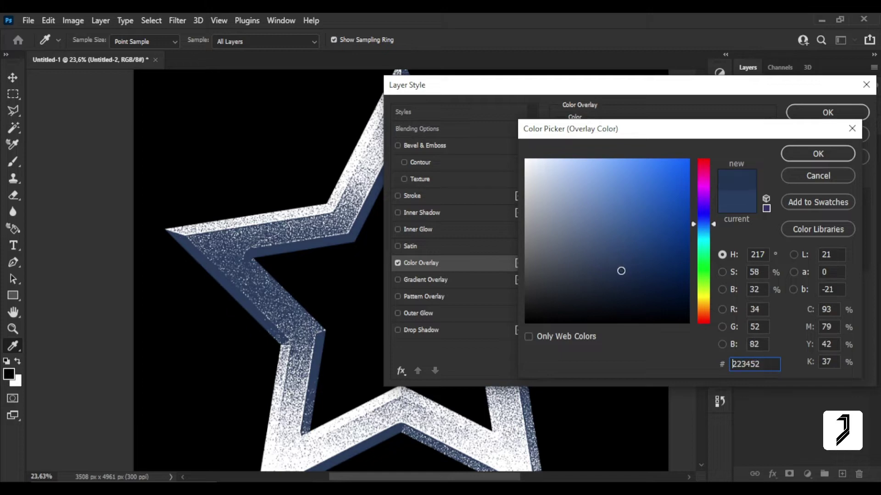
pyautogui.click(818, 153)
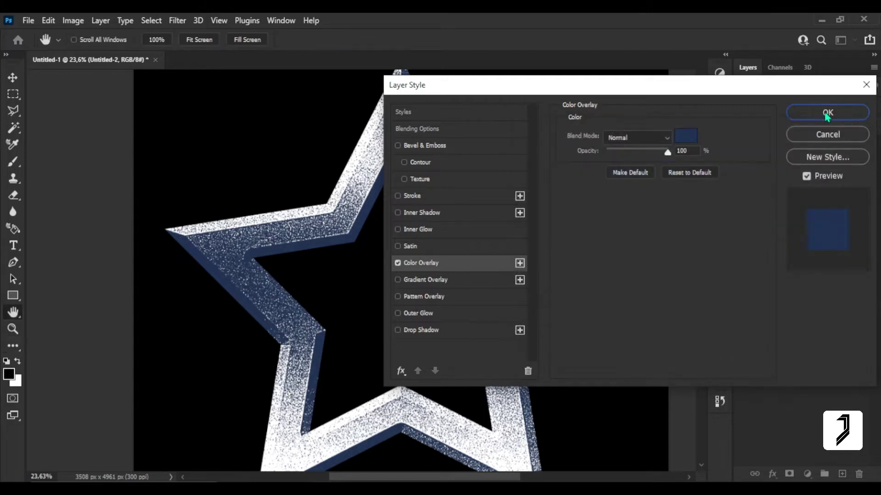
pyautogui.click(849, 113)
# Show the Head group and give the Untitled-2 copy a pale cream overlay sampled from the artwork
pyautogui.click(745, 144)
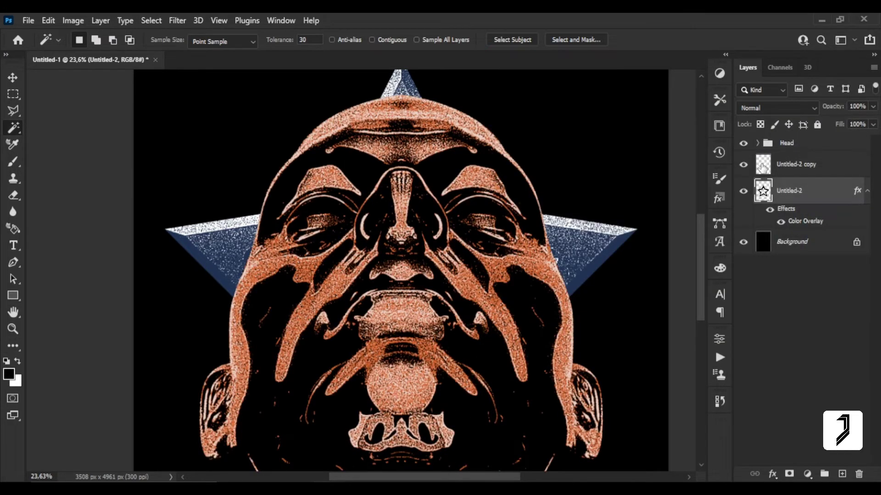
pyautogui.press('z')
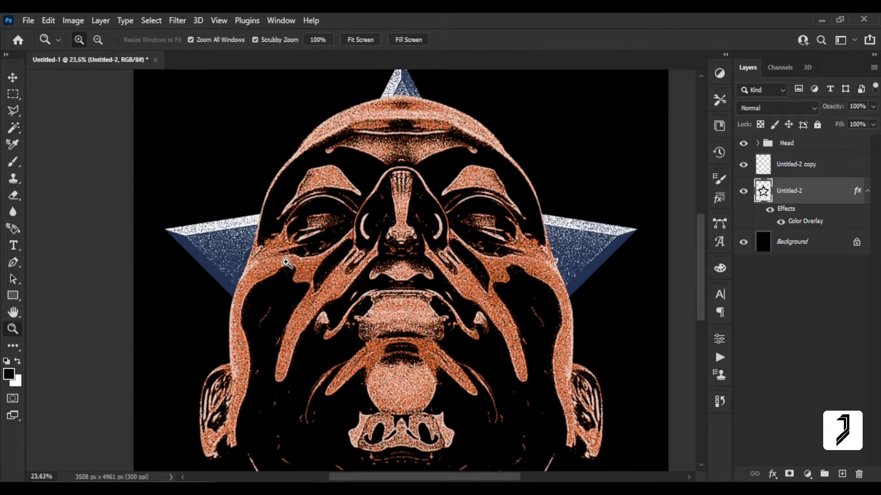
pyautogui.moveTo(286, 271)
pyautogui.mouseDown()
pyautogui.moveTo(319, 286)
pyautogui.moveTo(295, 338)
pyautogui.mouseUp()
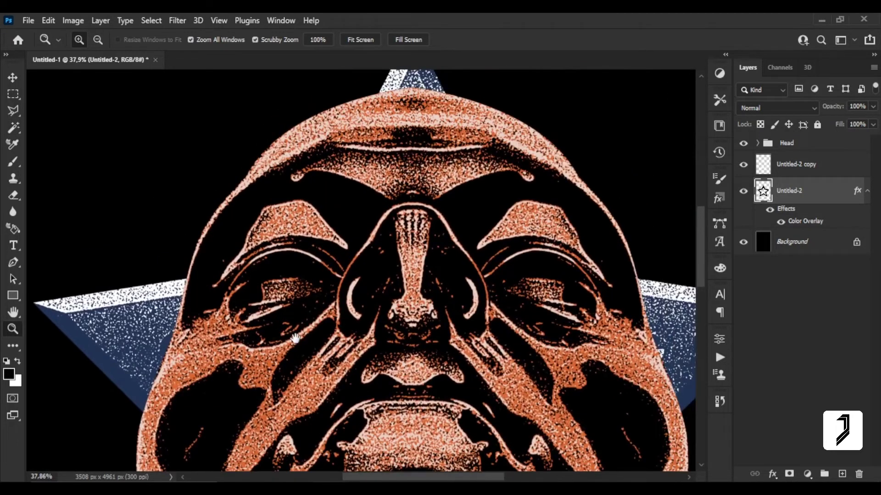
pyautogui.click(758, 168)
pyautogui.doubleClick(758, 168)
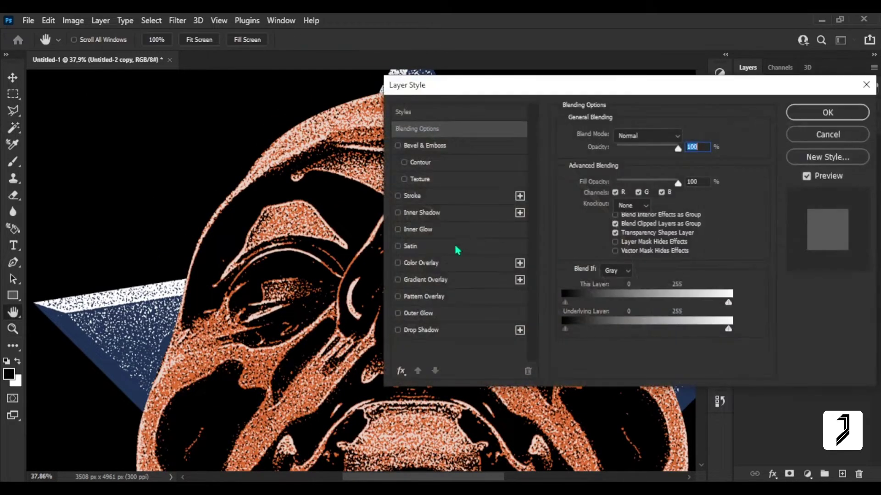
pyautogui.click(445, 263)
pyautogui.click(693, 143)
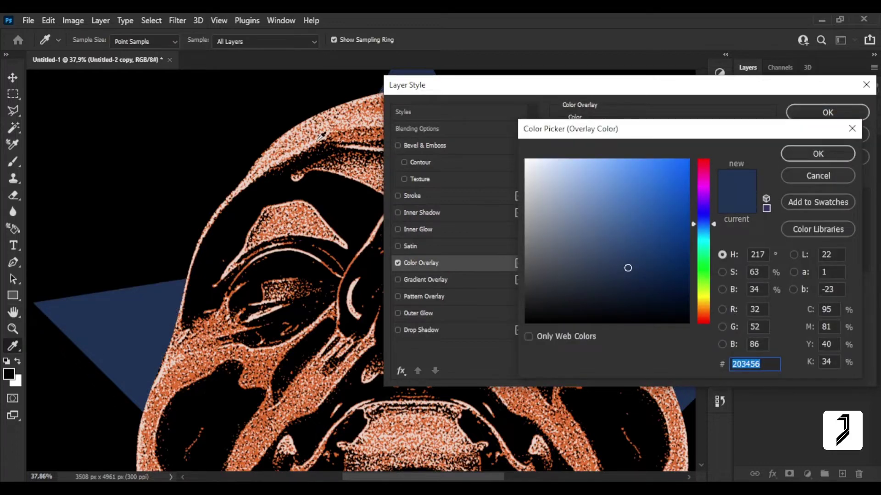
pyautogui.click(319, 138)
pyautogui.click(818, 154)
pyautogui.click(828, 112)
pyautogui.press('z')
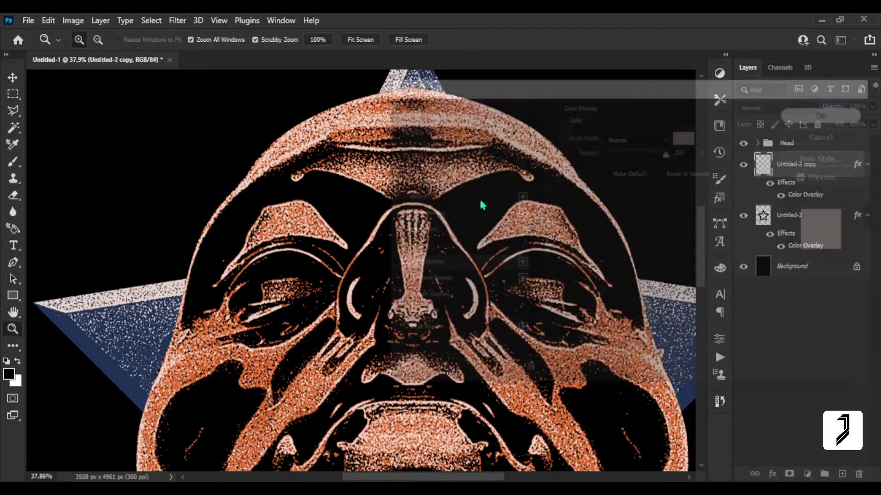
pyautogui.hotkey('ctrl', '0')
# Group the two star layers into a group named Star
pyautogui.moveTo(355, 234); pyautogui.dragTo(397, 310)
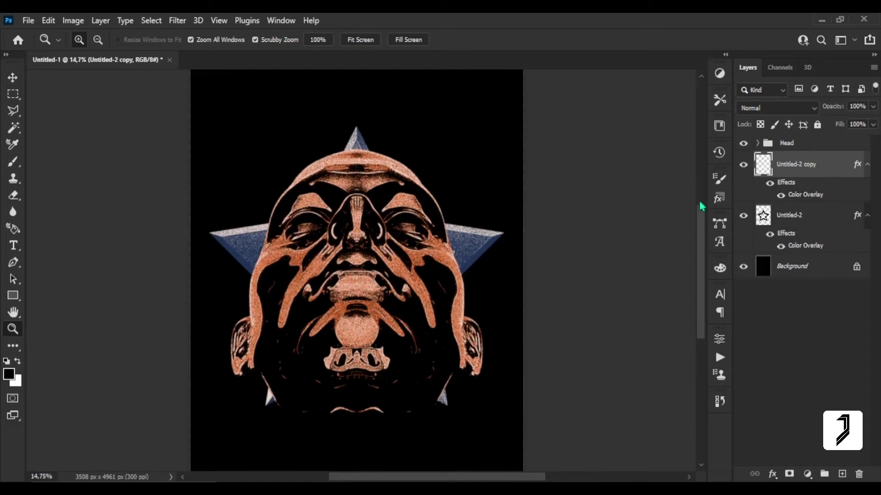
pyautogui.keyDown('shift'); pyautogui.click(792, 219); pyautogui.keyUp('shift')
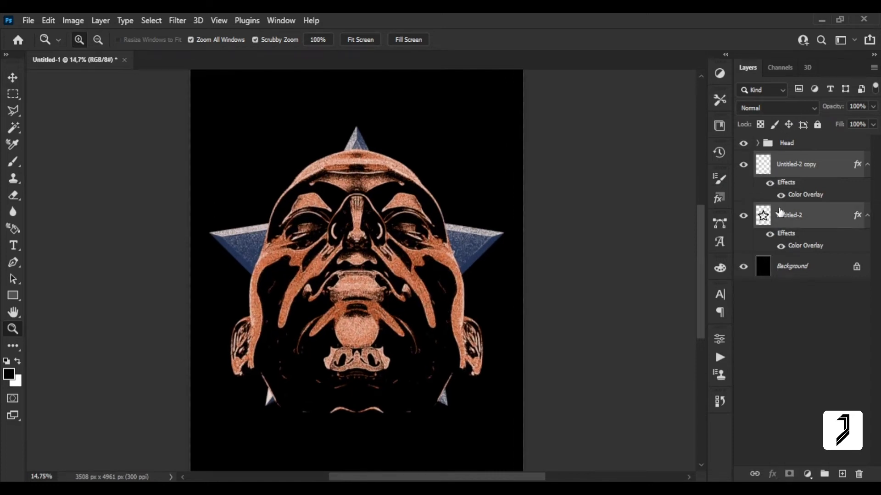
pyautogui.hotkey('ctrl', 'g')
pyautogui.doubleClick(789, 159)
pyautogui.write('r')
pyautogui.press('Return')
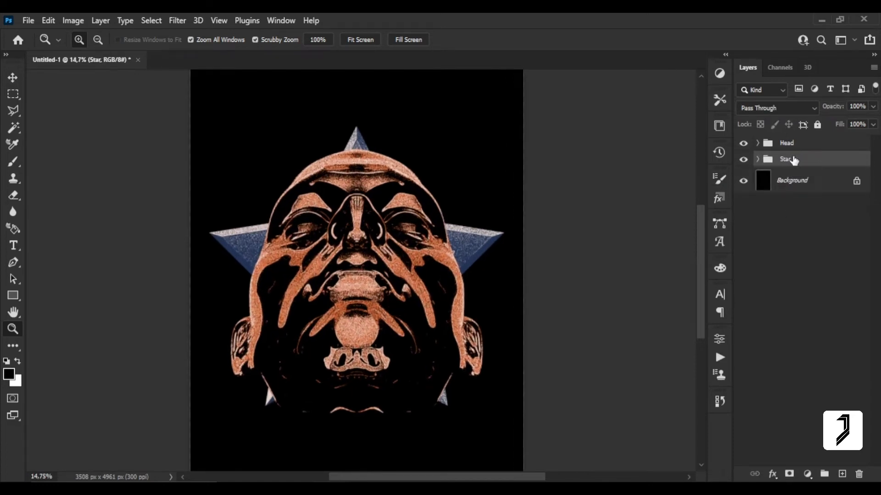
# Add a layer mask to the Head group
pyautogui.click(757, 143)
pyautogui.click(758, 288)
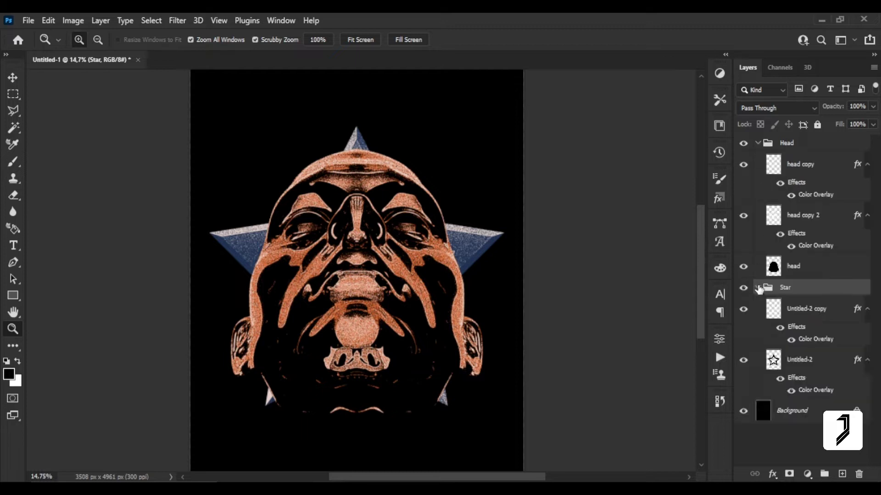
pyautogui.click(786, 144)
pyautogui.click(786, 475)
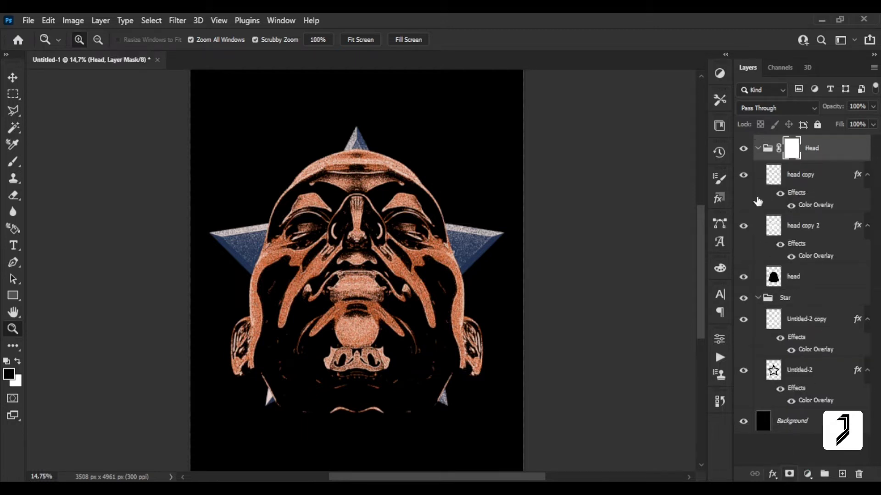
pyautogui.click(758, 149)
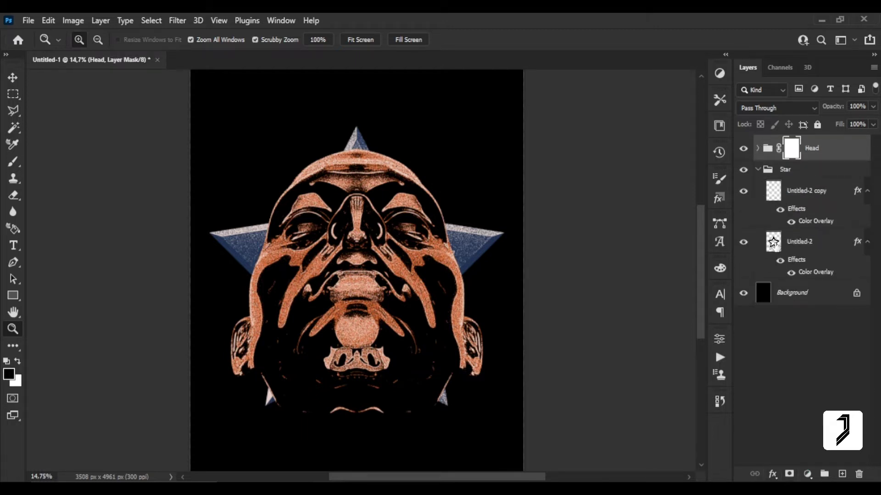
# Scale the Head group down to about 65% so it fits inside the star
pyautogui.click(14, 76)
pyautogui.moveTo(483, 147); pyautogui.dragTo(436, 197)
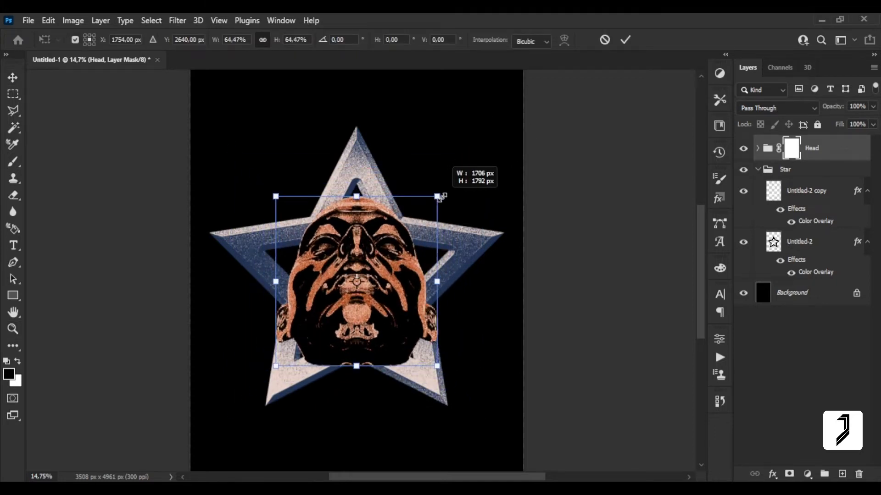
pyautogui.moveTo(436, 198); pyautogui.dragTo(441, 197)
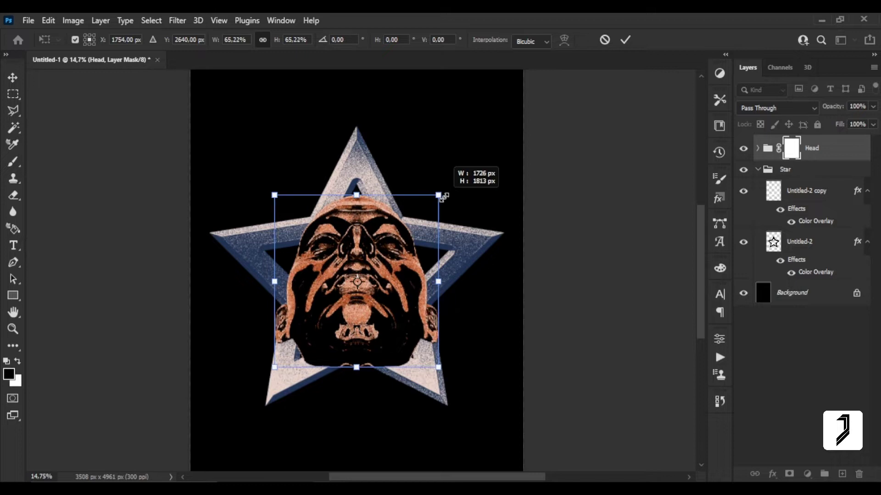
pyautogui.click(625, 40)
pyautogui.press('z')
pyautogui.scroll(2, 366, 358)
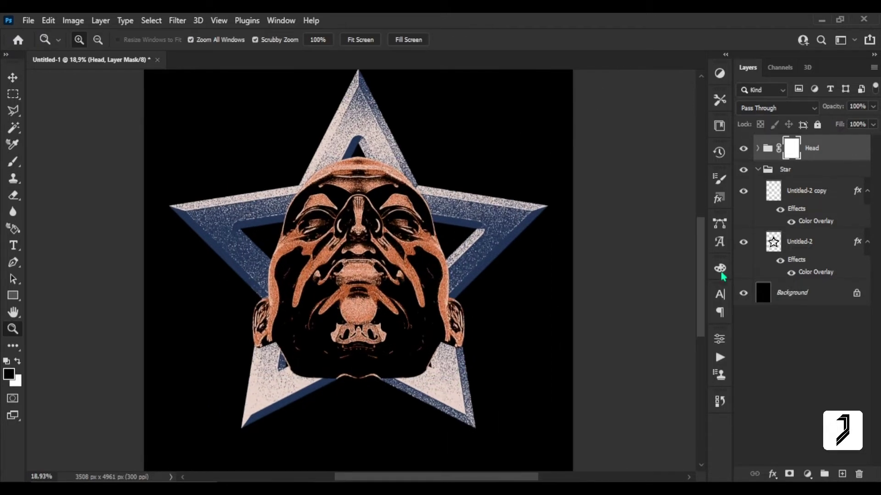
# Paint black on the Head mask within the star selection so the lower arms cross the chin
pyautogui.keyDown('ctrl'); pyautogui.click(774, 242); pyautogui.keyUp('ctrl')
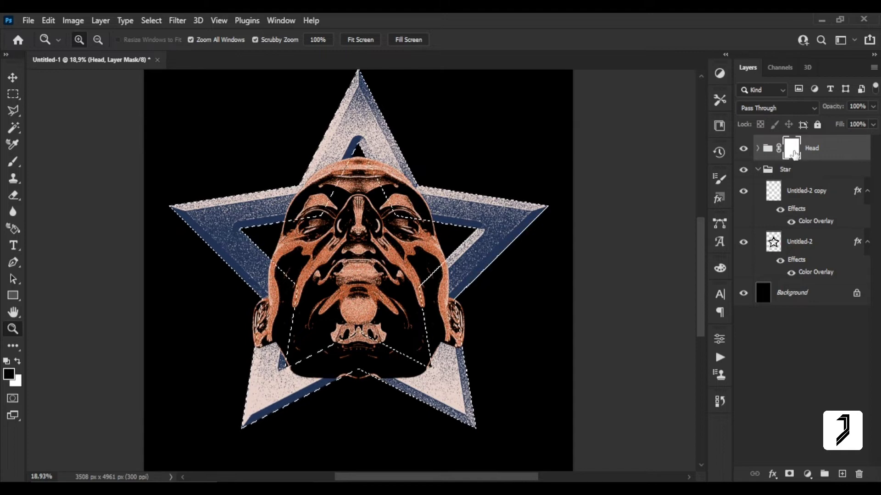
pyautogui.press('b')
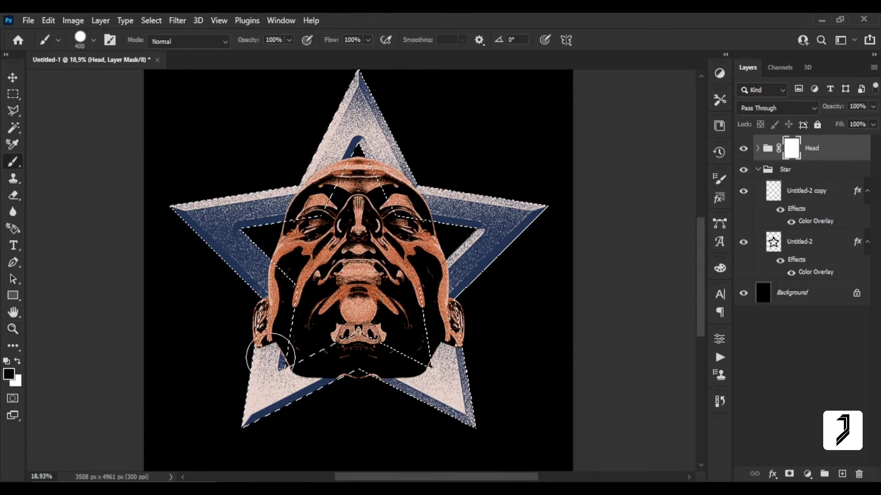
pyautogui.moveTo(280, 367); pyautogui.dragTo(370, 388)
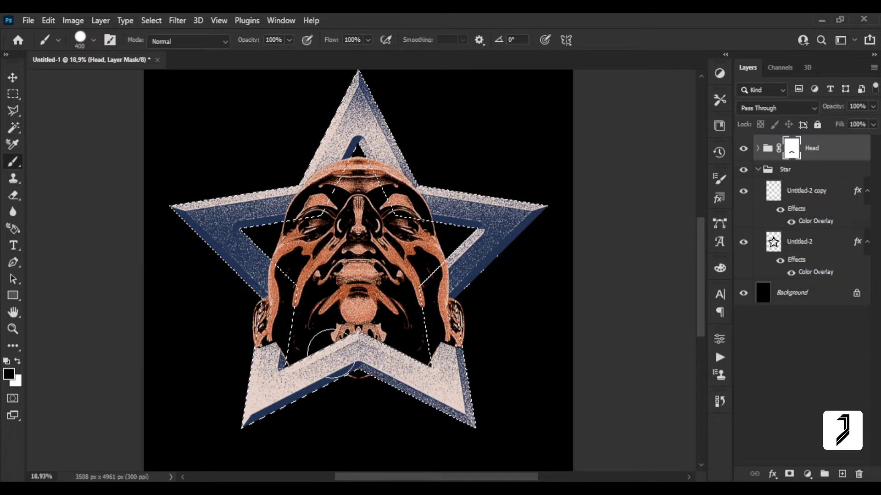
pyautogui.hotkey('ctrl', 'd')
pyautogui.press('z')
pyautogui.rightClick(367, 276)
pyautogui.click(394, 284)
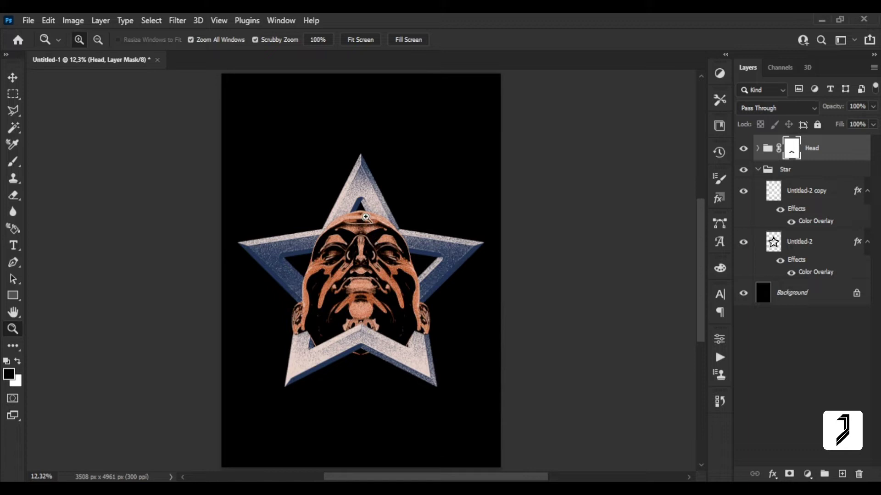
# Place the Untitled-1 splatter image above the Background, scaled down and slightly tilted
pyautogui.click(757, 170)
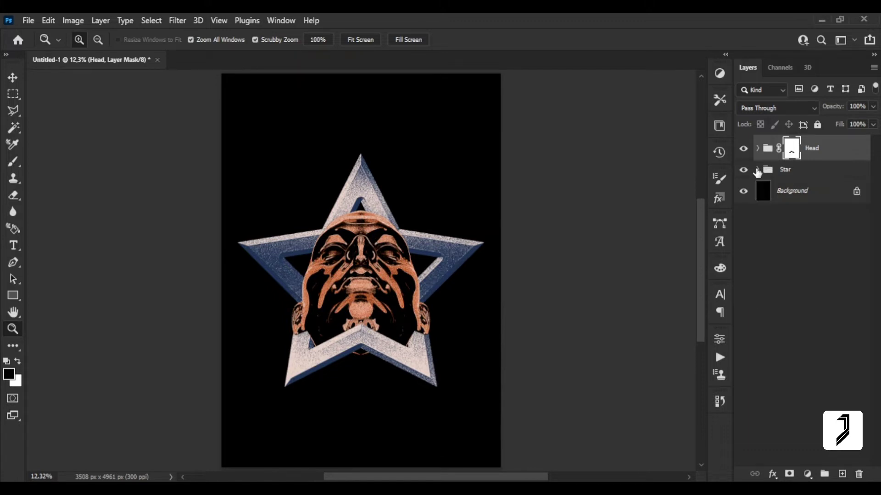
pyautogui.click(805, 197)
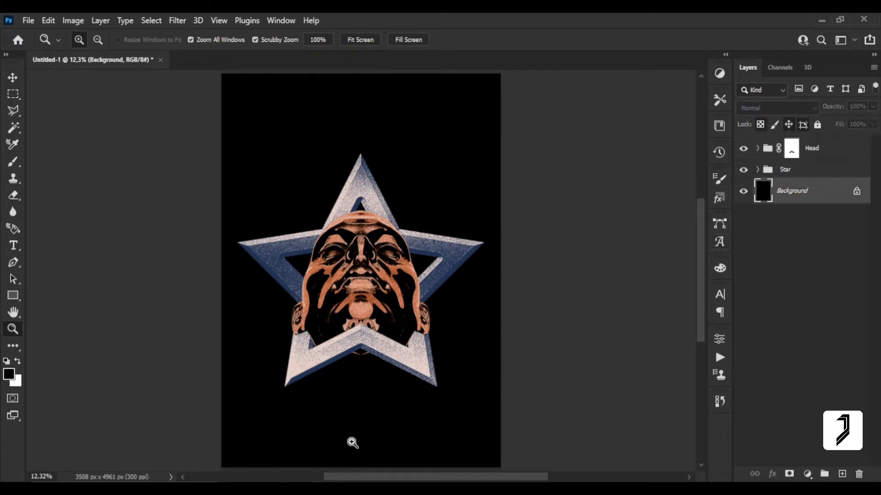
pyautogui.click(216, 452)
pyautogui.moveTo(215, 105)
pyautogui.mouseDown()
pyautogui.moveTo(326, 479)
pyautogui.moveTo(367, 317)
pyautogui.mouseUp()
pyautogui.moveTo(434, 258); pyautogui.dragTo(435, 272)
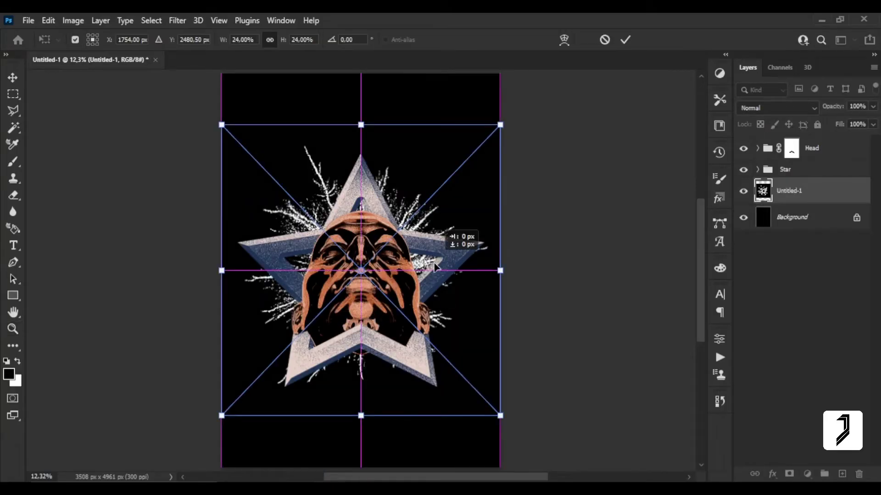
pyautogui.moveTo(500, 284)
pyautogui.mouseDown()
pyautogui.moveTo(513, 309)
pyautogui.moveTo(506, 320)
pyautogui.moveTo(475, 304)
pyautogui.moveTo(490, 302)
pyautogui.mouseUp()
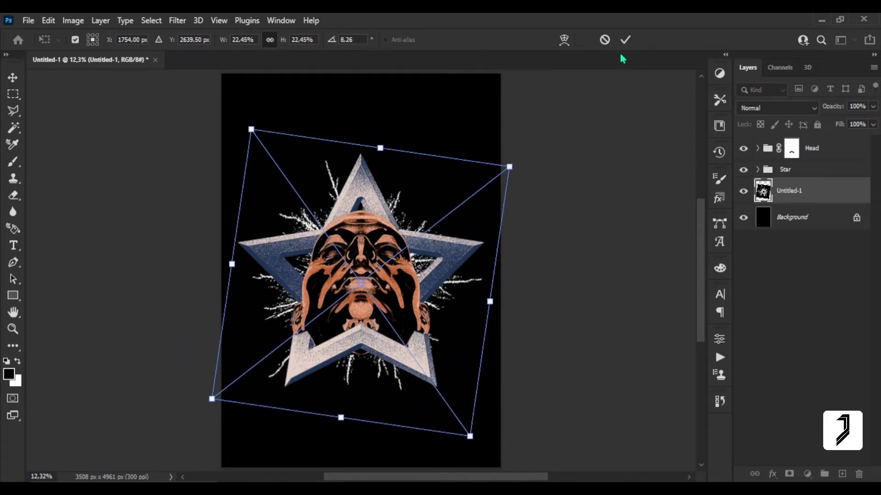
pyautogui.press('Return')
pyautogui.click(13, 77)
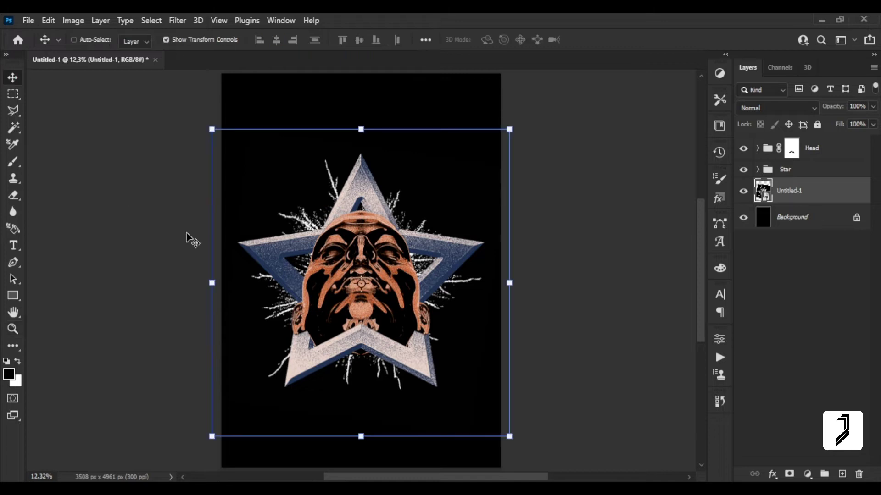
# Centre the splatter behind the star, rasterize it, and crop it to the canvas
pyautogui.moveTo(372, 264)
pyautogui.mouseDown()
pyautogui.moveTo(372, 255)
pyautogui.moveTo(406, 266)
pyautogui.mouseUp()
pyautogui.press('z')
pyautogui.rightClick(787, 194)
pyautogui.click(638, 262)
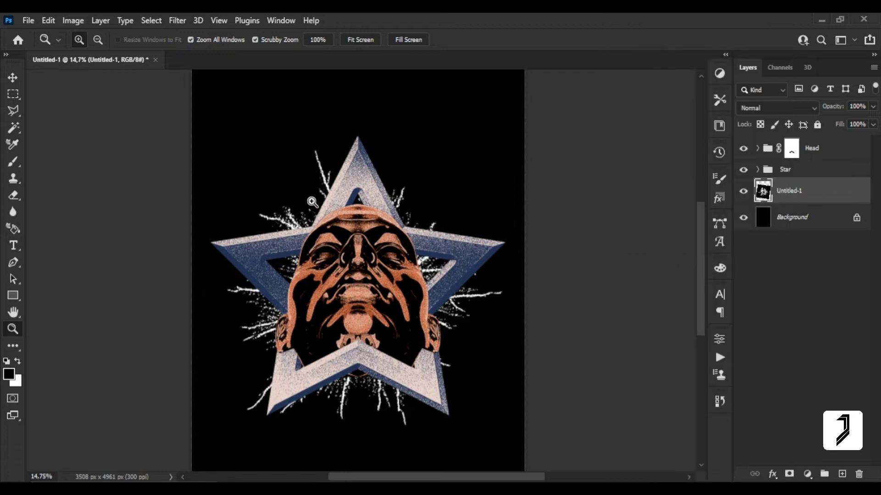
pyautogui.press('v')
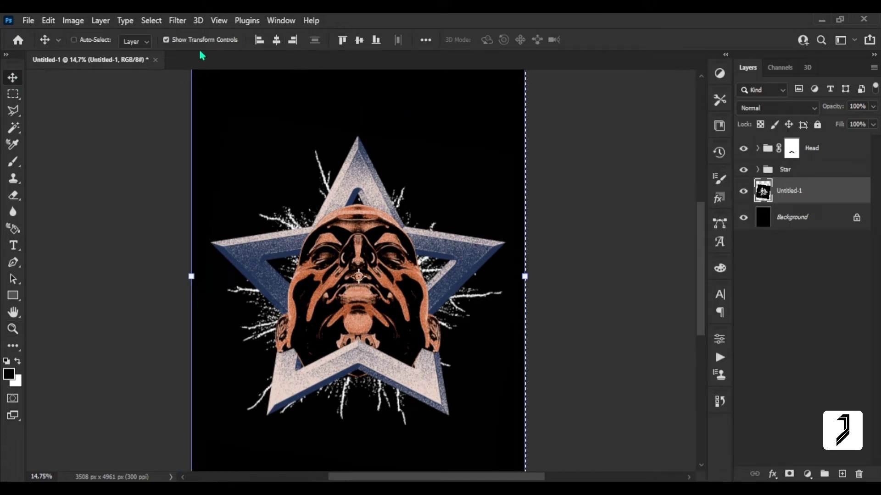
pyautogui.click(73, 21)
pyautogui.click(82, 153)
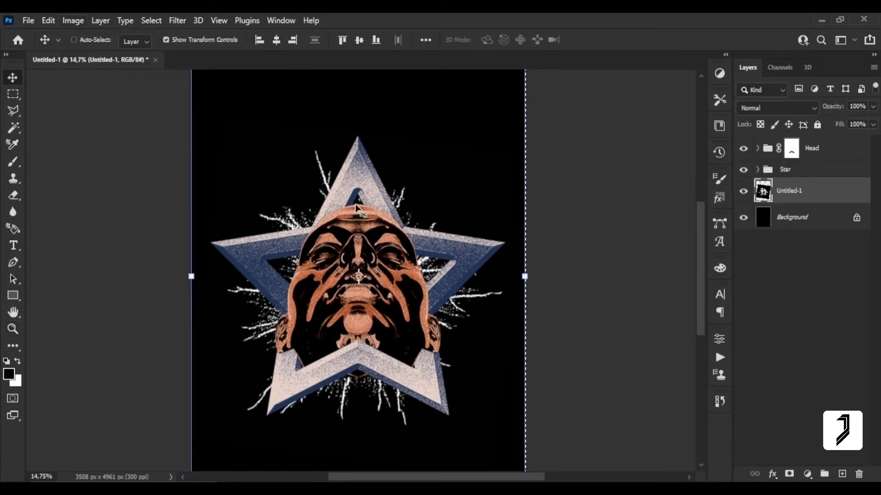
# Delete the black areas from the splatter layer, leaving only the white strokes
pyautogui.press('w')
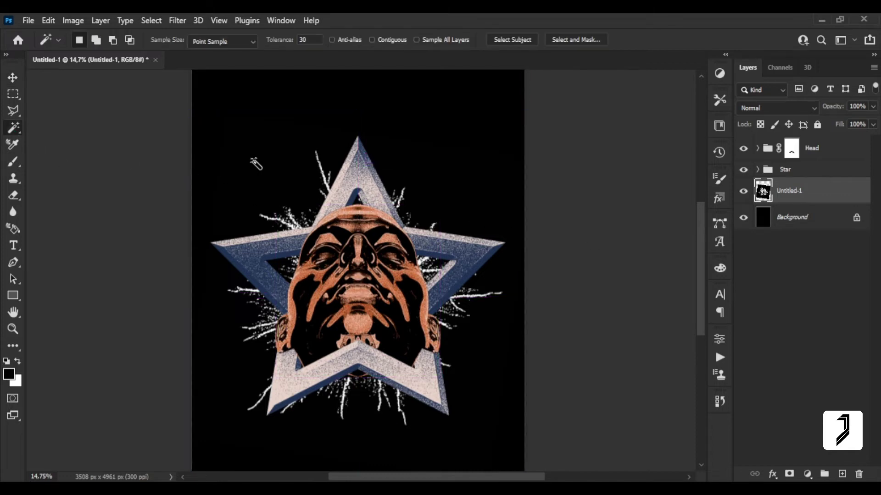
pyautogui.click(250, 158)
pyautogui.press('Delete')
pyautogui.hotkey('ctrl', 'd')
pyautogui.press('z')
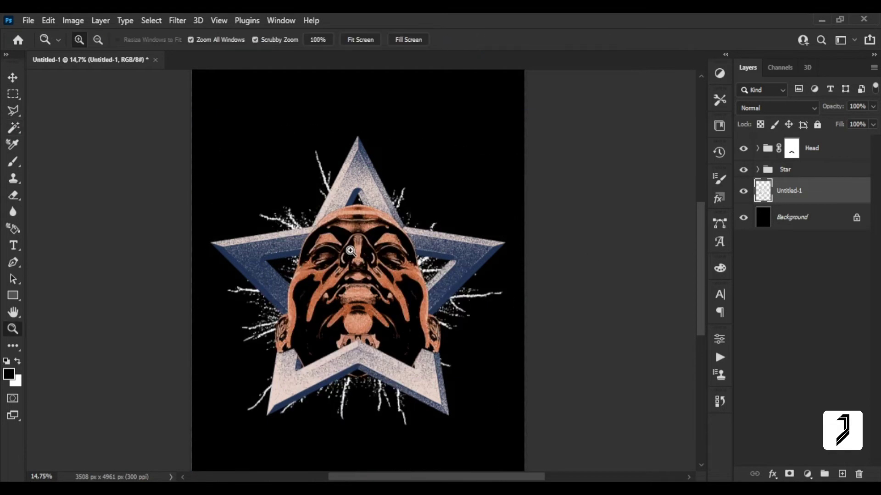
pyautogui.moveTo(362, 255); pyautogui.dragTo(371, 244)
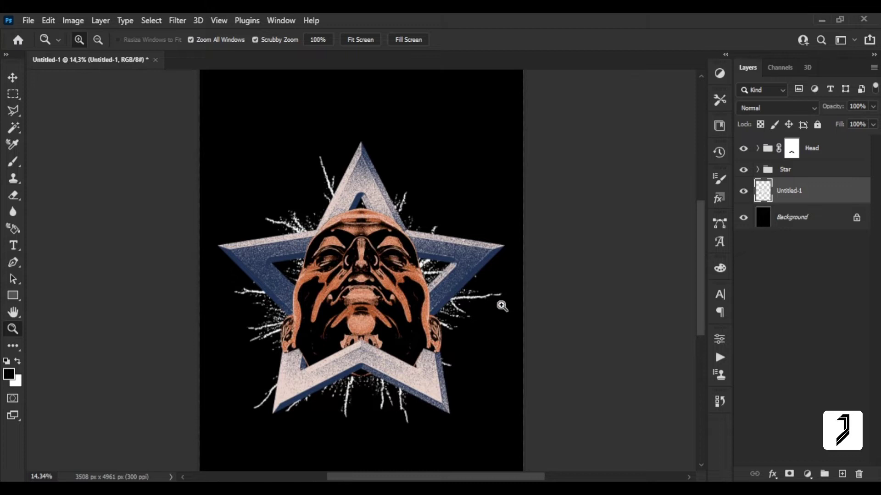
# Erase stray flecks at the splatter's edges and fit the canvas on screen
pyautogui.press('e')
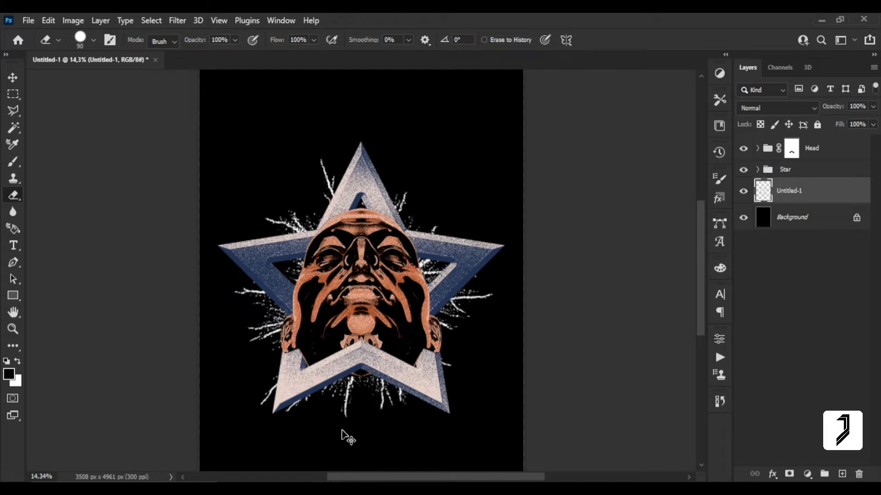
pyautogui.press('z')
pyautogui.rightClick(343, 304)
pyautogui.click(363, 311)
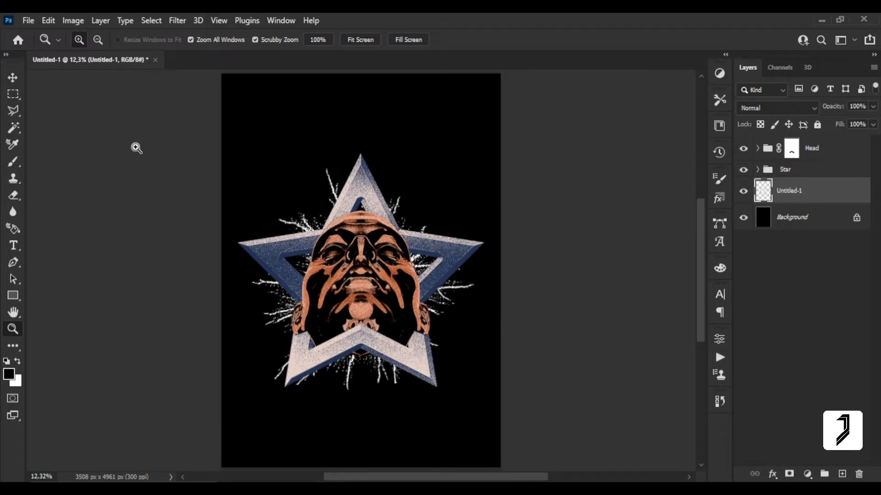
# Set the Type tool to white (#ffffff) and the Edition Regular typeface
pyautogui.click(15, 247)
pyautogui.click(484, 40)
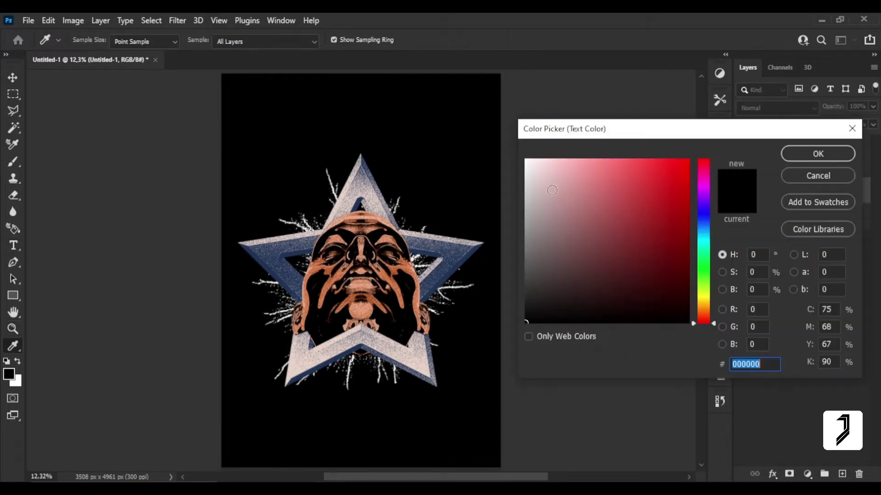
pyautogui.write('ffffff')
pyautogui.click(826, 155)
pyautogui.click(146, 40)
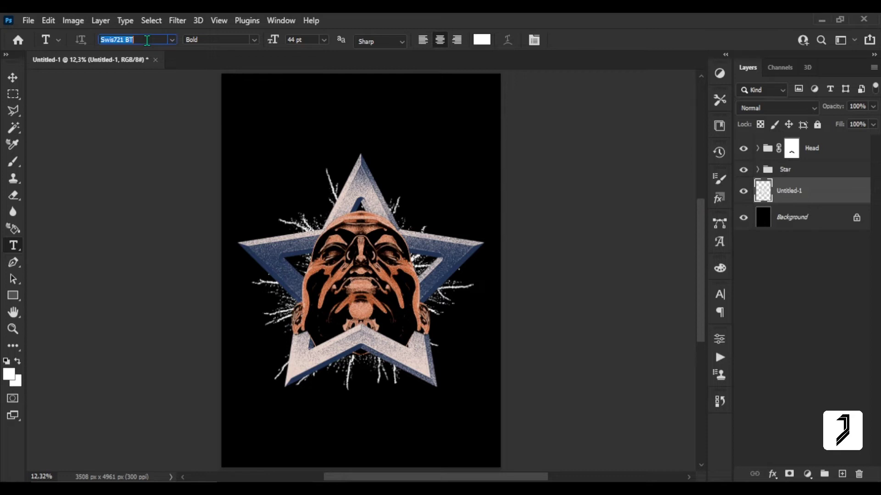
pyautogui.write('edit')
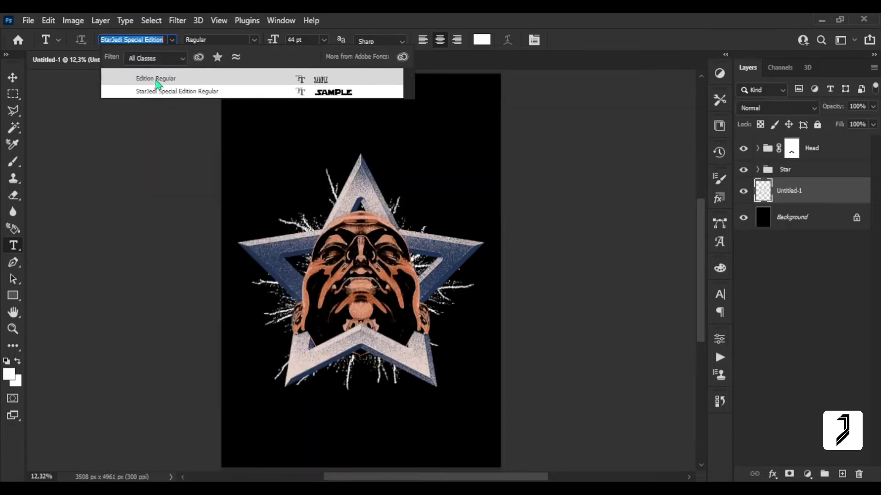
pyautogui.click(158, 80)
# Type VARST at the poster top at 223 pt, tightening the letter spacing
pyautogui.click(354, 139)
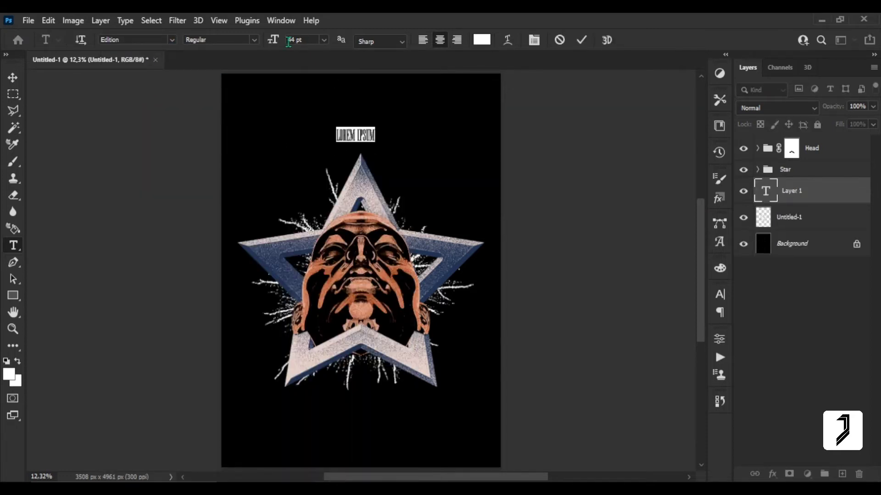
pyautogui.moveTo(288, 42); pyautogui.dragTo(389, 53)
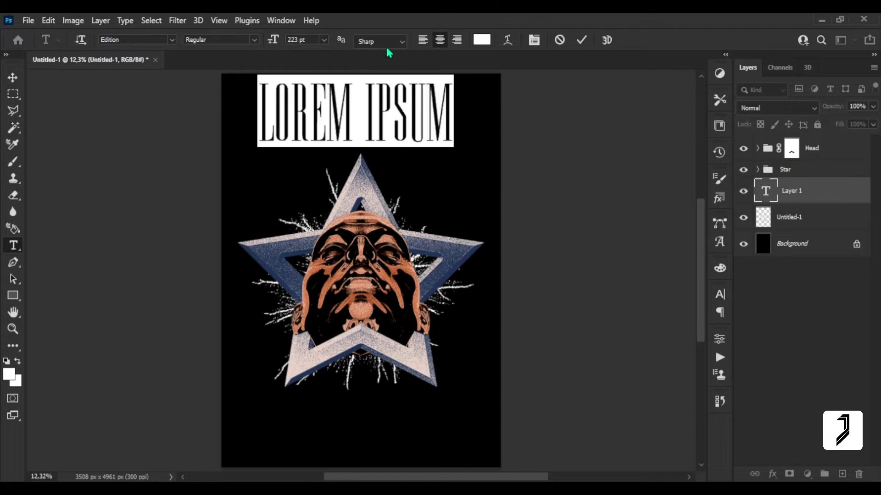
pyautogui.write('VAR')
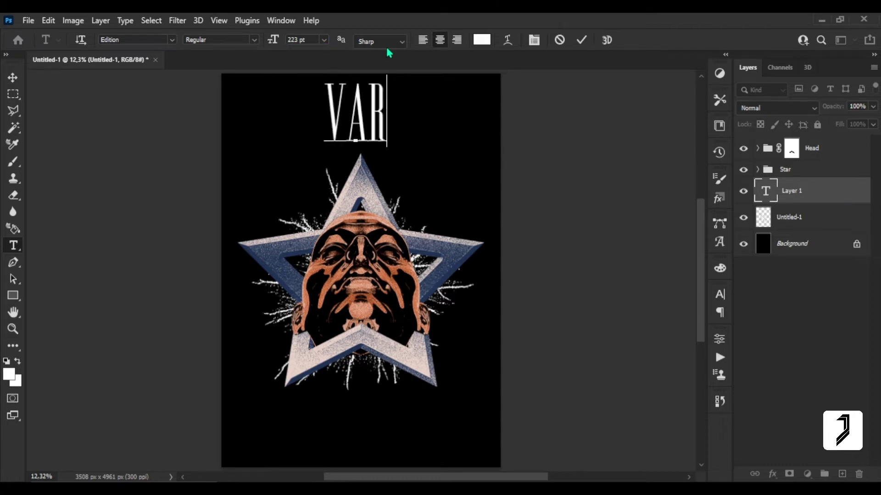
pyautogui.write('ST')
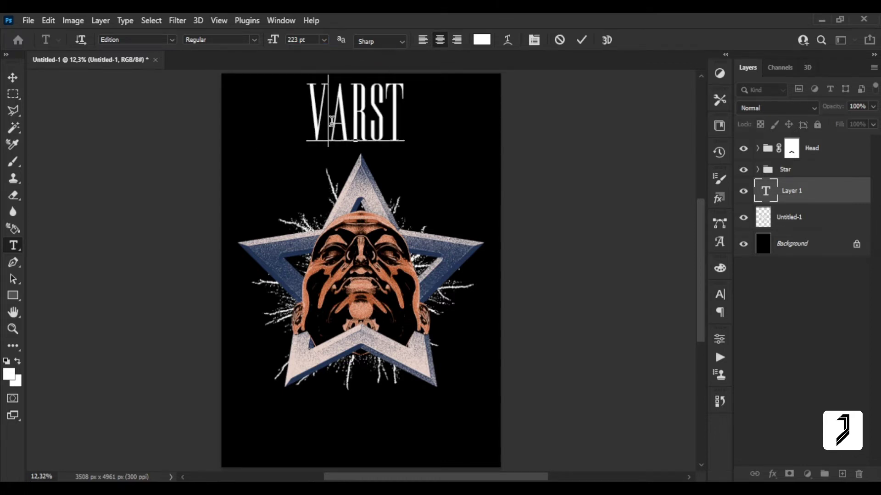
pyautogui.hotkey('alt', 'Left')
pyautogui.hotkey('alt', 'Left')
pyautogui.hotkey('alt', 'Left')
pyautogui.hotkey('alt', 'Left')
pyautogui.hotkey('alt', 'Left')
pyautogui.hotkey('alt', 'Left')
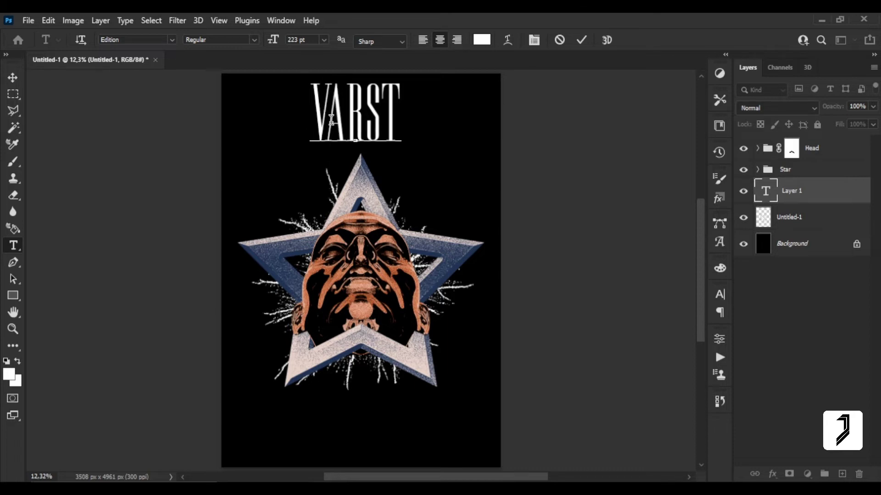
pyautogui.hotkey('alt', 'Right')
pyautogui.hotkey('alt', 'Right')
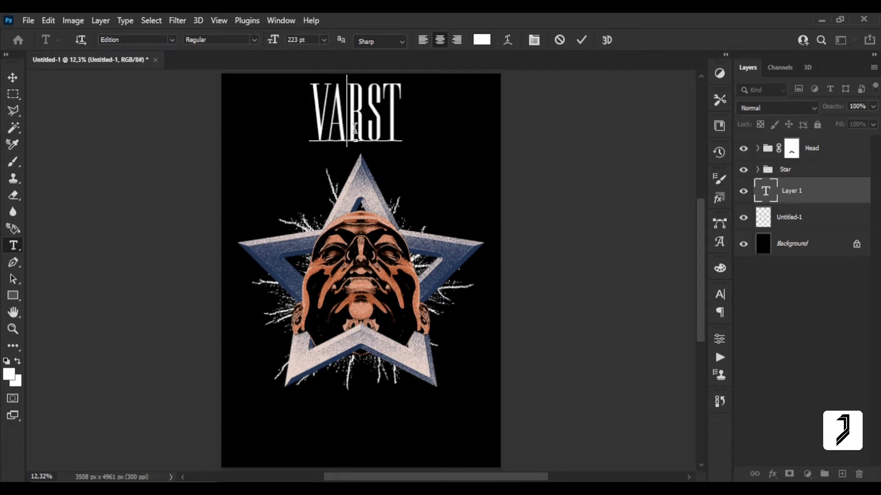
pyautogui.hotkey('alt', 'Left')
pyautogui.hotkey('alt', 'Left')
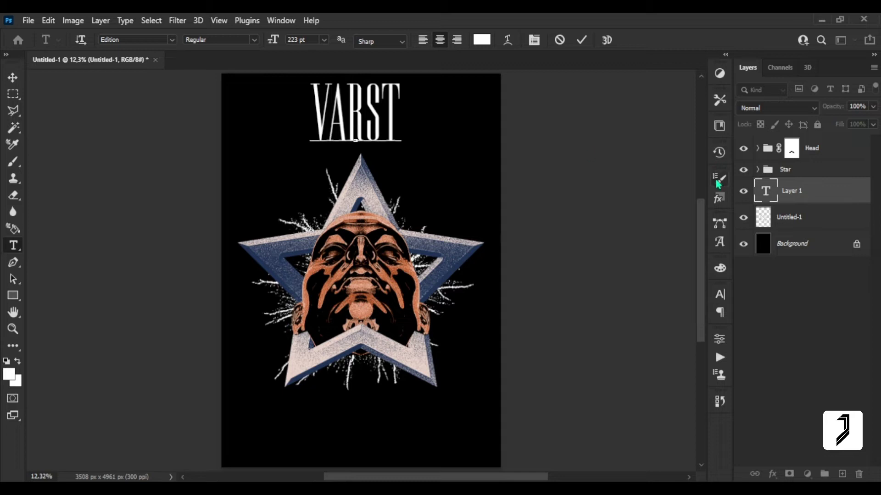
# Enlarge the VARST title further and move it down to overlap the star's upper point
pyautogui.doubleClick(765, 190)
pyautogui.click(304, 41)
pyautogui.moveTo(307, 51); pyautogui.dragTo(448, 51)
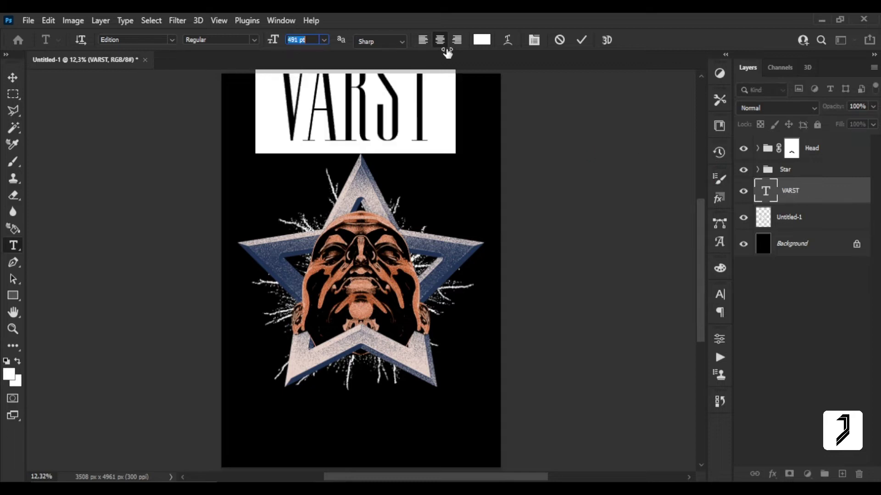
pyautogui.hotkey('ctrl', 'Return')
pyautogui.press('v')
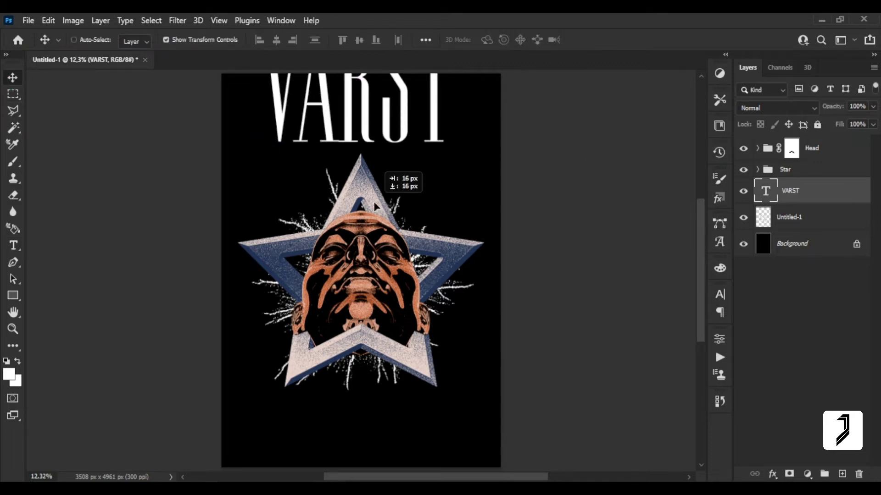
pyautogui.moveTo(372, 101); pyautogui.dragTo(368, 198)
pyautogui.hotkey('ctrl', 'z')
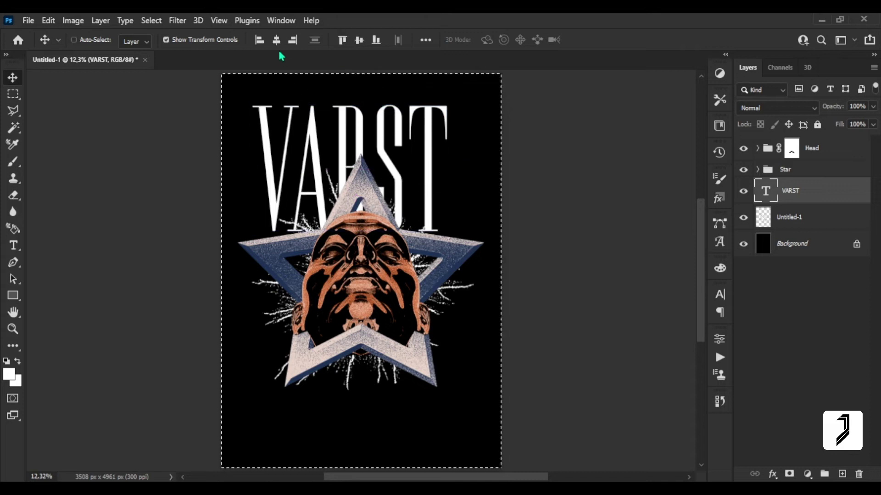
pyautogui.moveTo(428, 173)
pyautogui.mouseDown()
pyautogui.moveTo(429, 205)
pyautogui.moveTo(485, 189)
pyautogui.mouseUp()
# Rasterize the VARST title, warp it into an Arch with bend 37.9, then raise and shorten it slightly
pyautogui.rightClick(802, 196)
pyautogui.click(669, 222)
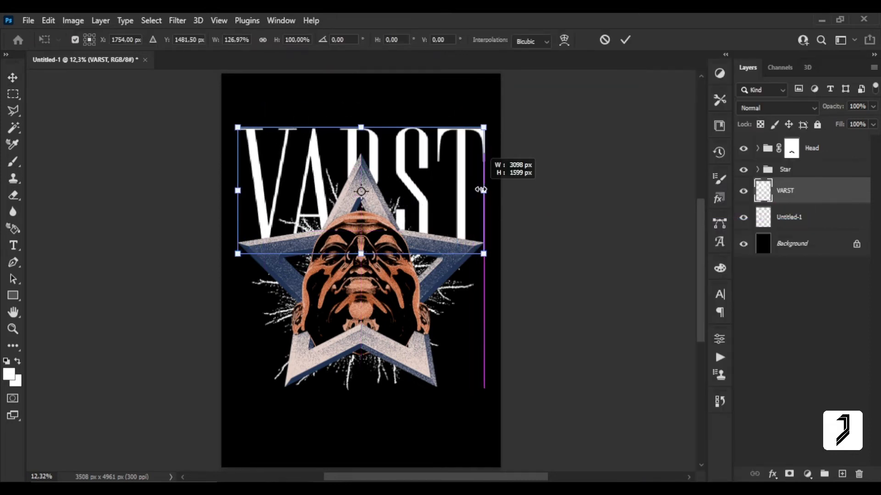
pyautogui.click(565, 40)
pyautogui.click(317, 40)
pyautogui.click(302, 103)
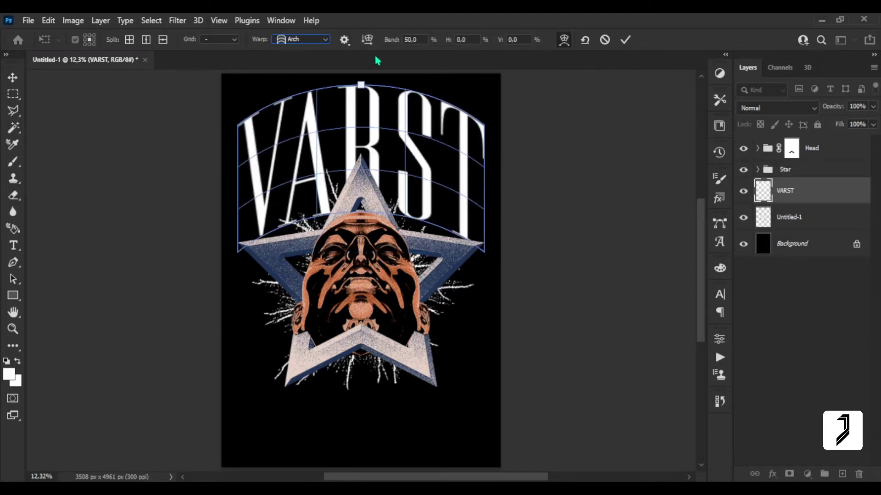
pyautogui.moveTo(395, 42); pyautogui.dragTo(317, 48)
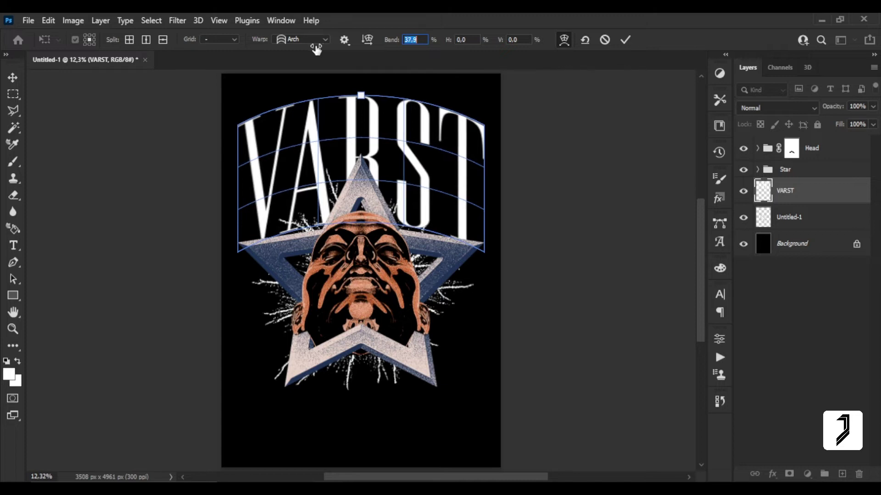
pyautogui.press('Return')
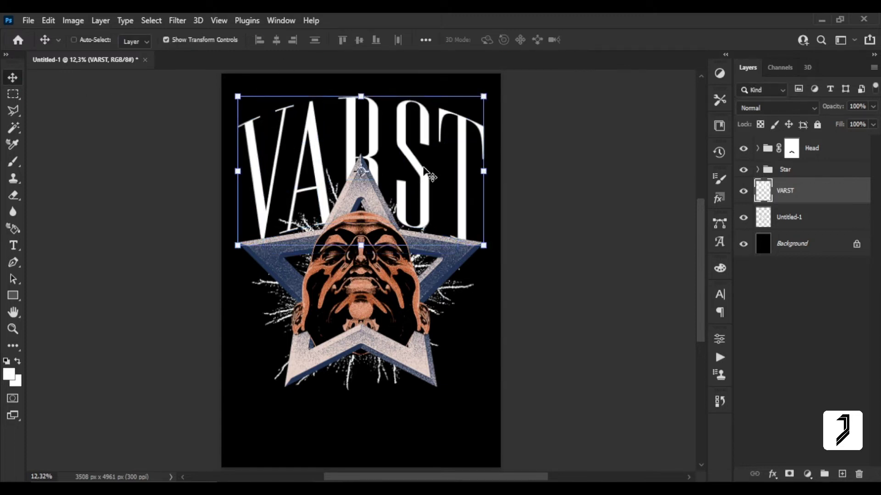
pyautogui.moveTo(424, 171); pyautogui.dragTo(420, 157)
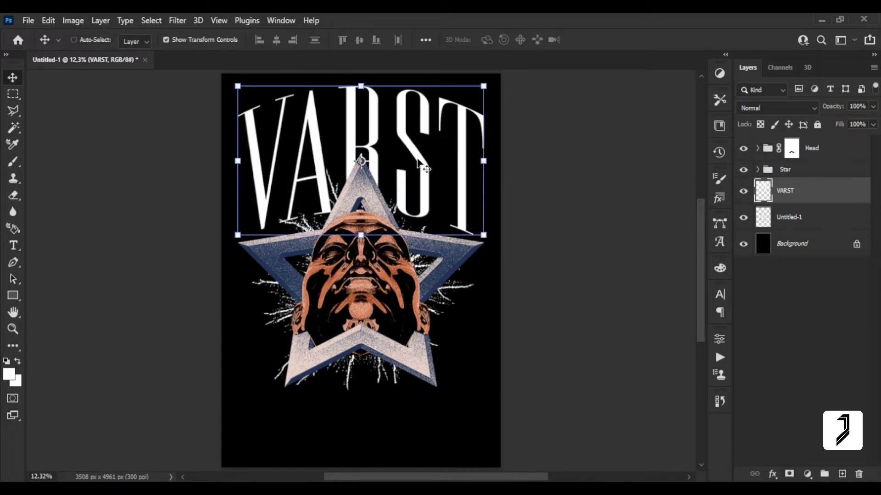
pyautogui.moveTo(351, 80); pyautogui.dragTo(363, 101)
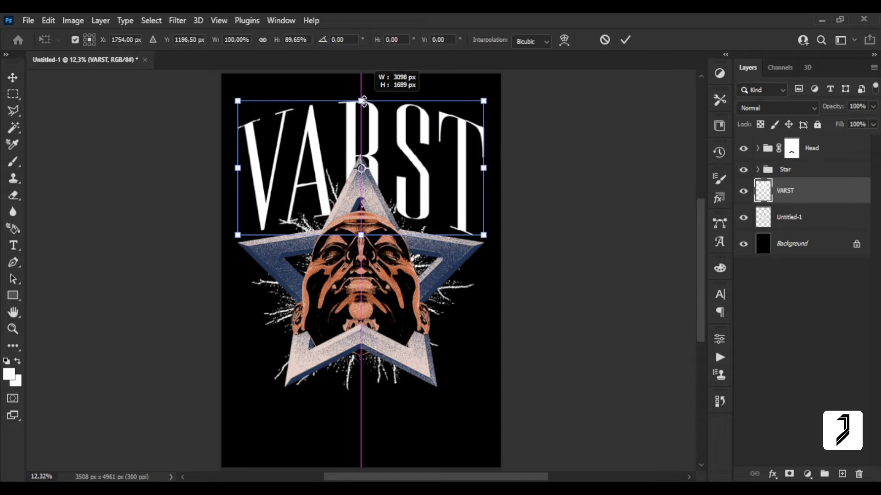
# Apply the height change and add a © symbol from the Glyphs panel at 61 pt
pyautogui.click(625, 40)
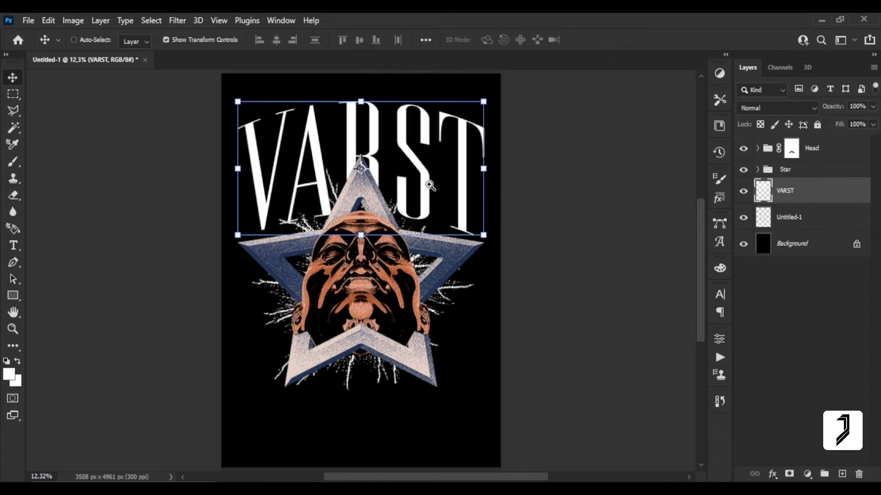
pyautogui.press('z')
pyautogui.click(345, 198)
pyautogui.press('t')
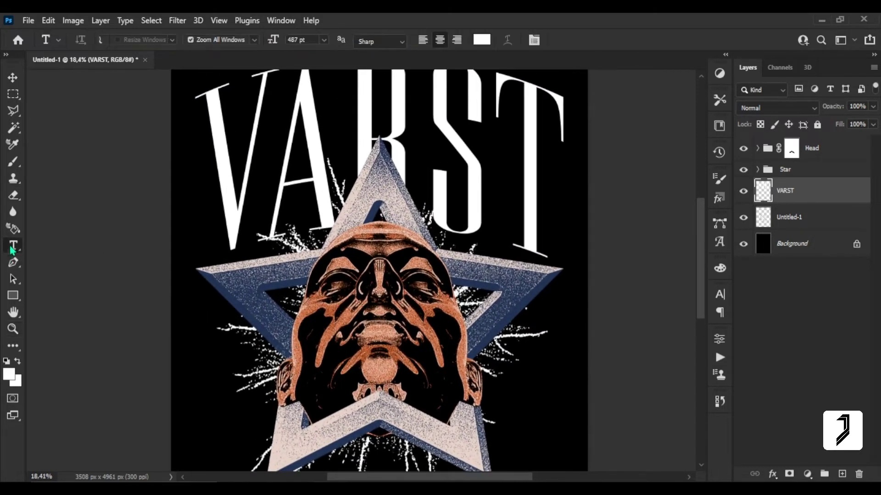
pyautogui.click(264, 250)
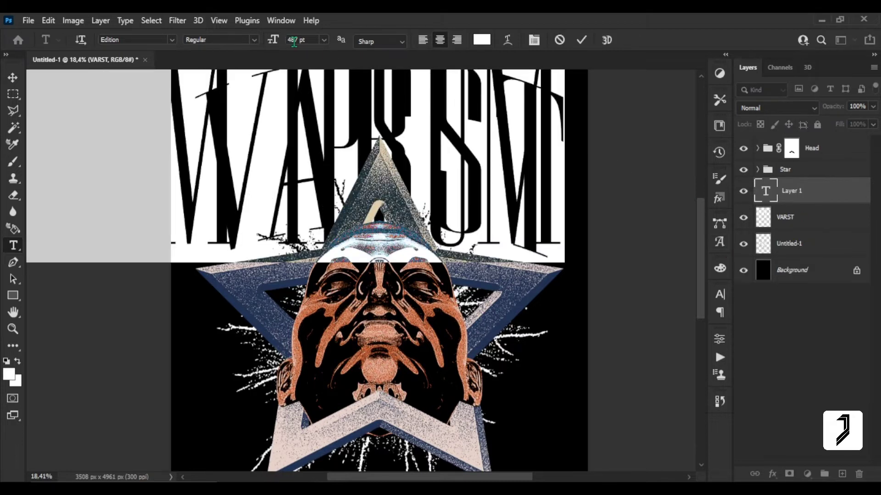
pyautogui.moveTo(273, 39); pyautogui.dragTo(82, 39)
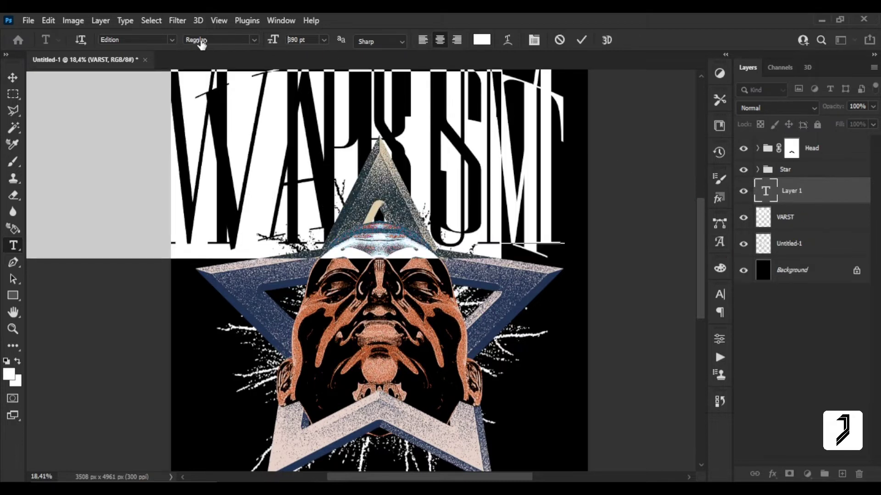
pyautogui.click(719, 240)
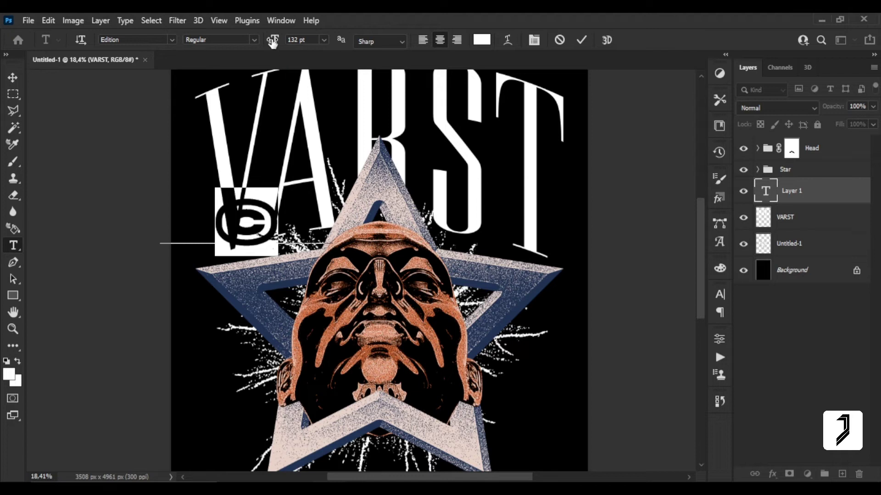
pyautogui.moveTo(272, 42); pyautogui.dragTo(226, 48)
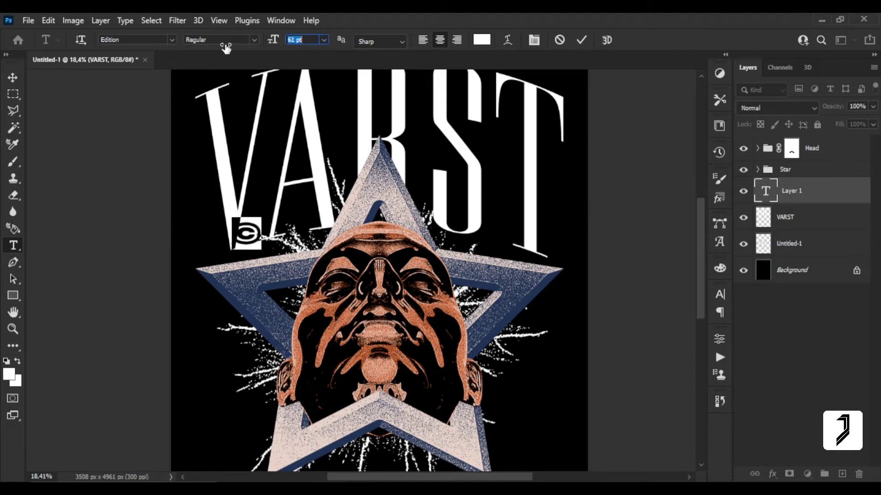
pyautogui.hotkey('ctrl', 'Return')
# Move the © under the left of the V, scale it down slightly and nudge it lower
pyautogui.press('v')
pyautogui.moveTo(202, 145); pyautogui.dragTo(165, 146)
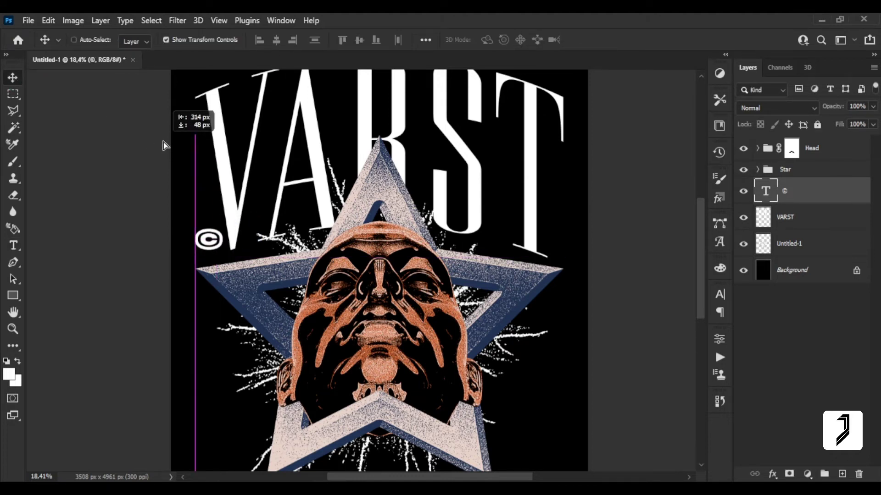
pyautogui.hotkey('ctrl', 't')
pyautogui.moveTo(193, 255); pyautogui.dragTo(204, 250)
pyautogui.click(626, 41)
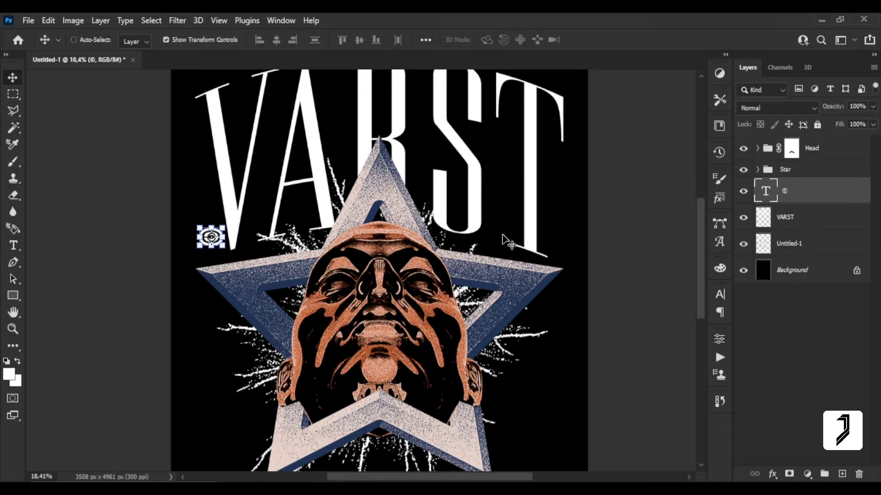
pyautogui.hotkey('shift', 'Down')
pyautogui.hotkey('shift', 'Down')
pyautogui.hotkey('shift', 'Down')
pyautogui.hotkey('shift', 'Down')
pyautogui.hotkey('shift', 'Down')
pyautogui.hotkey('shift', 'Down')
pyautogui.hotkey('shift', 'Down')
pyautogui.hotkey('shift', 'Down')
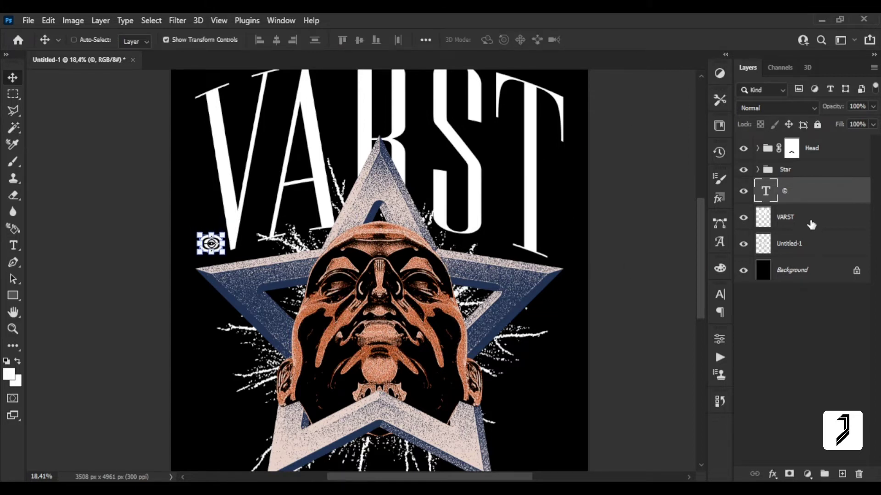
# Merge the © and VARST layers into one and fit the poster on screen
pyautogui.keyDown('ctrl'); pyautogui.click(804, 216); pyautogui.keyUp('ctrl')
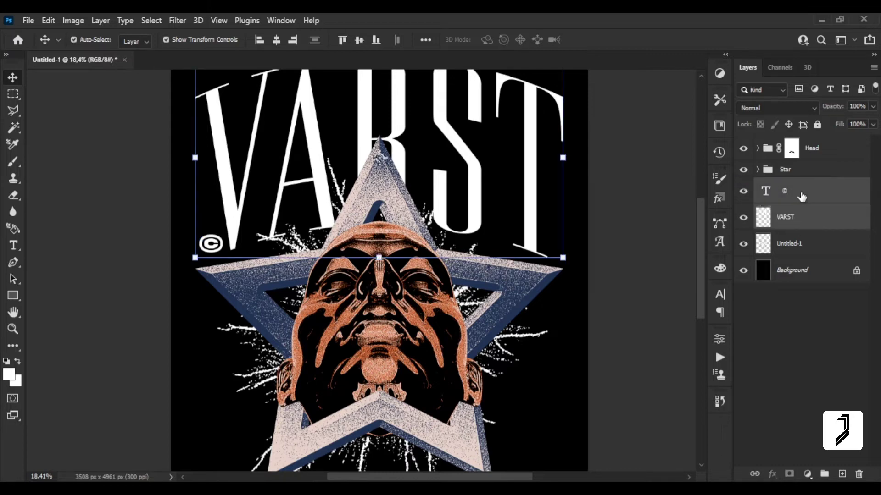
pyautogui.hotkey('ctrl', 'e')
pyautogui.press('z')
pyautogui.rightClick(328, 202)
pyautogui.click(349, 208)
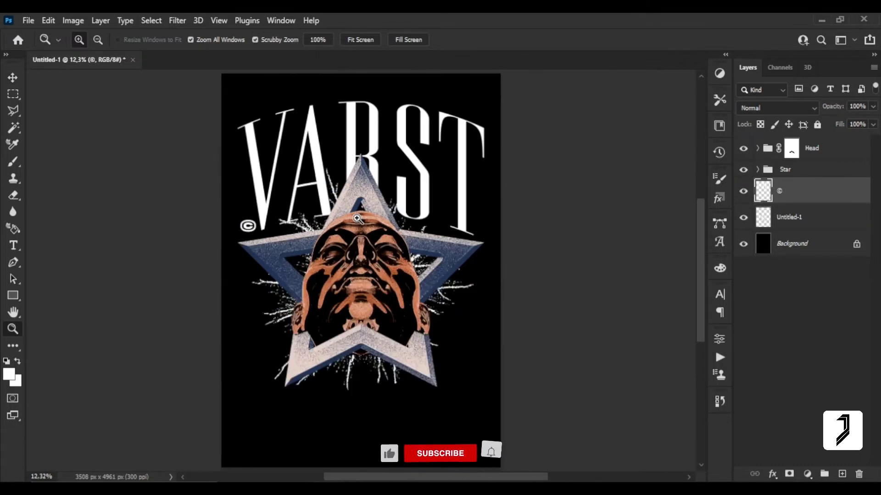
# Rename the merged title layer to 'varst'
pyautogui.doubleClick(779, 191)
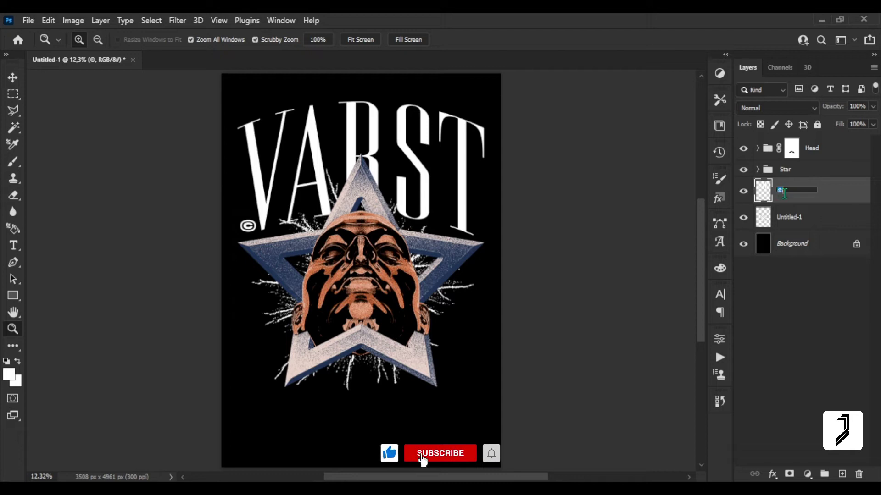
pyautogui.write('varst')
pyautogui.press('Return')
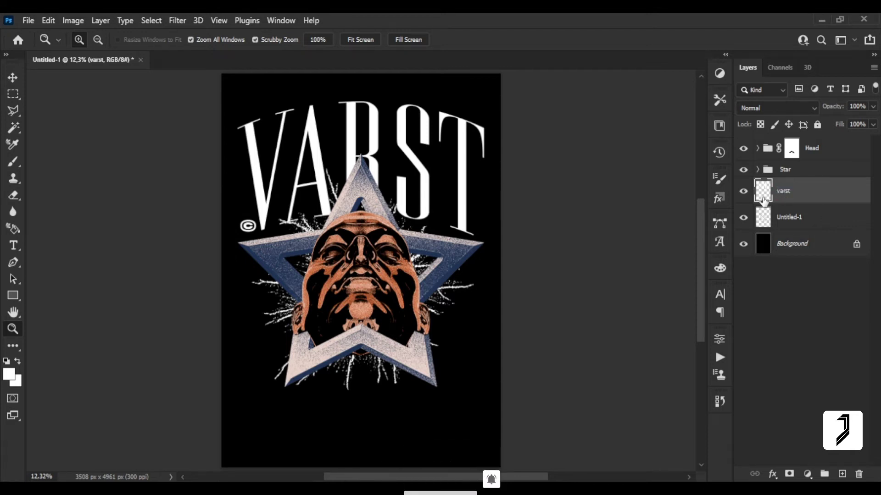
# Give the varst layer Bevel & Emboss with Contour and a metallic Gradient Overlay
pyautogui.doubleClick(764, 202)
pyautogui.click(442, 147)
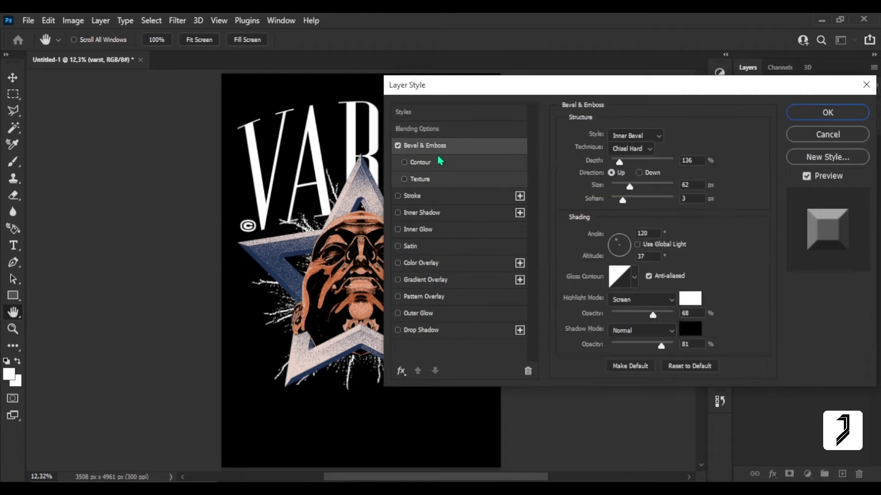
pyautogui.click(439, 164)
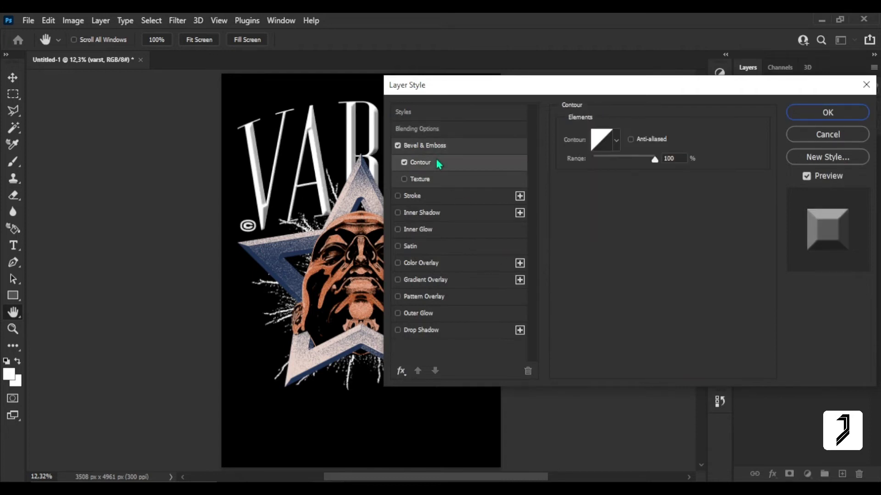
pyautogui.click(424, 282)
pyautogui.click(629, 163)
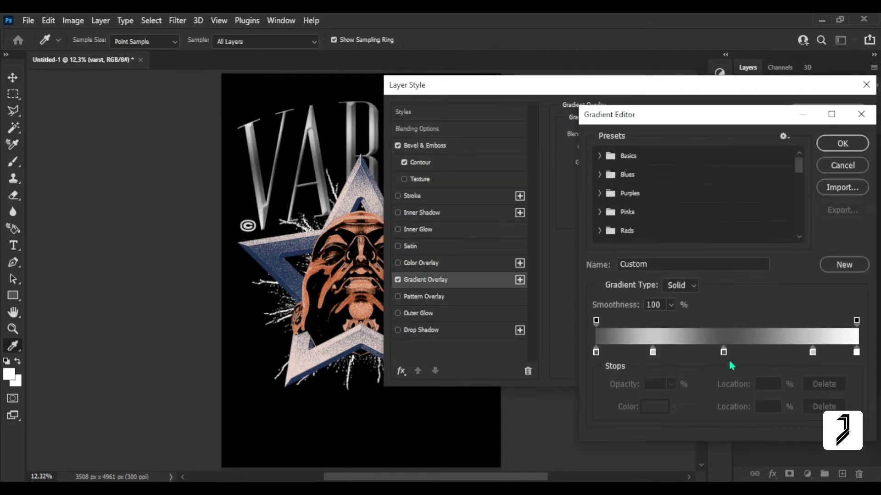
pyautogui.click(843, 145)
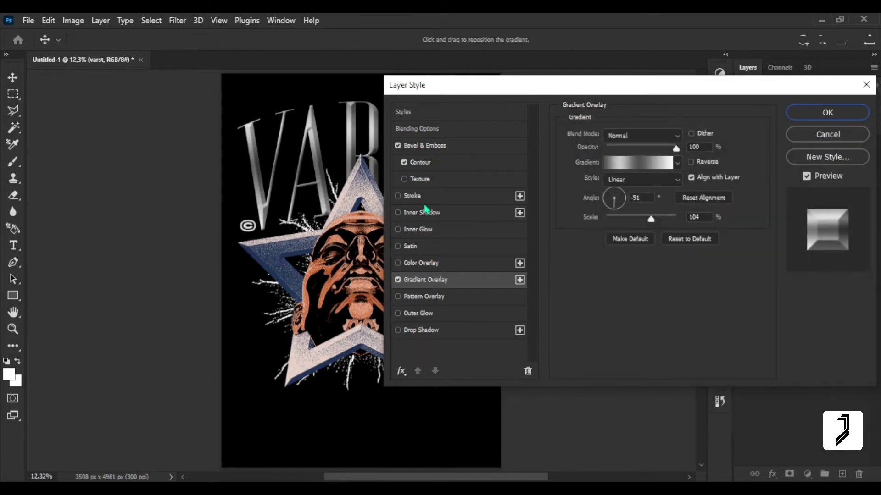
# Add an 8 px gradient Stroke outline and apply the layer effects
pyautogui.click(420, 196)
pyautogui.click(681, 135)
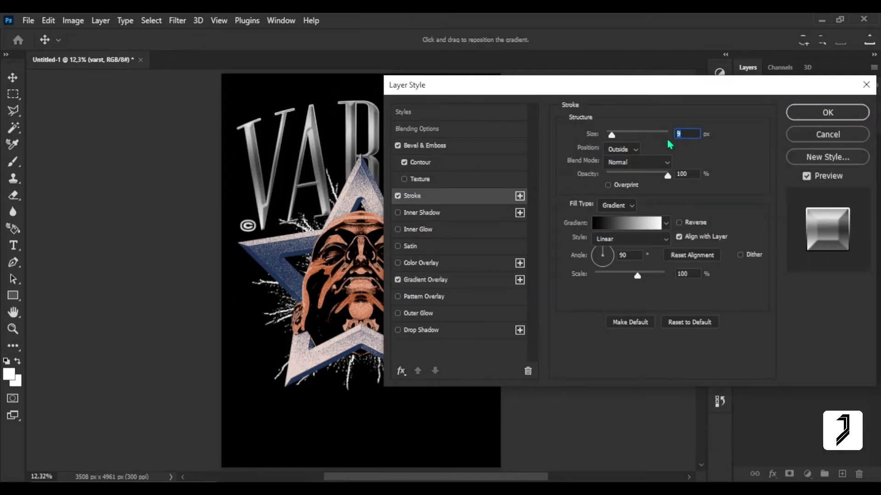
pyautogui.write('8')
pyautogui.click(828, 113)
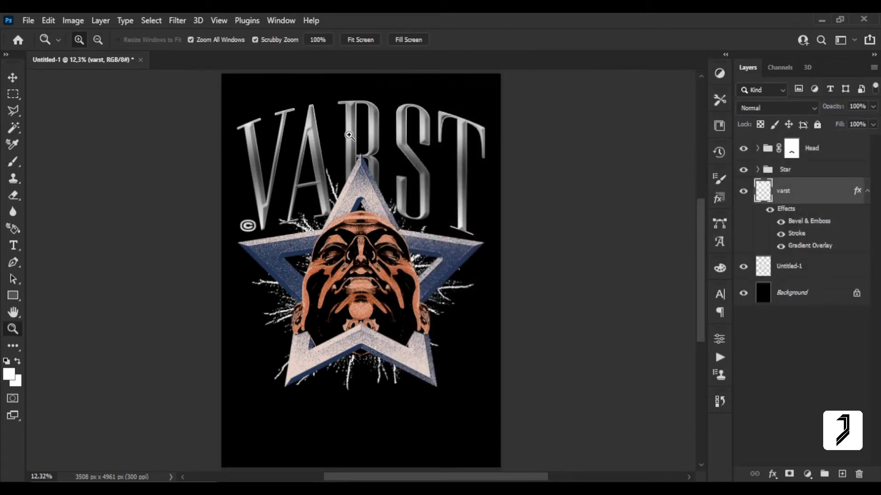
pyautogui.moveTo(349, 135); pyautogui.dragTo(373, 189)
# Convert the varst layer to a smart object and apply the Filter Gallery Sketch > Stamp texture
pyautogui.rightClick(807, 196)
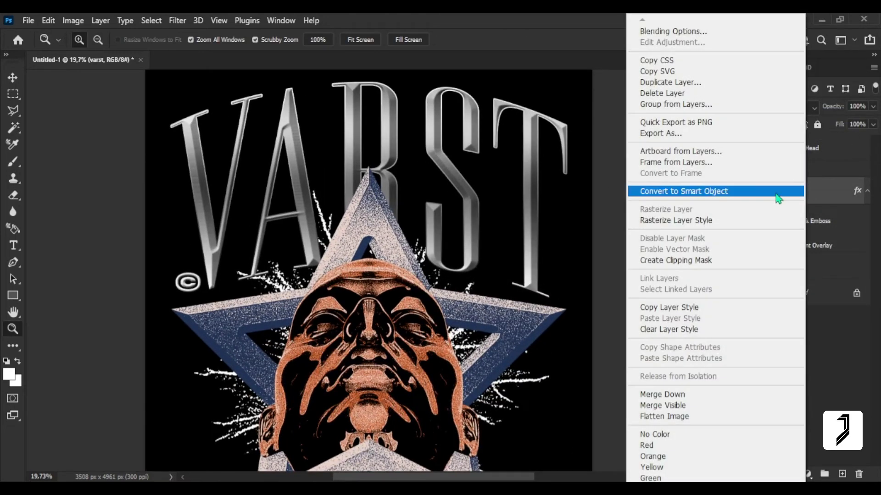
pyautogui.click(776, 191)
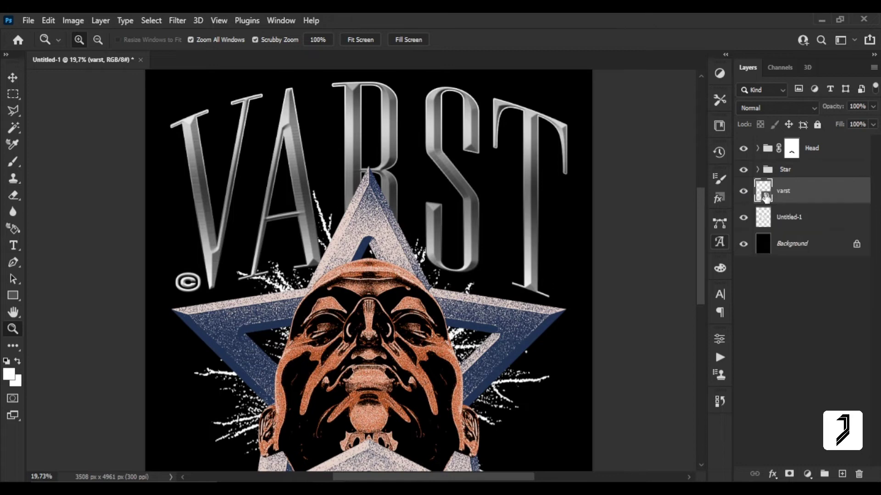
pyautogui.click(177, 21)
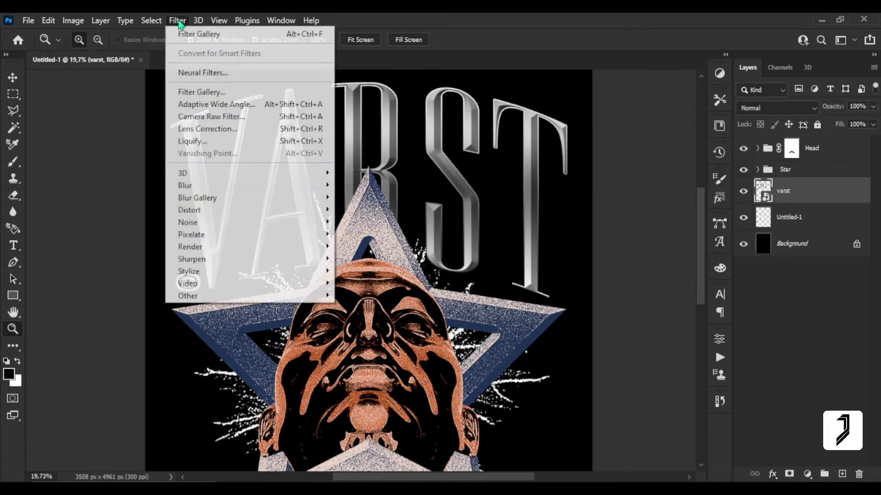
pyautogui.click(193, 90)
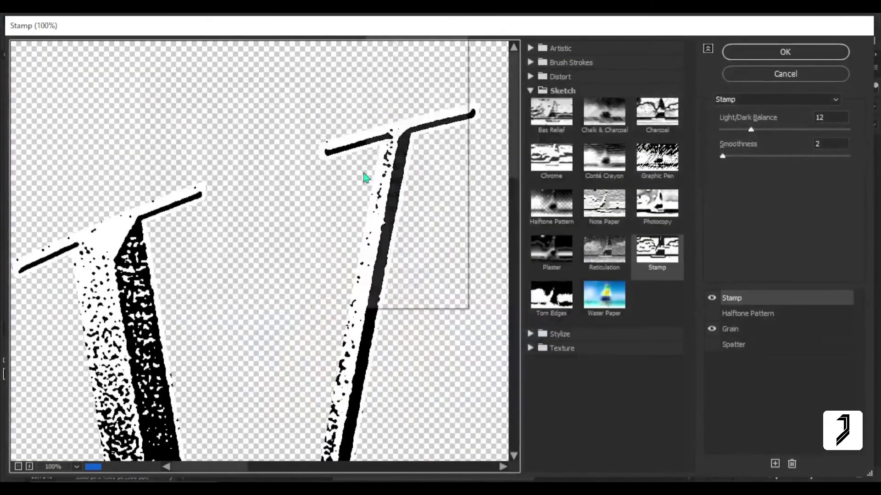
pyautogui.rightClick(365, 177)
pyautogui.click(380, 72)
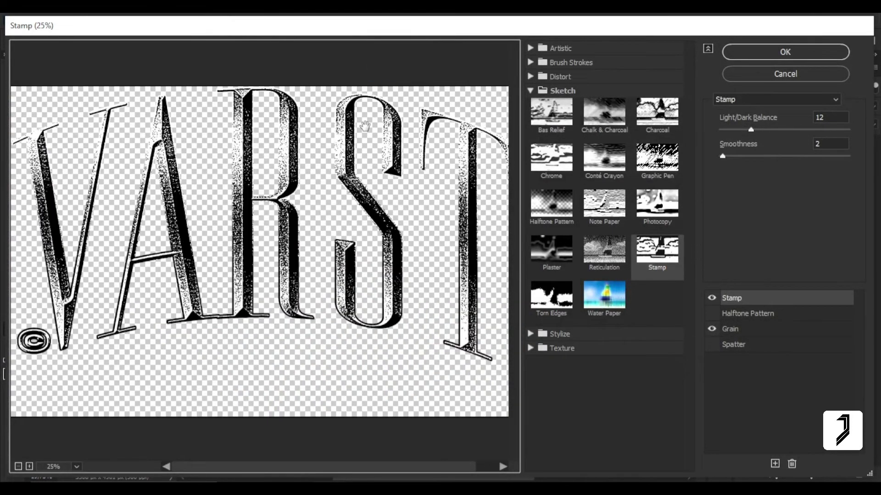
pyautogui.click(785, 52)
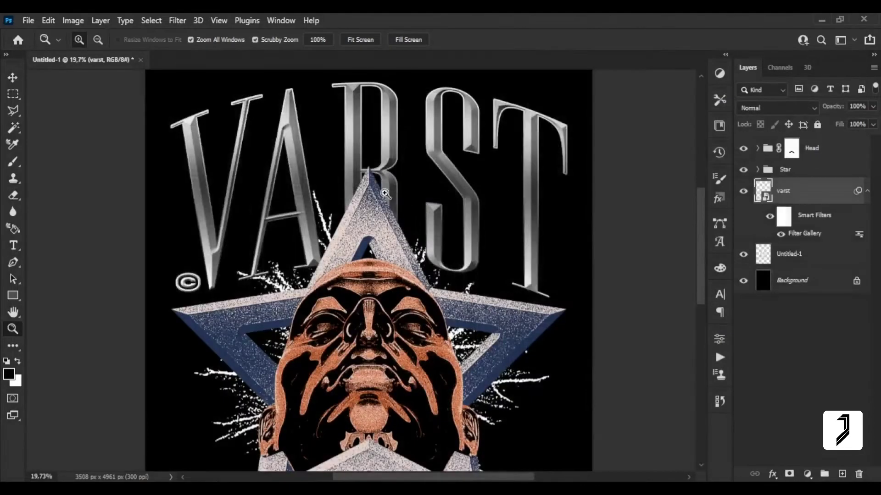
pyautogui.rightClick(386, 192)
pyautogui.click(398, 197)
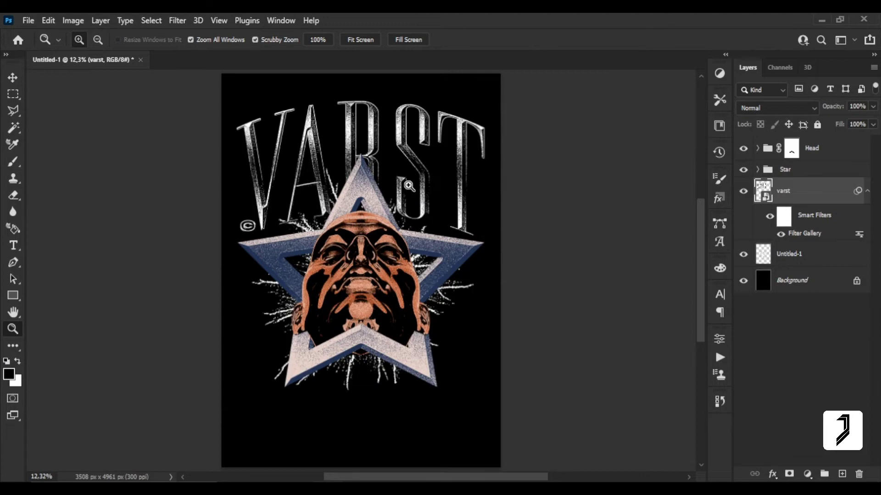
pyautogui.scroll(3, 350, 172)
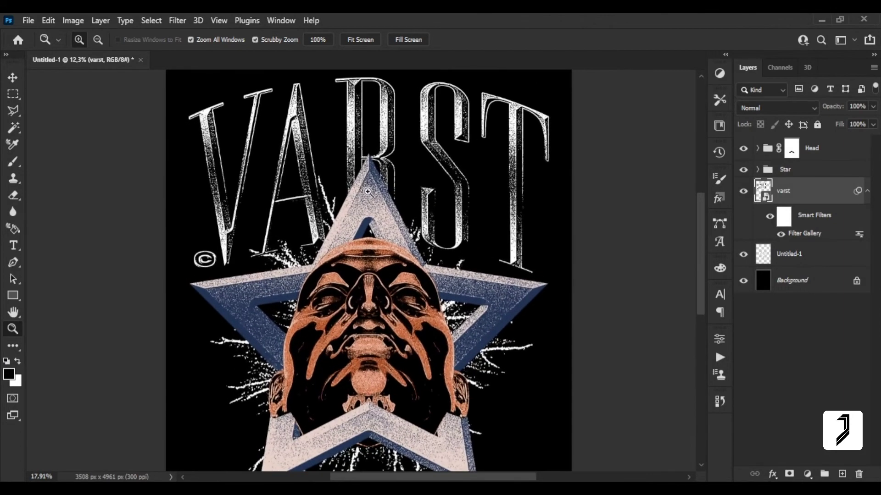
pyautogui.scroll(-3, 353, 164)
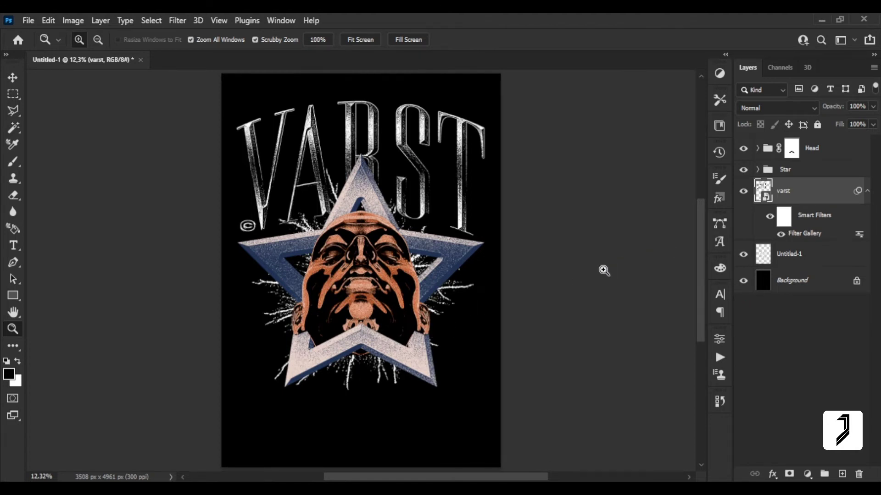
pyautogui.click(401, 232)
# Set the text colour to the salmon sampled from the copper head
pyautogui.rightClick(395, 222)
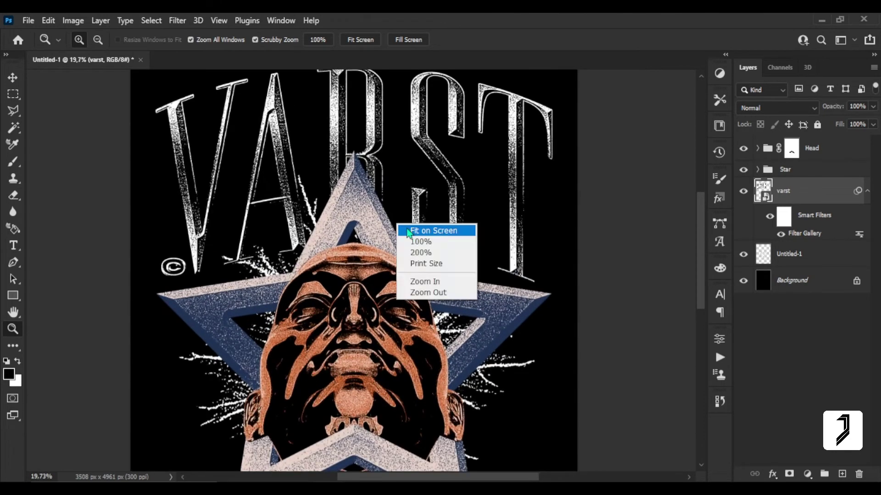
pyautogui.click(422, 230)
pyautogui.click(13, 247)
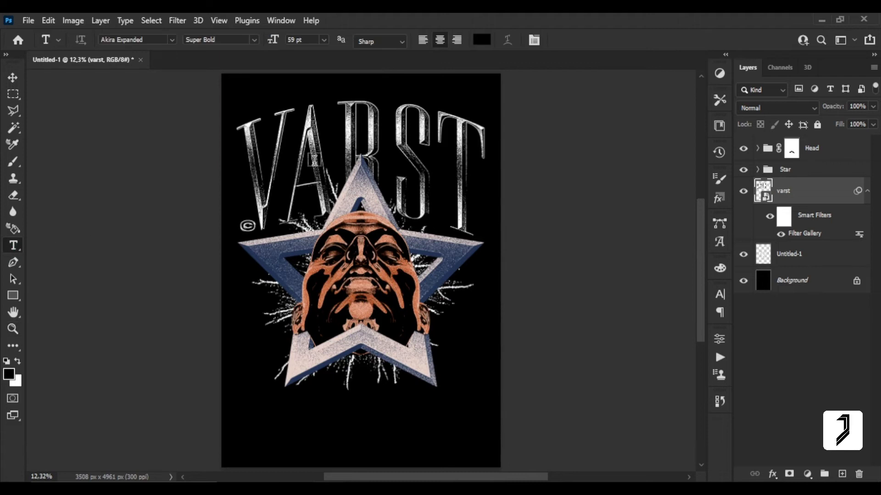
pyautogui.click(482, 41)
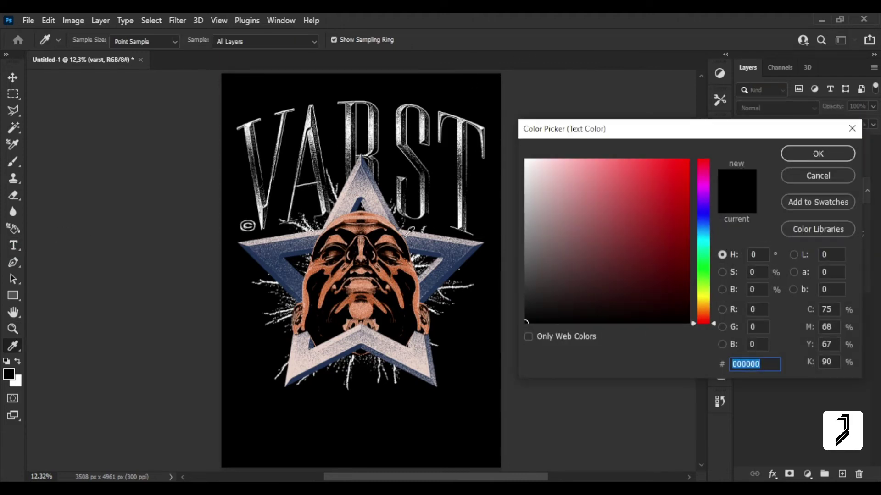
pyautogui.click(408, 265)
pyautogui.click(818, 154)
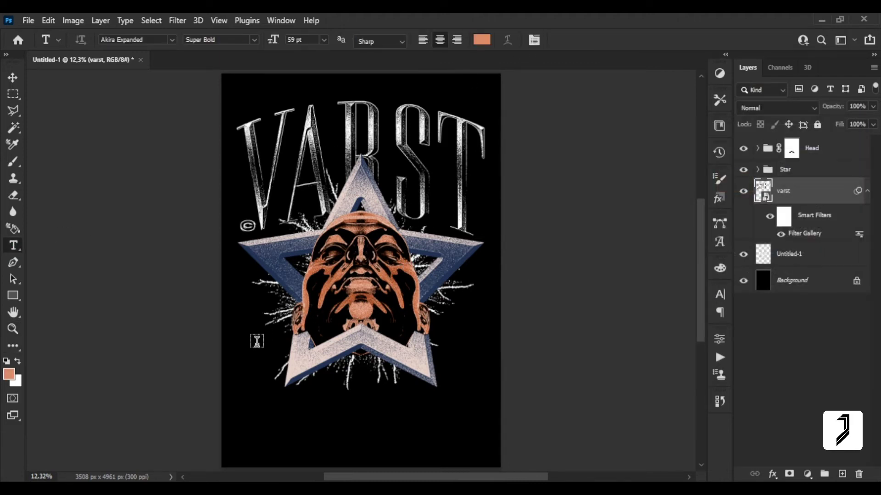
# Add HUMAN FANTASY text, centre it horizontally, move its layer to the top and place it below the star
pyautogui.click(295, 344)
pyautogui.write('HU')
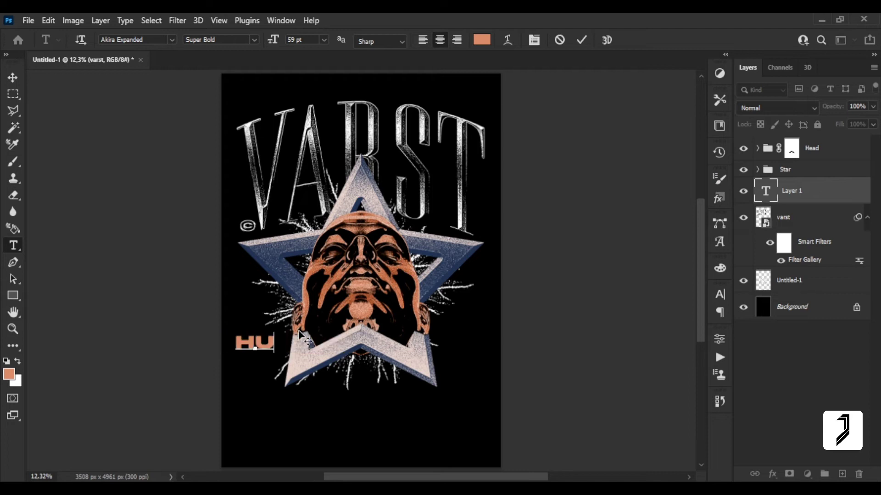
pyautogui.write('MAN F')
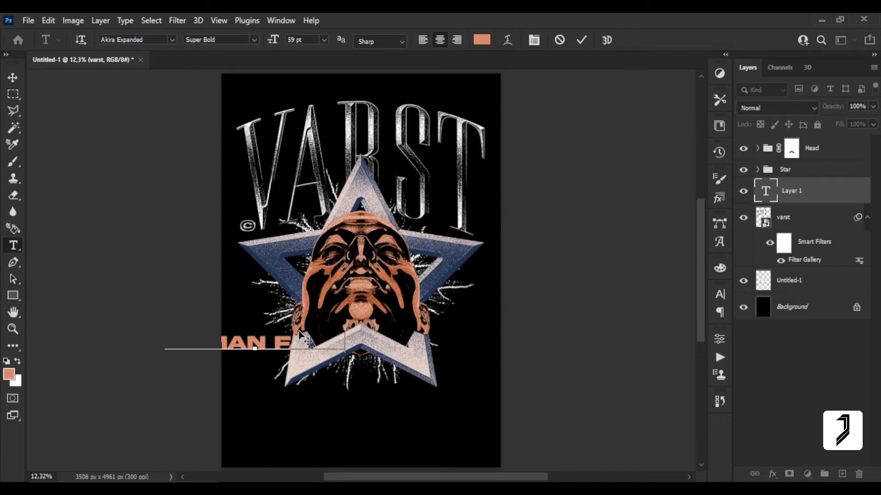
pyautogui.write('AN')
pyautogui.click(13, 77)
pyautogui.click(276, 39)
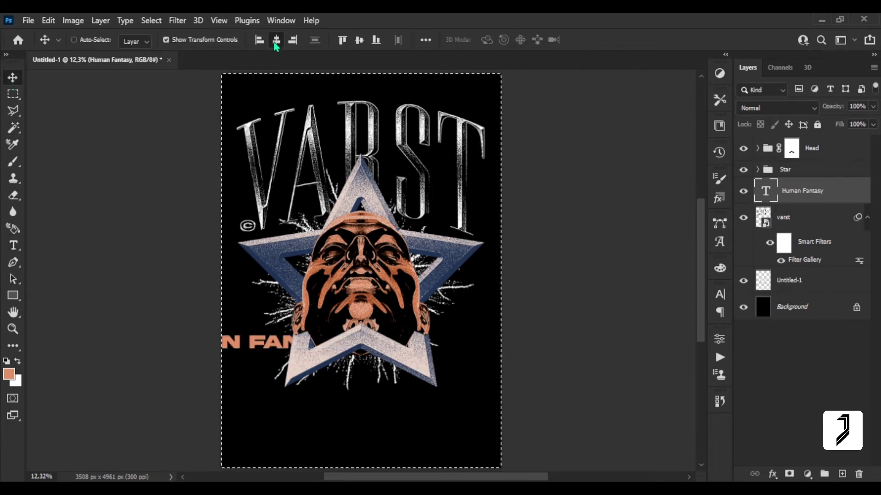
pyautogui.moveTo(809, 198); pyautogui.dragTo(808, 140)
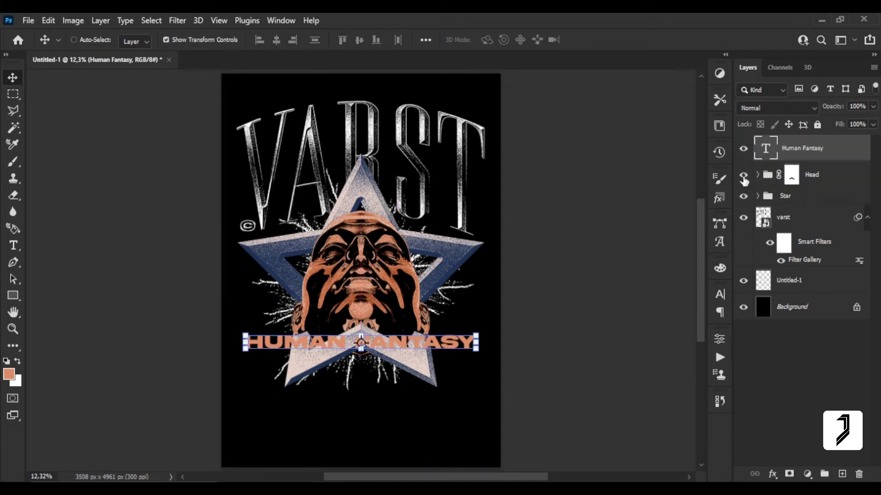
pyautogui.moveTo(379, 332); pyautogui.dragTo(379, 398)
pyautogui.press('z')
pyautogui.click(349, 374)
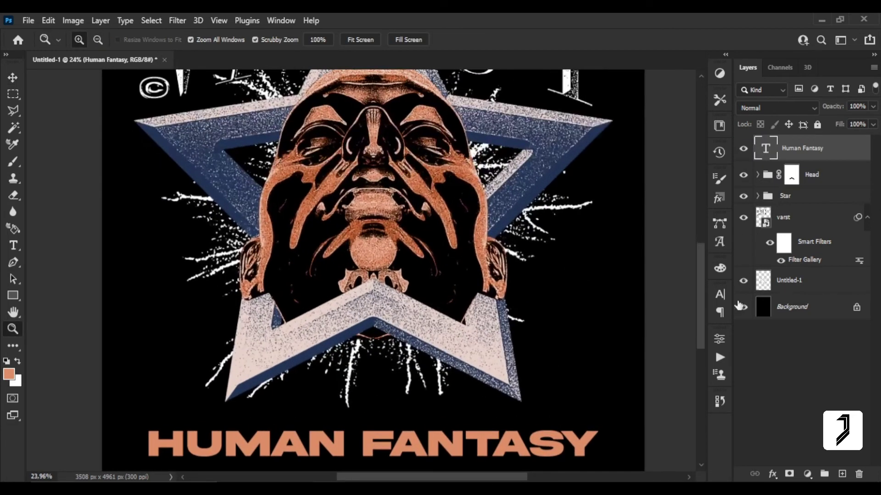
# Change the Human Fantasy text to Brush Script MT, enlarge it and nudge it into place
pyautogui.doubleClick(765, 148)
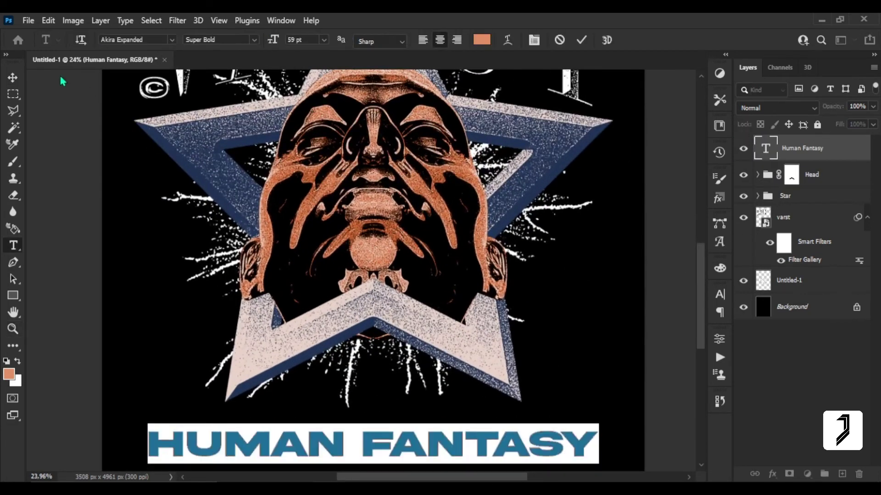
pyautogui.click(152, 39)
pyautogui.write('Brush Script MT')
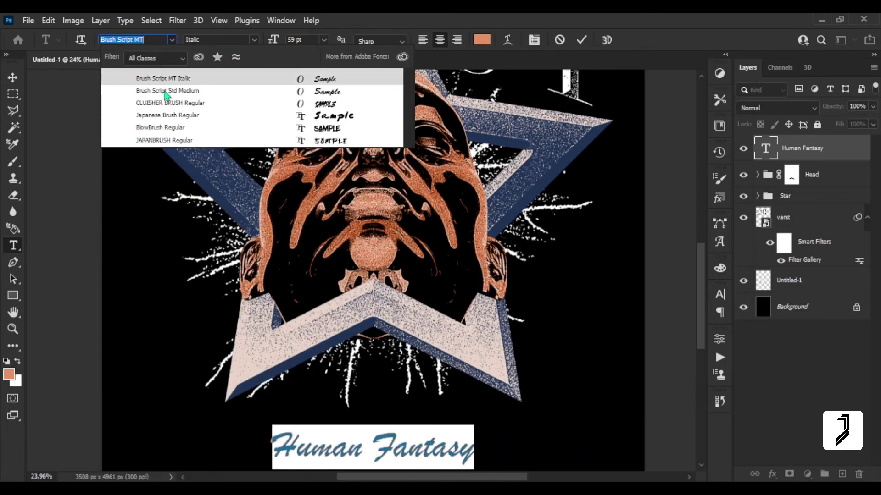
pyautogui.click(165, 89)
pyautogui.press('BackSpace')
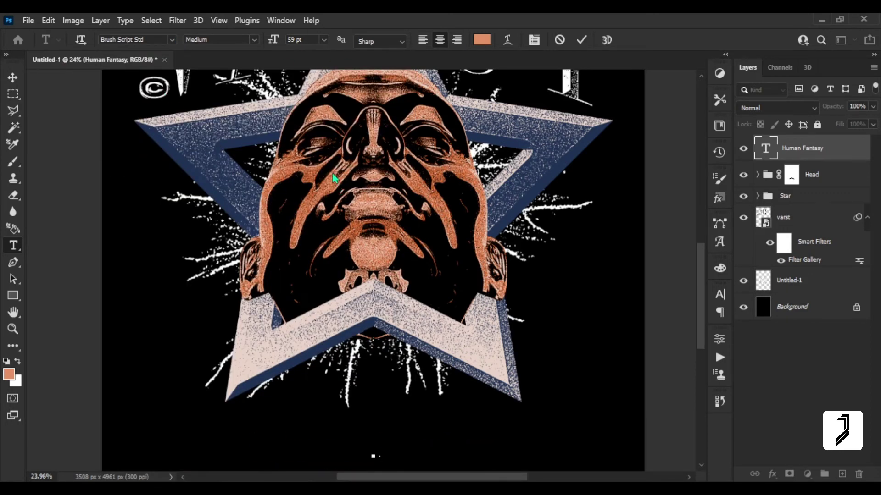
pyautogui.hotkey('ctrl', 'z')
pyautogui.moveTo(270, 39); pyautogui.dragTo(299, 40)
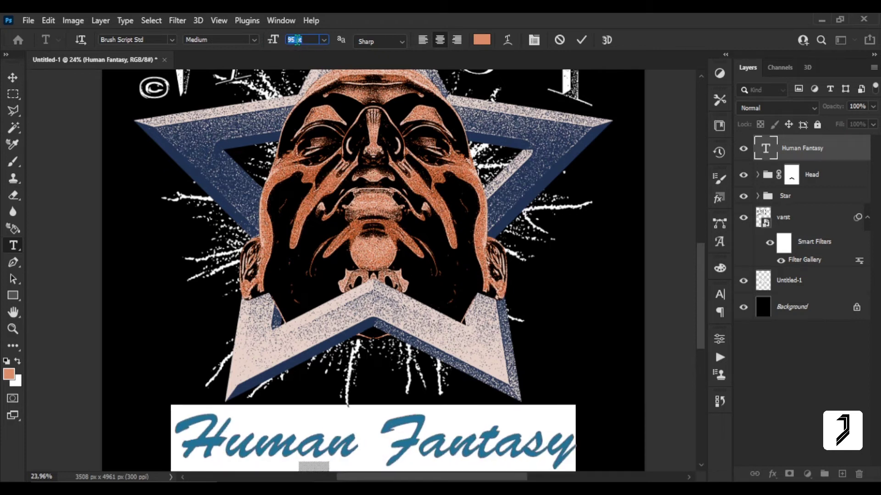
pyautogui.click(7, 79)
pyautogui.moveTo(477, 379); pyautogui.dragTo(477, 374)
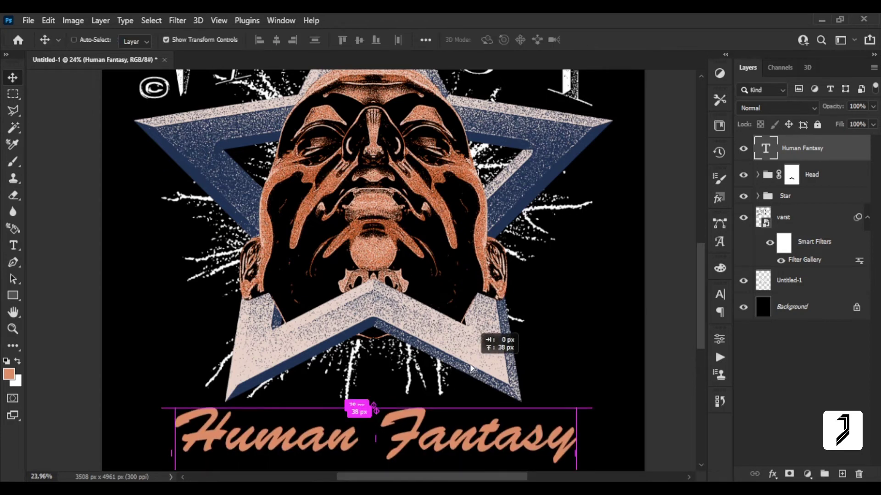
# Recolour the Human Fantasy text with a copper orange sampled from the face
pyautogui.press('z')
pyautogui.rightClick(393, 318)
pyautogui.click(413, 328)
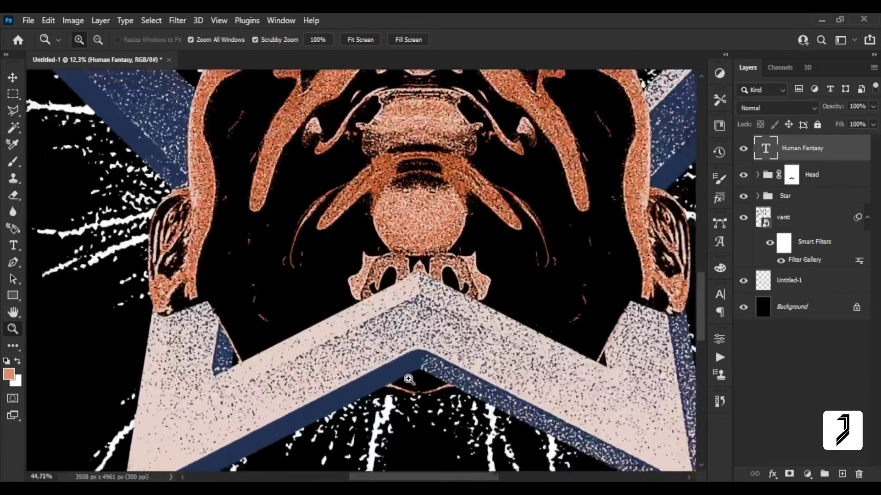
pyautogui.moveTo(349, 355); pyautogui.dragTo(395, 361)
pyautogui.doubleClick(764, 149)
pyautogui.click(482, 39)
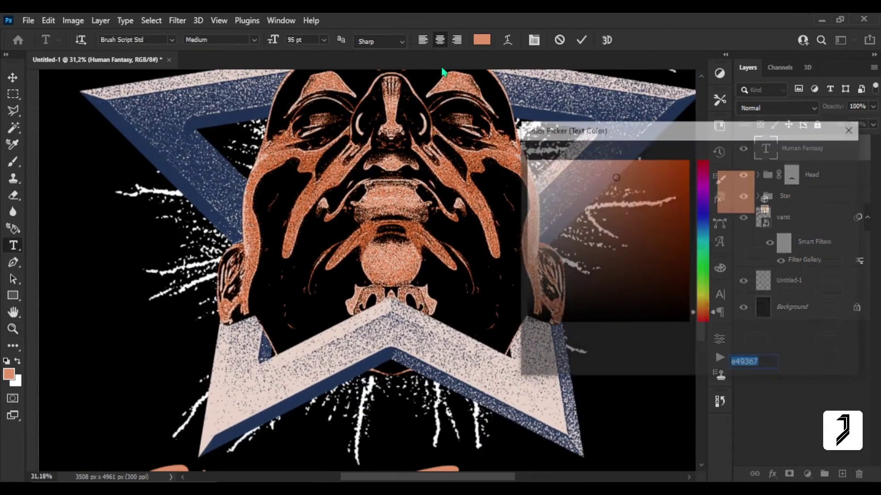
pyautogui.click(277, 156)
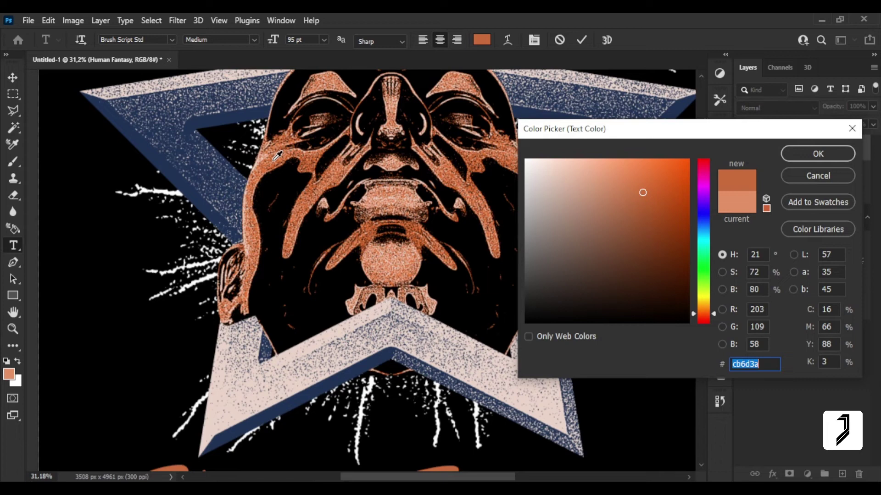
pyautogui.click(812, 154)
pyautogui.click(582, 40)
# Fit the poster on screen and select the Move tool to reposition the text
pyautogui.press('z')
pyautogui.rightClick(394, 204)
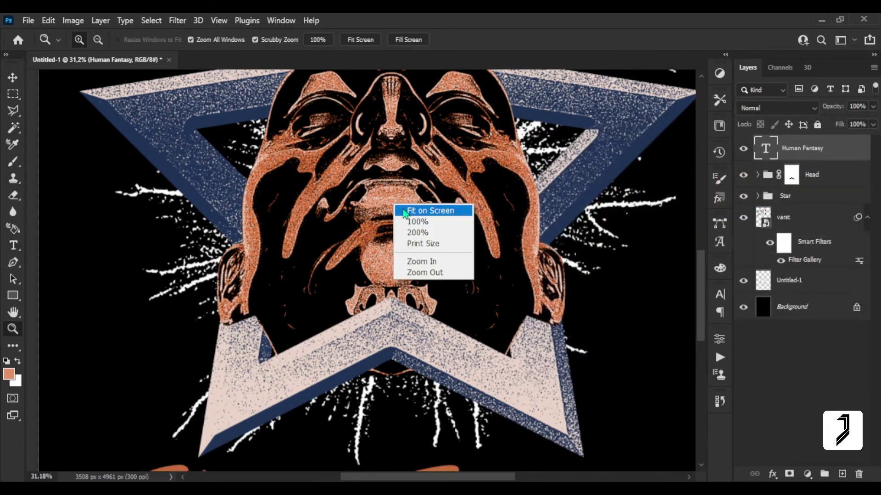
pyautogui.click(405, 210)
pyautogui.scroll(1, 362, 431)
pyautogui.scroll(1, 381, 428)
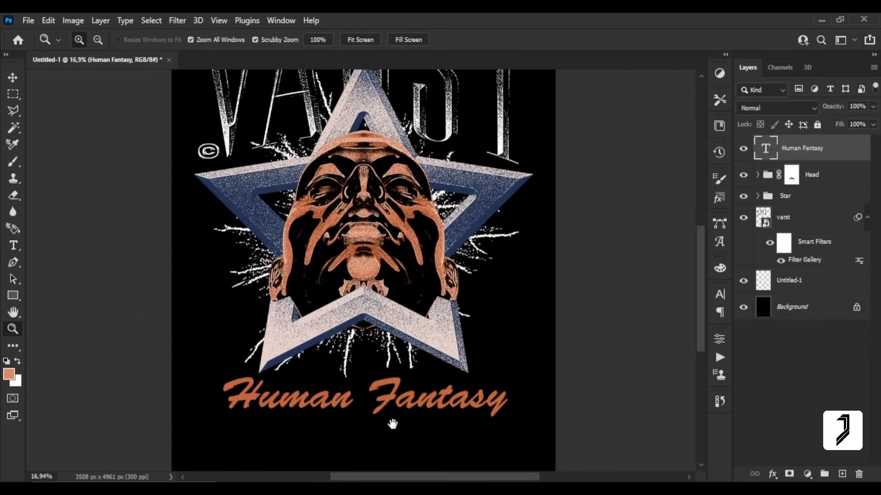
pyautogui.scroll(1, 390, 385)
pyautogui.scroll(2, 386, 350)
pyautogui.click(13, 78)
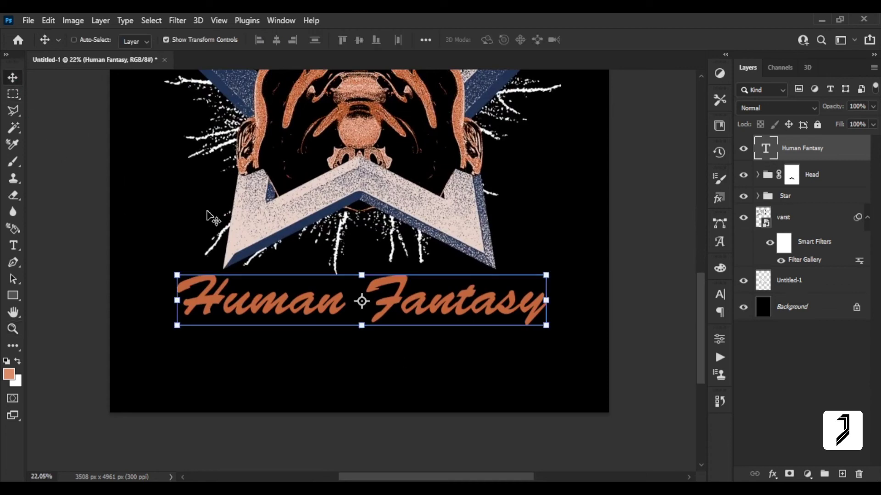
# Start a new text line under Human Fantasy in Swis721 BT Bold
pyautogui.press('t')
pyautogui.click(308, 359)
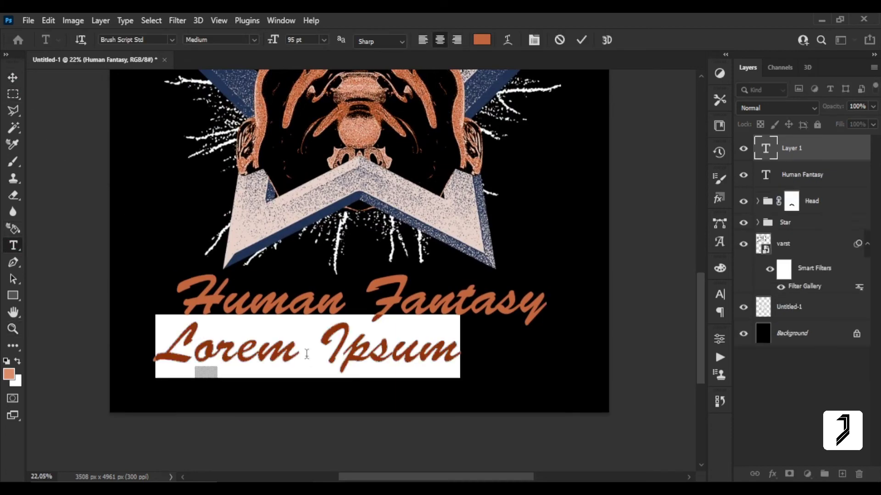
pyautogui.click(150, 41)
pyautogui.write('swi')
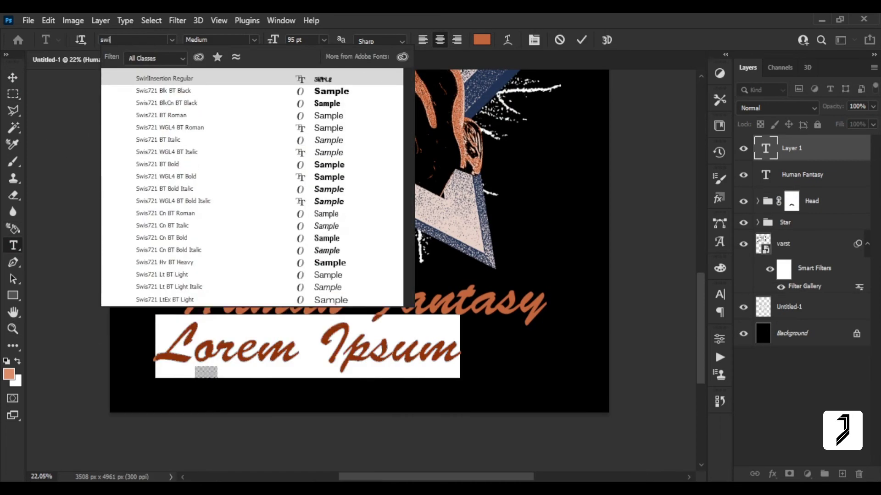
pyautogui.write('Swis721 BT')
pyautogui.click(270, 156)
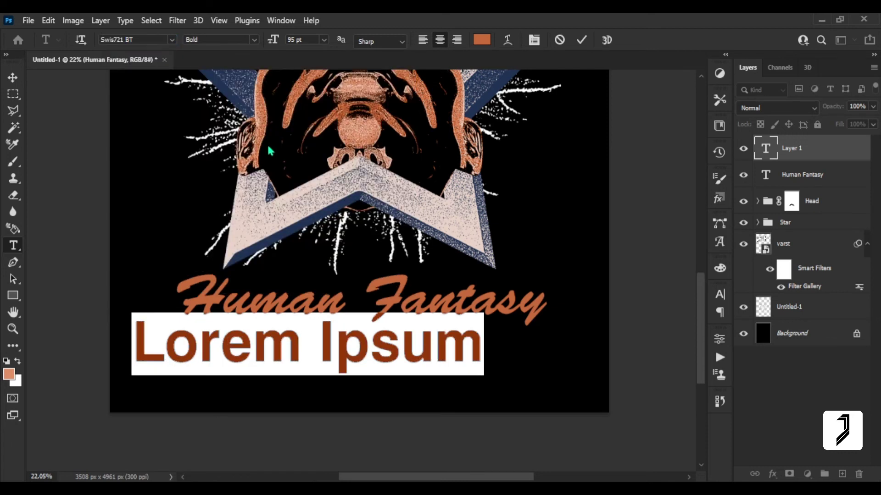
# Enter ©.2K24 using the Glyphs panel and shrink it to a small size
pyautogui.click(719, 248)
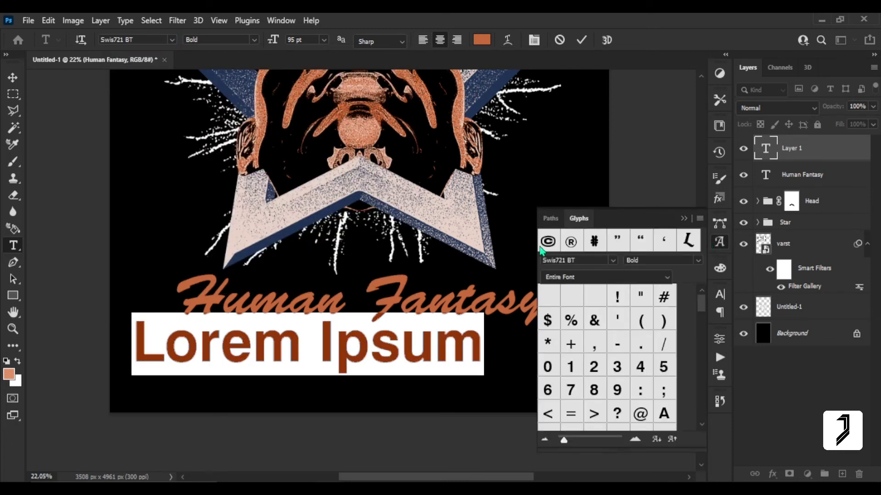
pyautogui.doubleClick(547, 241)
pyautogui.write('.2')
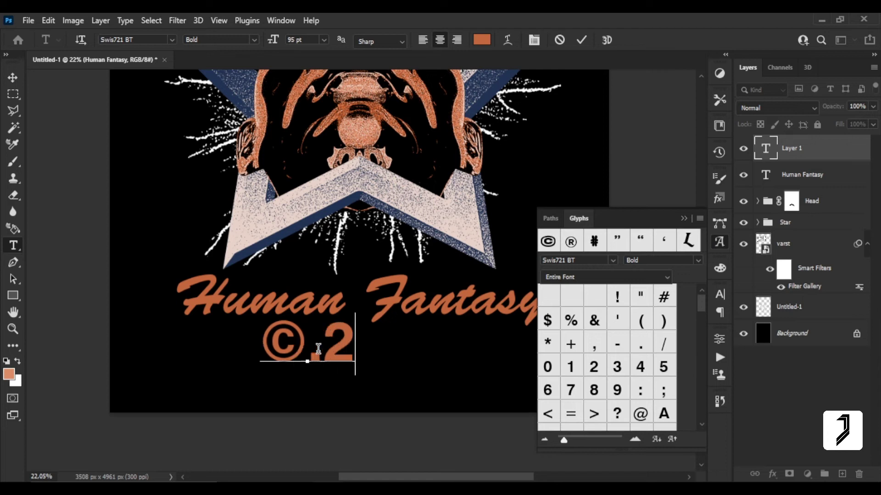
pyautogui.write('K24')
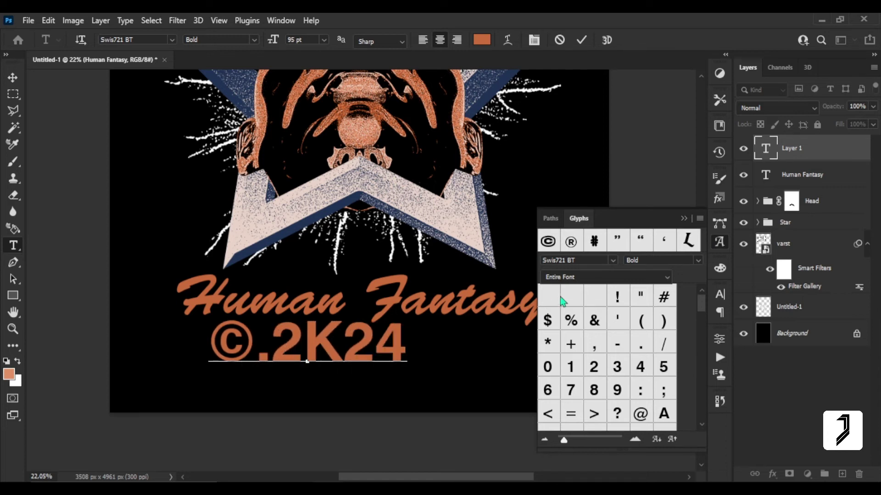
pyautogui.click(686, 219)
pyautogui.moveTo(273, 40)
pyautogui.mouseDown()
pyautogui.moveTo(226, 51)
pyautogui.moveTo(235, 56)
pyautogui.mouseUp()
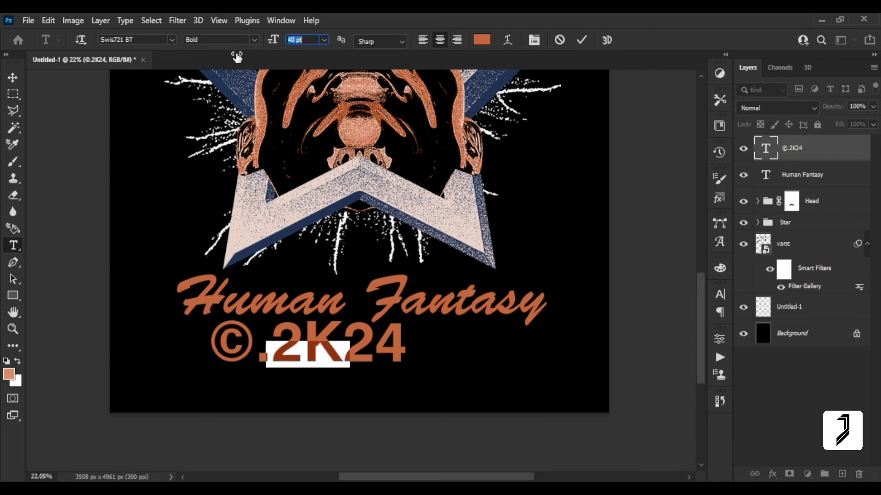
# Centre the ©.2K24 line beneath Human Fantasy and zoom in to check it
pyautogui.click(13, 77)
pyautogui.moveTo(406, 375); pyautogui.dragTo(457, 374)
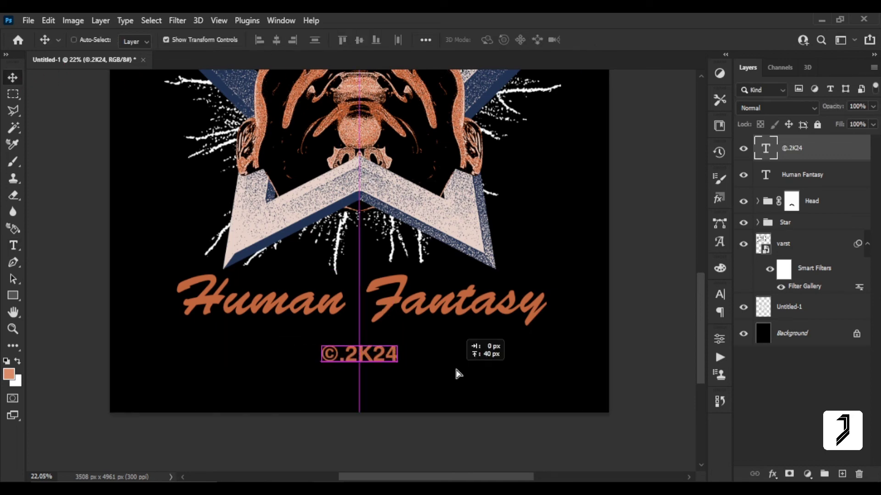
pyautogui.press('z')
pyautogui.hotkey('ctrl', '0')
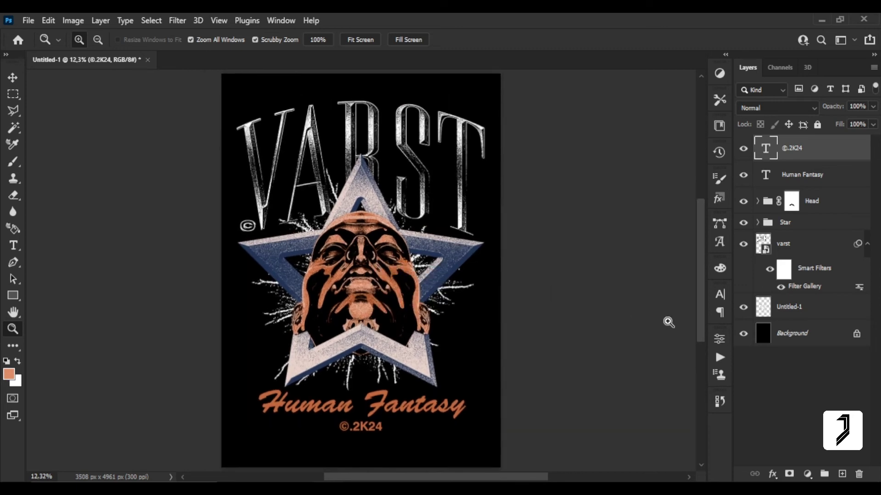
pyautogui.moveTo(365, 439); pyautogui.dragTo(487, 329)
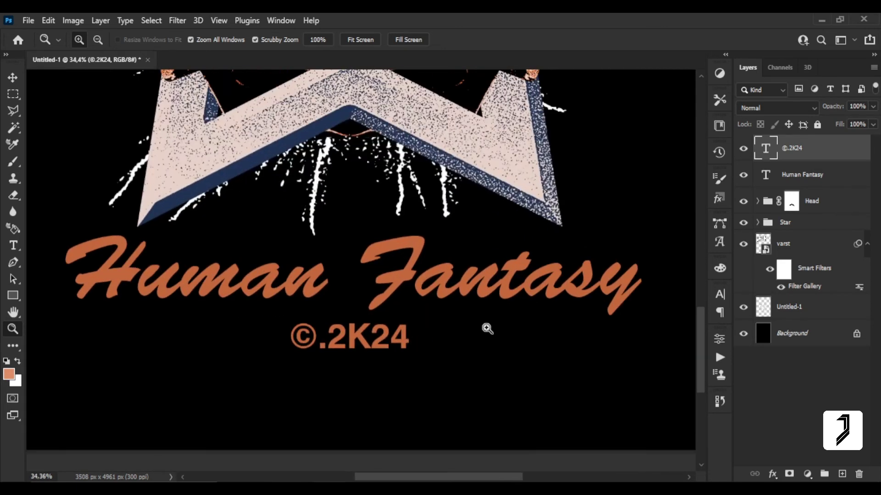
# Merge the Human Fantasy and ©.2K24 layers and add a layer mask from the lettering's selection
pyautogui.keyDown('shift'); pyautogui.click(808, 175); pyautogui.keyUp('shift')
pyautogui.hotkey('ctrl', 'e')
pyautogui.keyDown('ctrl'); pyautogui.click(763, 147); pyautogui.keyUp('ctrl')
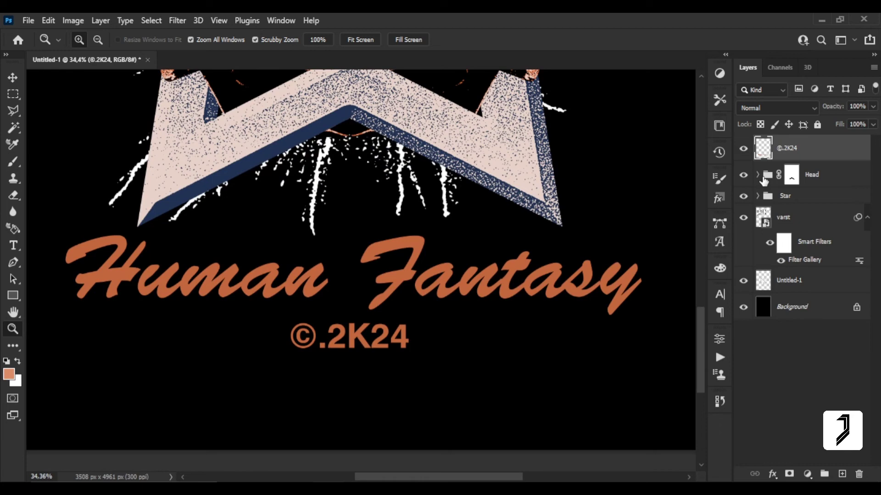
pyautogui.click(789, 474)
# Apply a Filter Gallery Stamp texture with Spatter to the mask for a worn speckled look
pyautogui.click(177, 21)
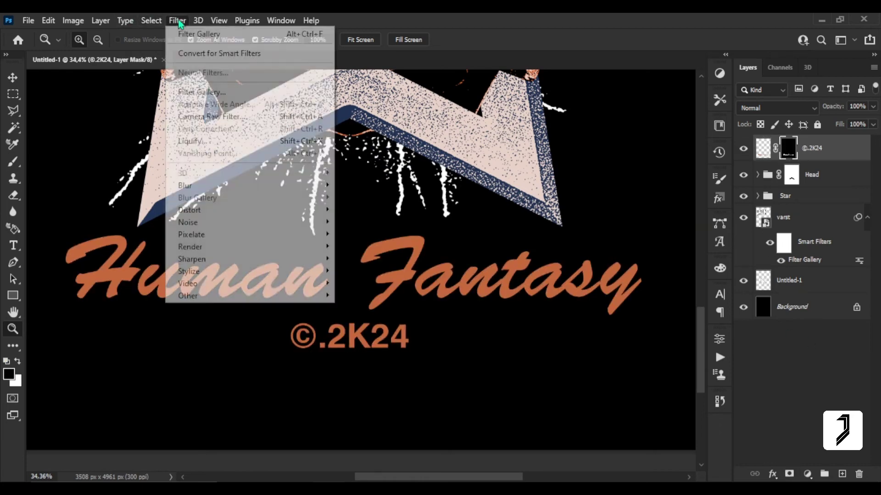
pyautogui.click(198, 92)
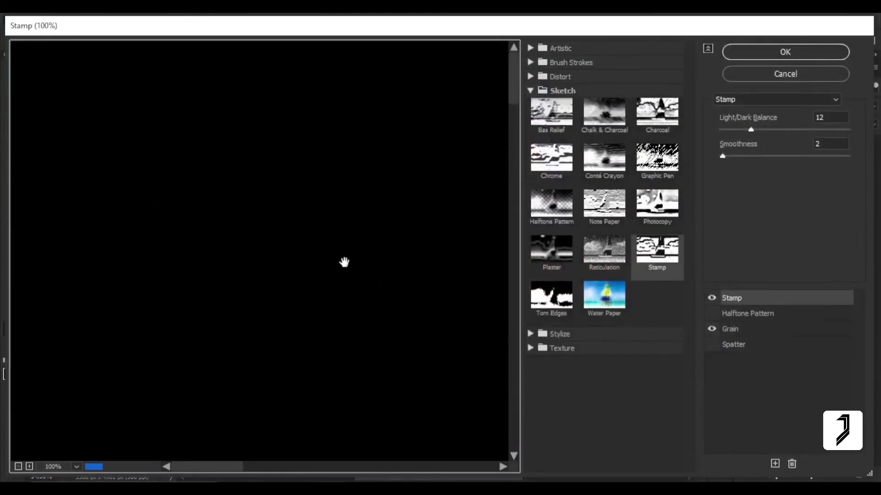
pyautogui.rightClick(332, 214)
pyautogui.click(358, 116)
pyautogui.scroll(-3, 321, 163)
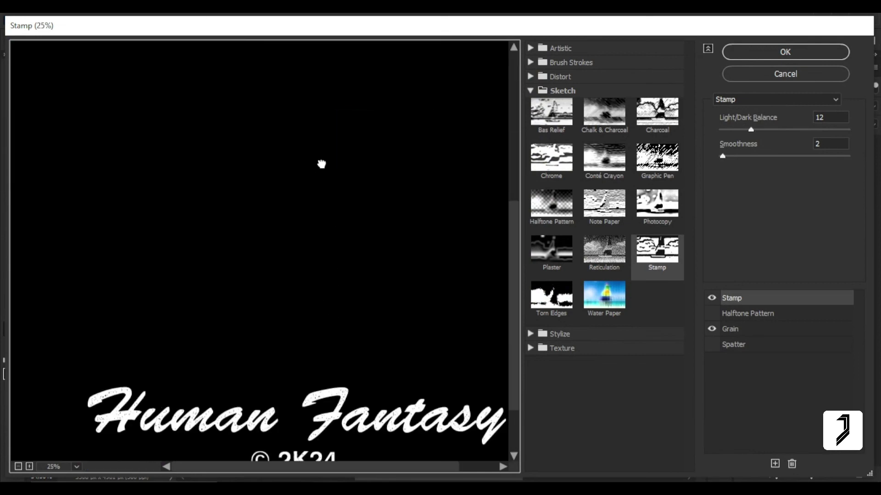
pyautogui.scroll(-3, 324, 351)
pyautogui.moveTo(323, 349); pyautogui.dragTo(284, 301)
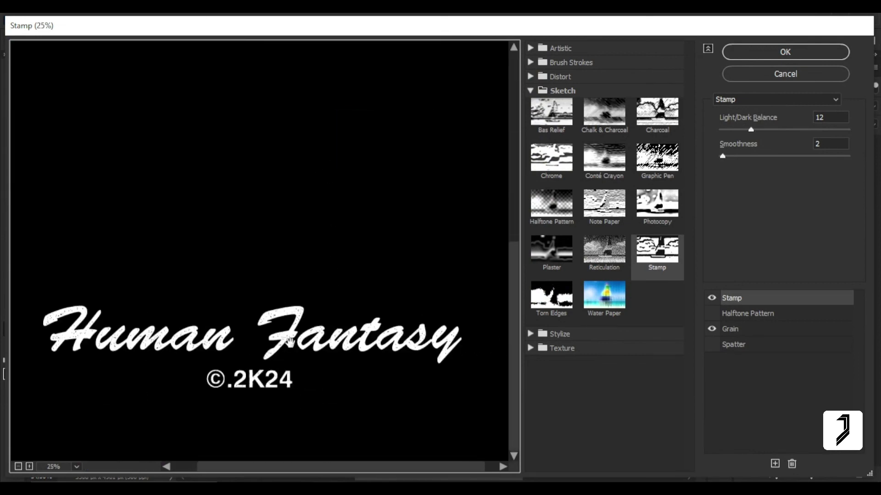
pyautogui.scroll(3, 289, 342)
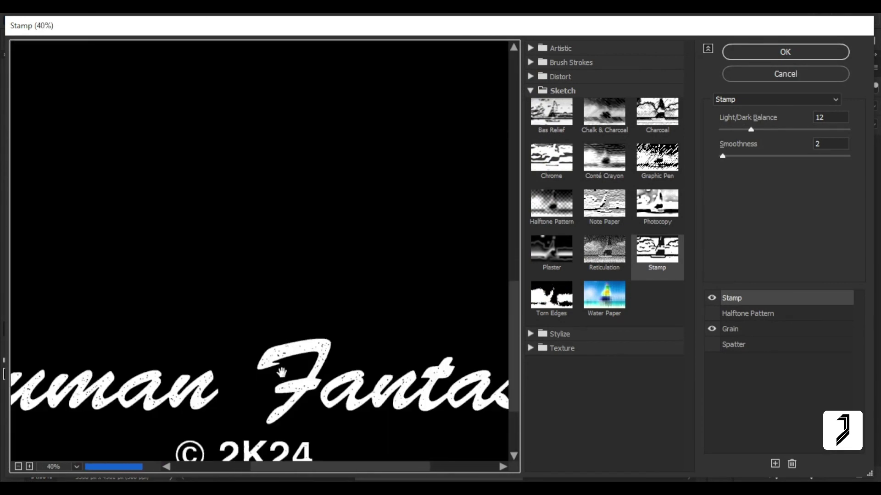
pyautogui.moveTo(289, 340)
pyautogui.mouseDown()
pyautogui.moveTo(233, 247)
pyautogui.moveTo(182, 261)
pyautogui.mouseUp()
pyautogui.click(711, 345)
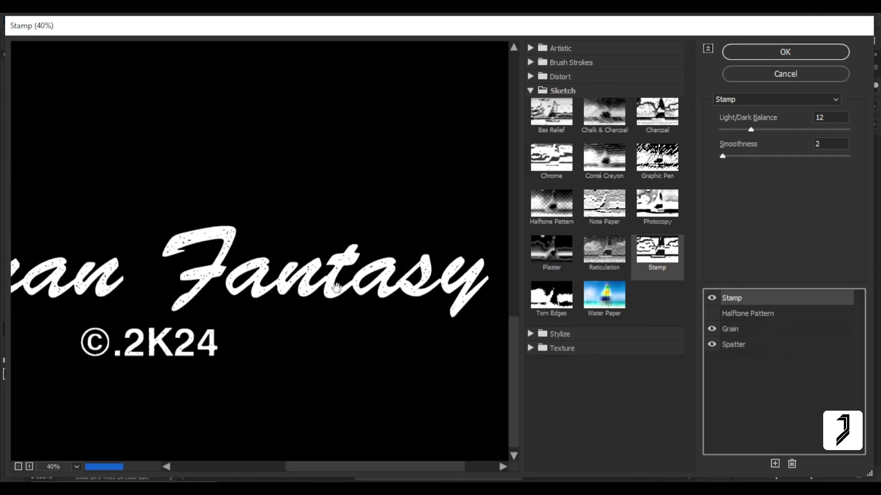
pyautogui.click(774, 56)
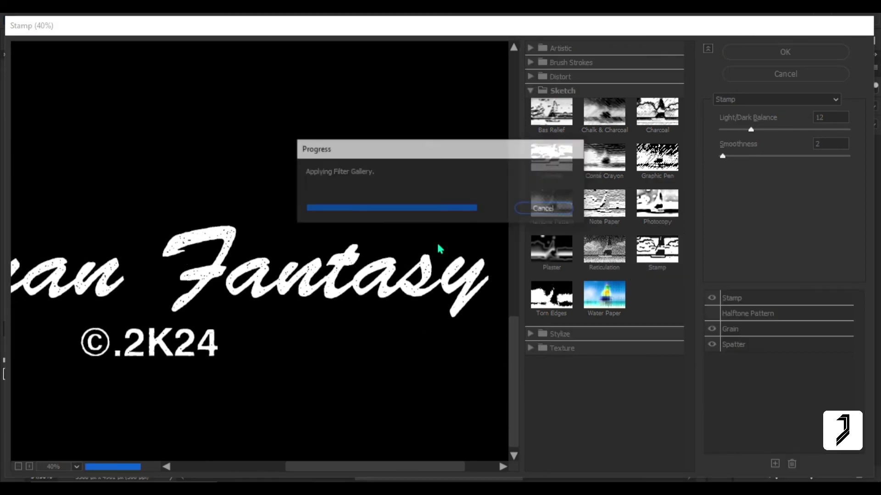
pyautogui.scroll(-3, 361, 243)
pyautogui.scroll(2, 321, 256)
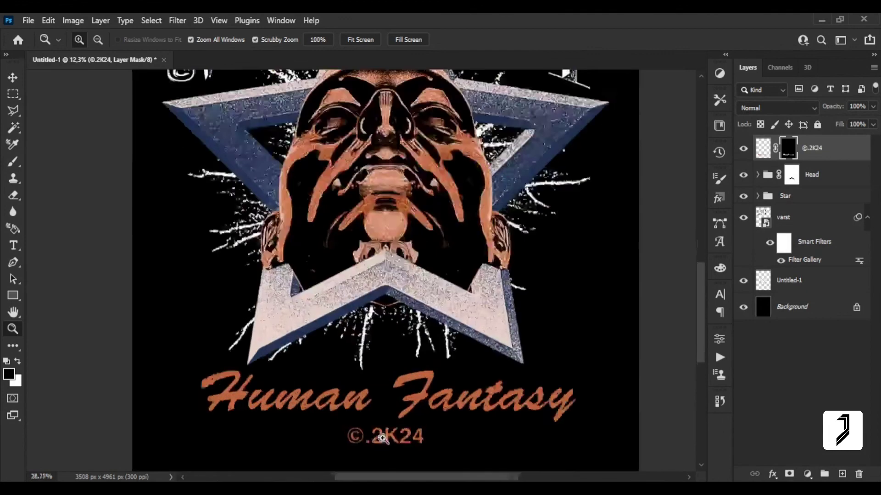
pyautogui.scroll(2, 303, 258)
pyautogui.scroll(1, 303, 258)
pyautogui.scroll(-1, 303, 259)
pyautogui.scroll(-1, 345, 291)
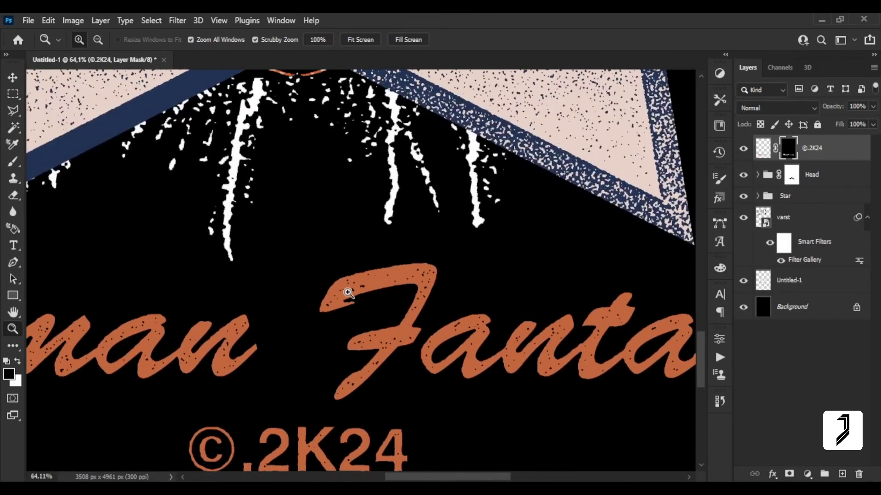
pyautogui.scroll(-3, 364, 285)
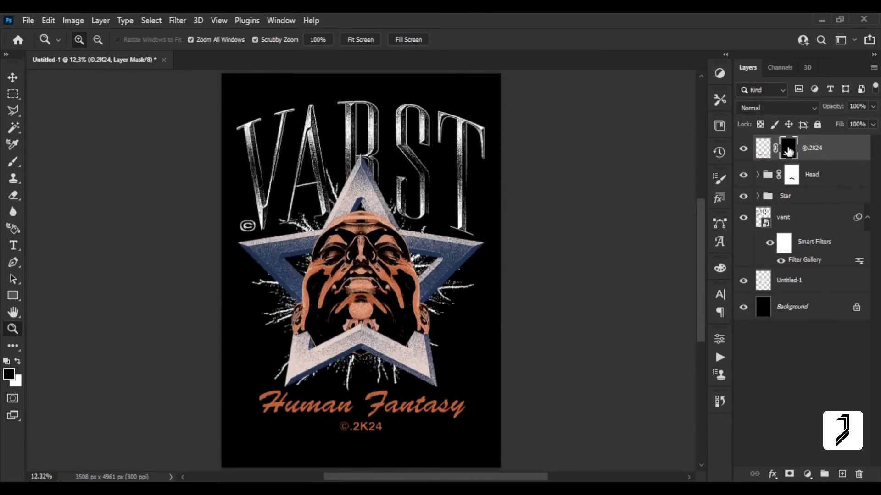
# Apply the text layer's mask permanently and fit the whole poster in view
pyautogui.rightClick(788, 150)
pyautogui.click(783, 183)
pyautogui.rightClick(359, 250)
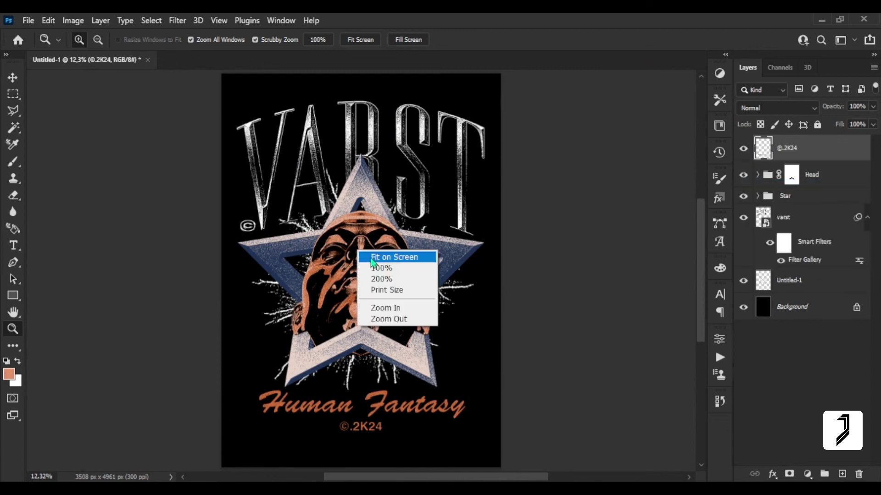
pyautogui.click(372, 260)
# Group all layers from ©.2K24 to Untitled-1, duplicate the group, hide the original, and merge the copy
pyautogui.keyDown('shift'); pyautogui.click(795, 284); pyautogui.keyUp('shift')
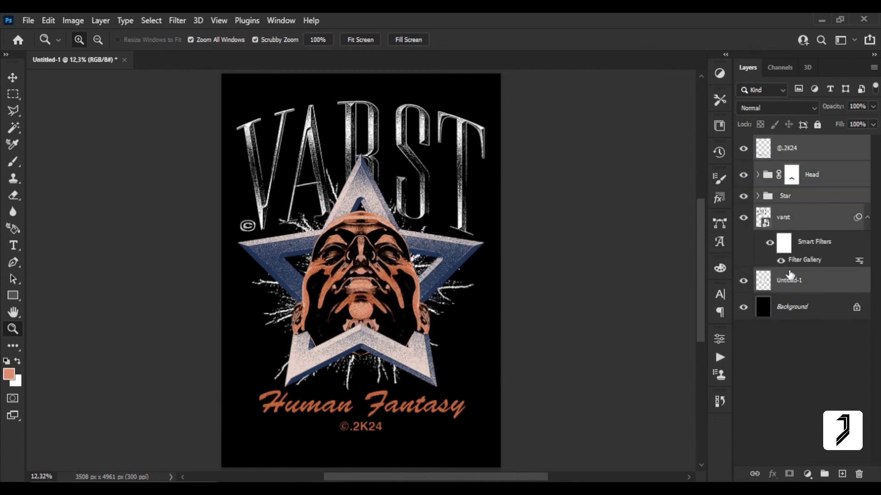
pyautogui.hotkey('ctrl', 'g')
pyautogui.hotkey('ctrl', 'j')
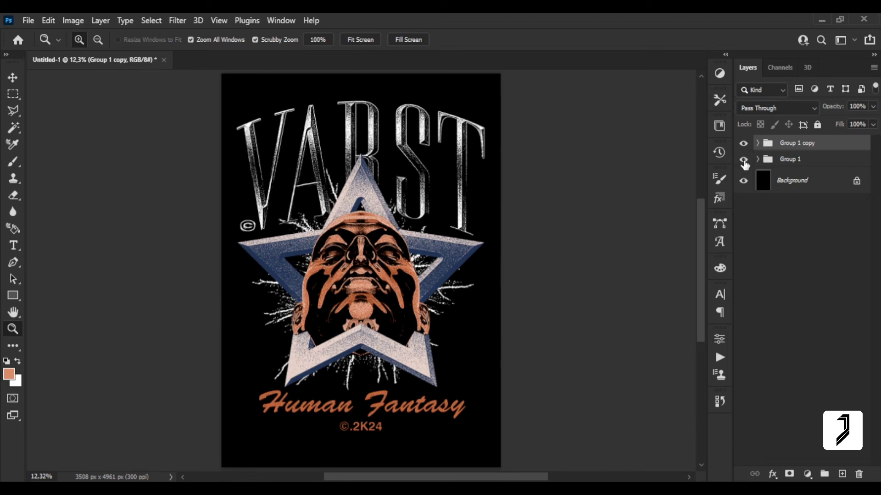
pyautogui.click(744, 160)
pyautogui.hotkey('ctrl', 'e')
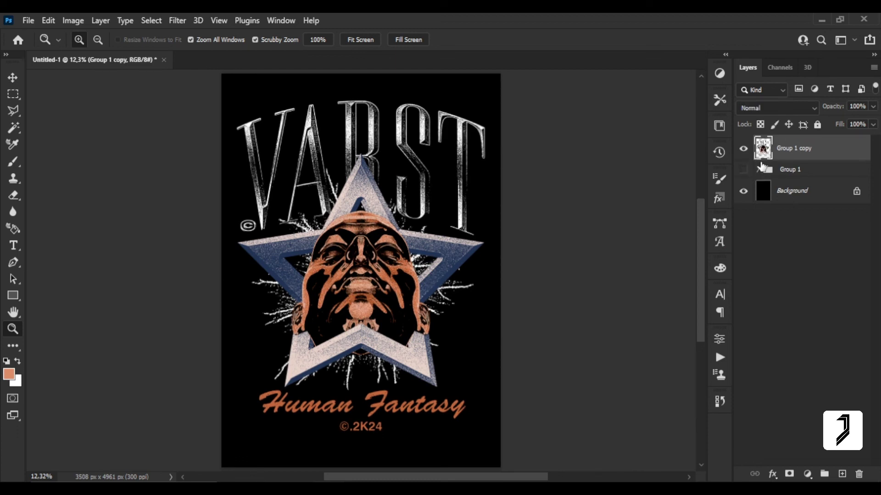
# Remove the black areas with the Magic Wand and hide the Background layer to show transparency
pyautogui.moveTo(366, 304); pyautogui.dragTo(366, 318)
pyautogui.click(14, 132)
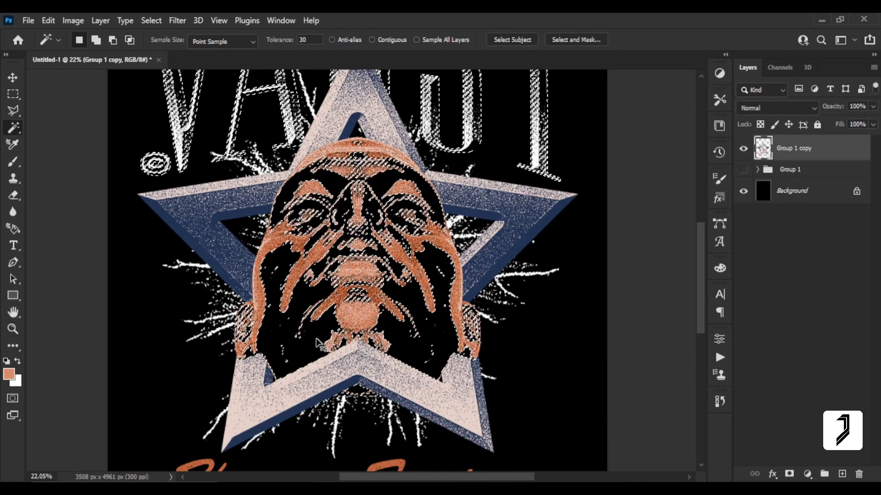
pyautogui.press('z')
pyautogui.hotkey('ctrl', '0')
pyautogui.click(743, 191)
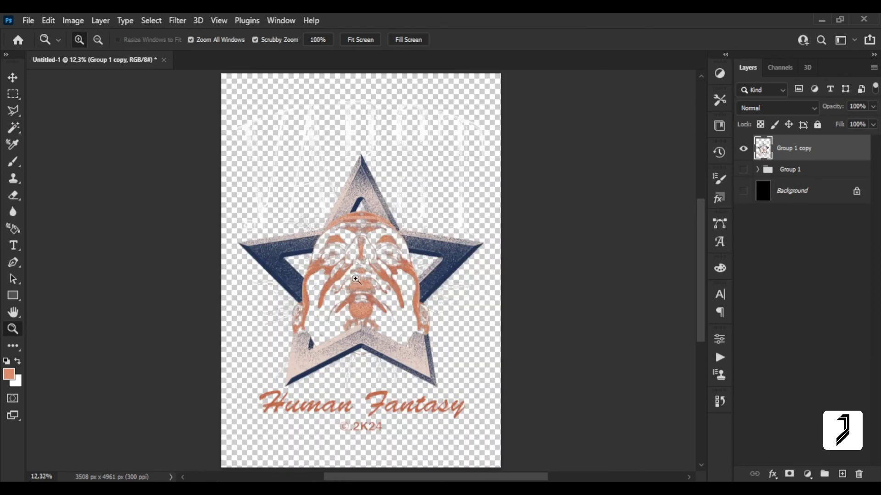
pyautogui.moveTo(367, 307); pyautogui.dragTo(373, 307)
pyautogui.rightClick(354, 271)
pyautogui.click(371, 275)
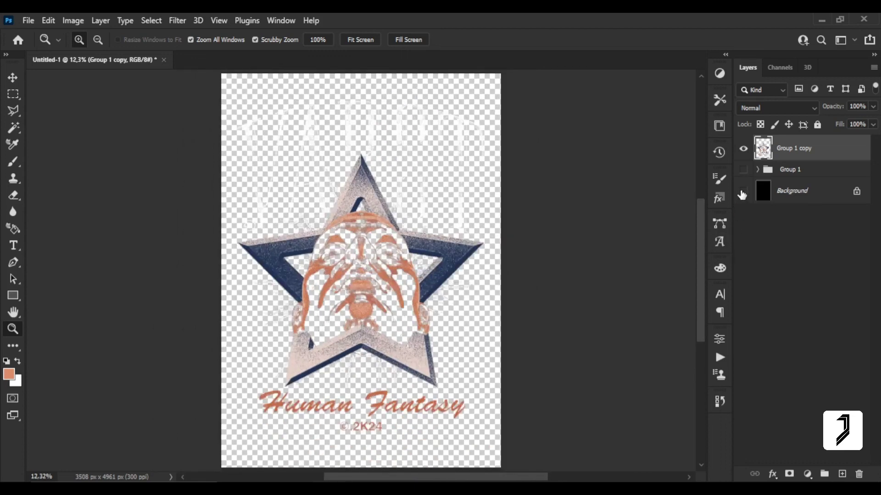